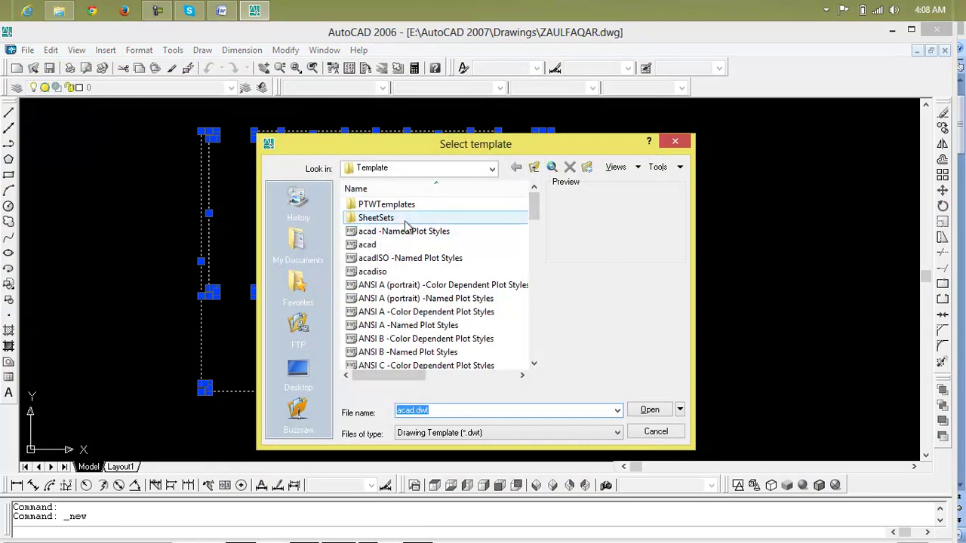
Create a new drawing from the acad template and paste the copied floor plan into it, showing the whole plan
left_click(427, 246)
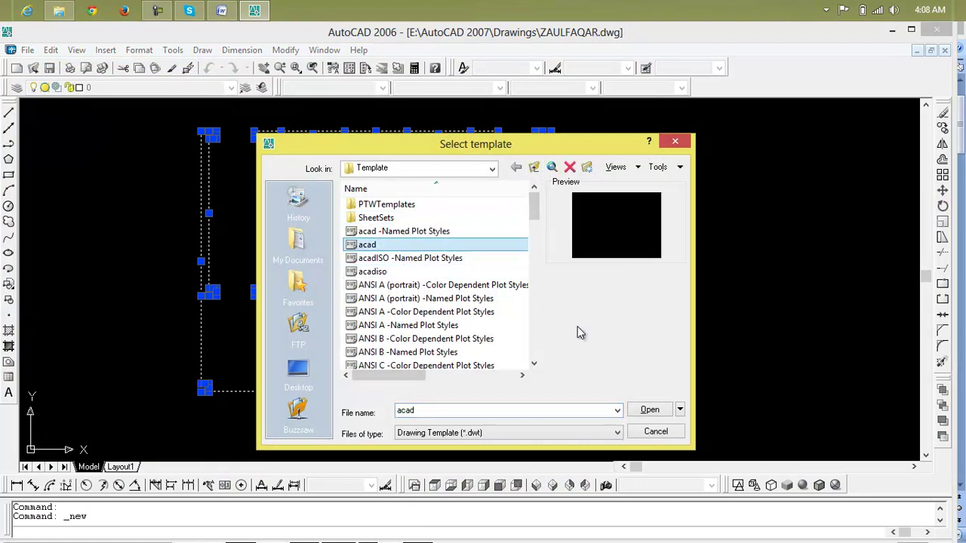
left_click(648, 412)
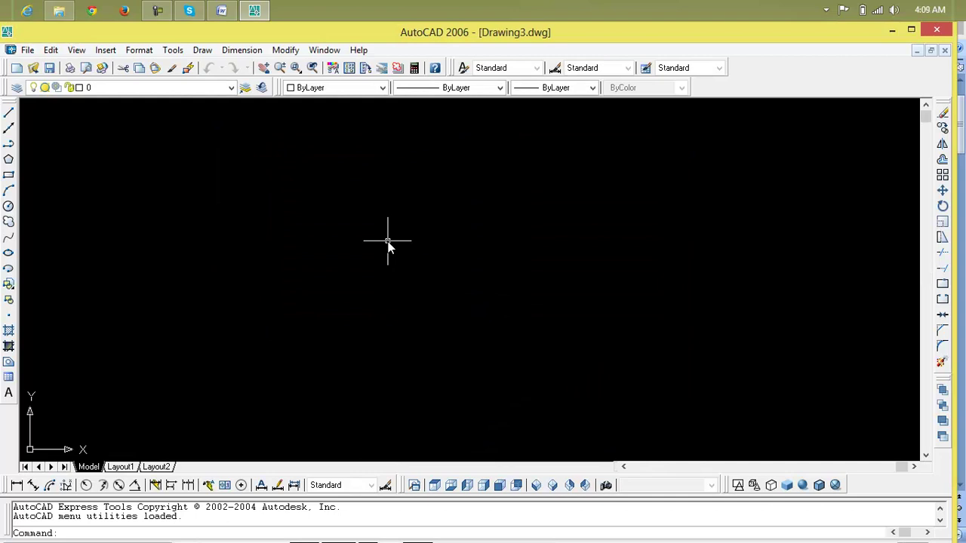
key("ctrl+v")
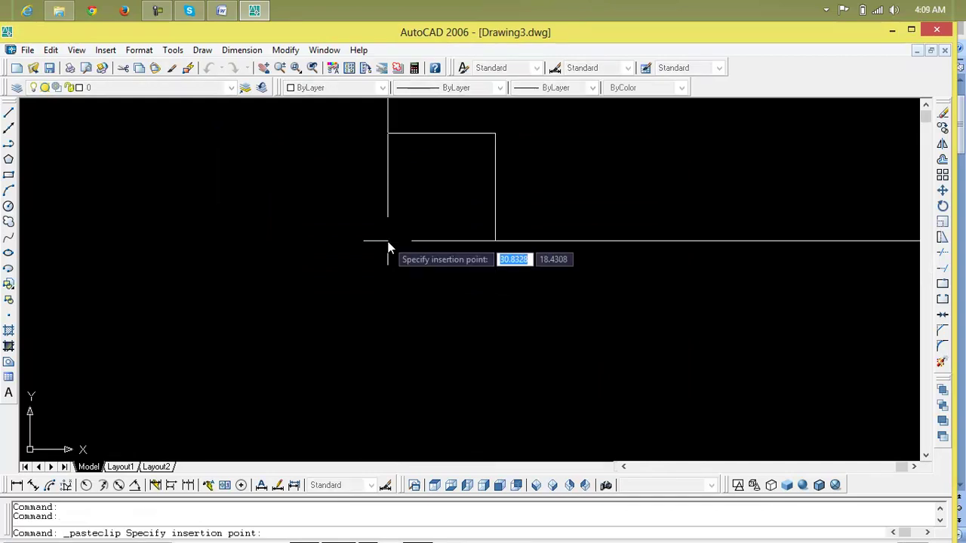
left_click(283, 351)
type("z")
key("Return")
type("a")
key("Return")
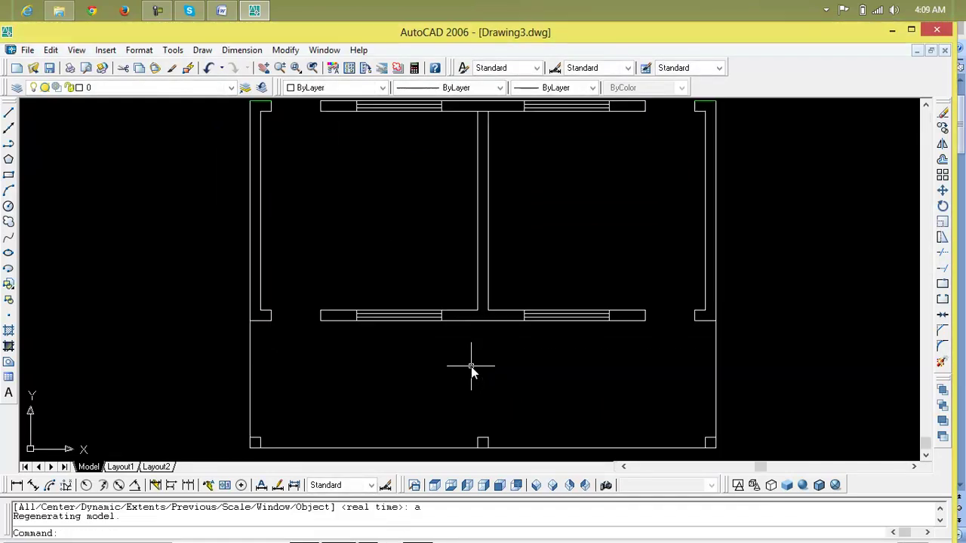
Set the drawing's length units to Architectural with a precision of 0'-0"
key("Escape")
key("Escape")
type("un")
key("Return")
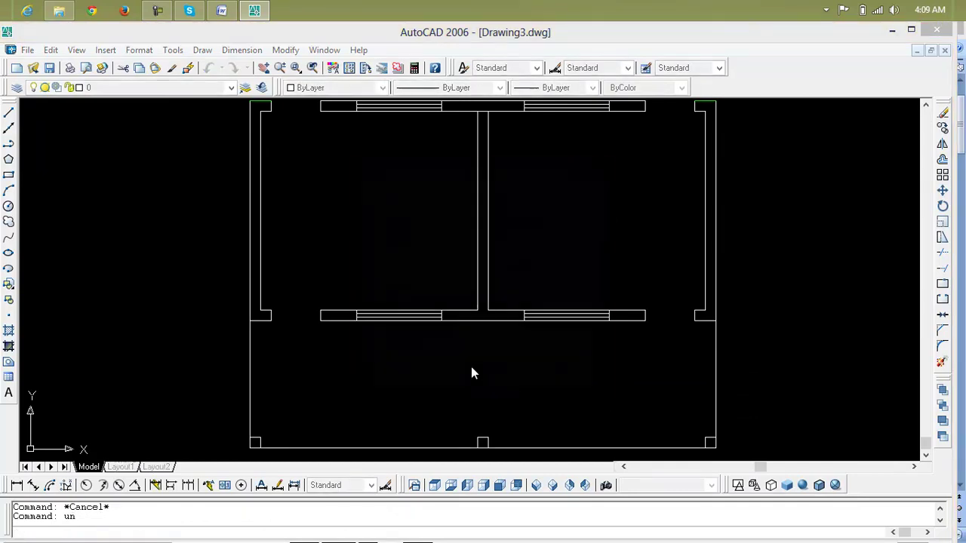
left_click(430, 218)
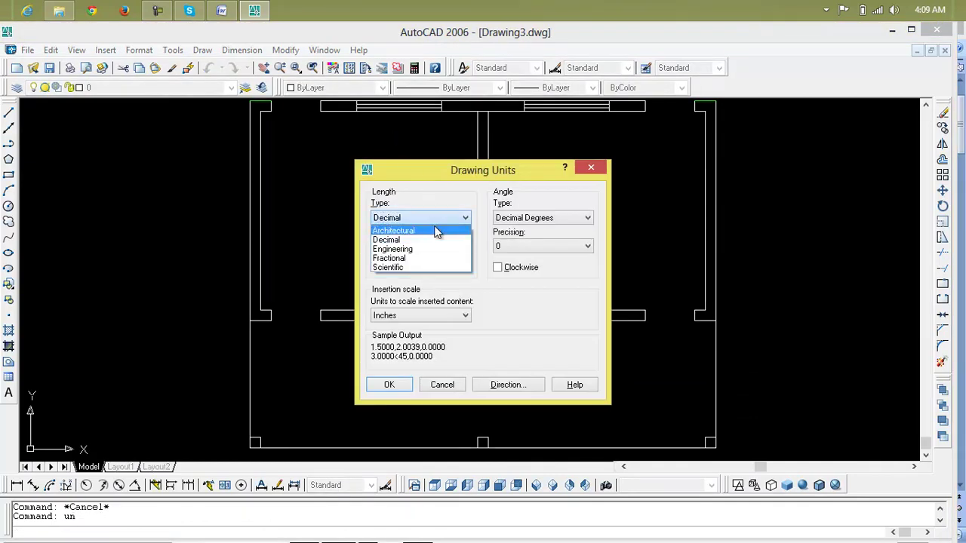
left_click(433, 228)
left_click(440, 246)
left_click(440, 257)
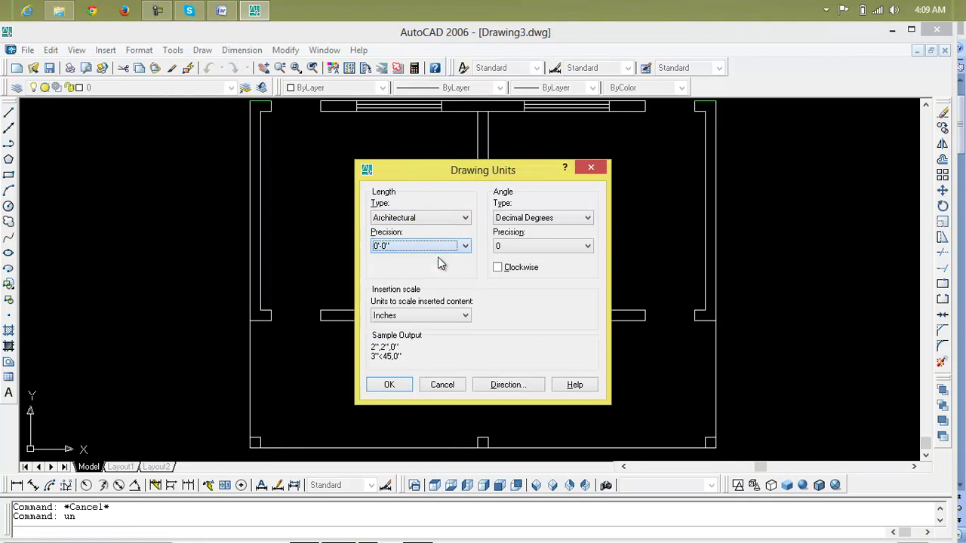
left_click(389, 385)
Set the current object color to Red
scroll(402, 263, "down", 2)
middle_click_drag(403, 263, 319, 291)
scroll(319, 291, "up", 3)
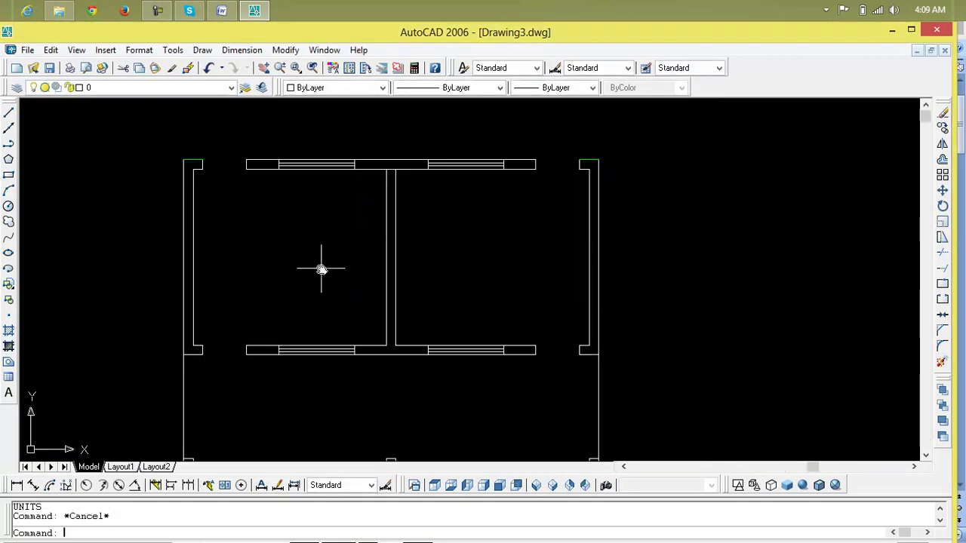
scroll(326, 261, "down", 1)
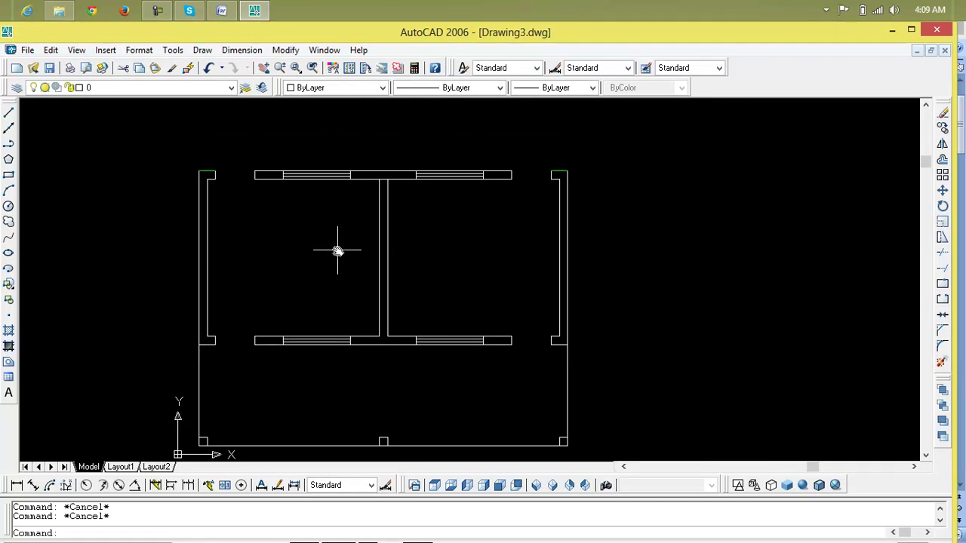
left_click(385, 88)
left_click(329, 125)
Trim the upper wall's inner line where the central partition meets it
scroll(357, 175, "up", 3)
type("tr")
key("Return")
key("Return")
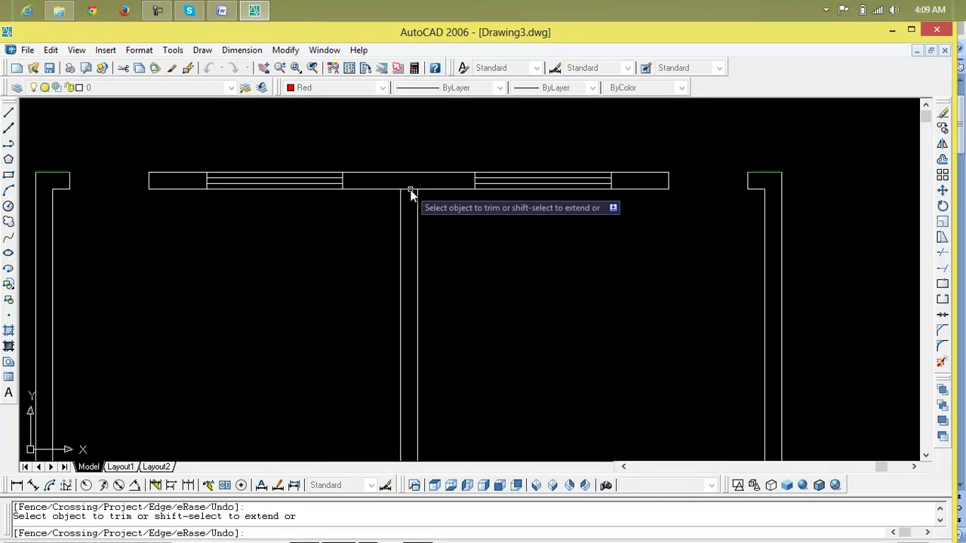
left_click(410, 189)
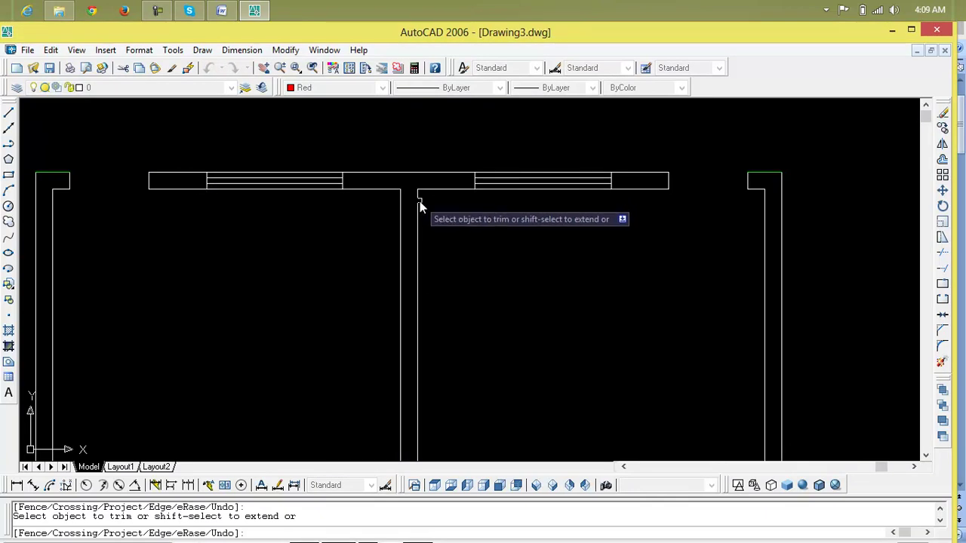
scroll(421, 206, "down", 4)
key("Escape")
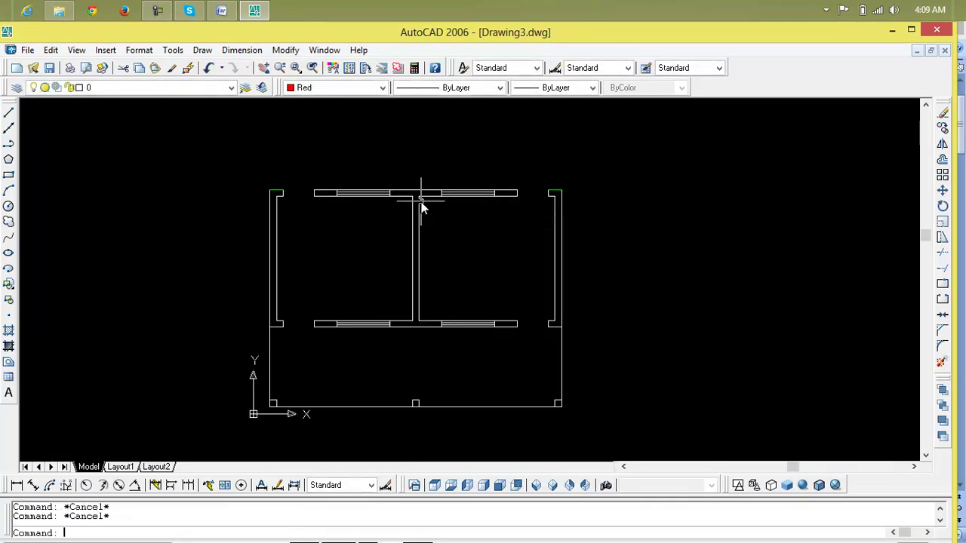
Start a polyline with Ortho on, tracing the upper wall's outer edge from its left end to its right end and down that end
type("pl")
key("Return")
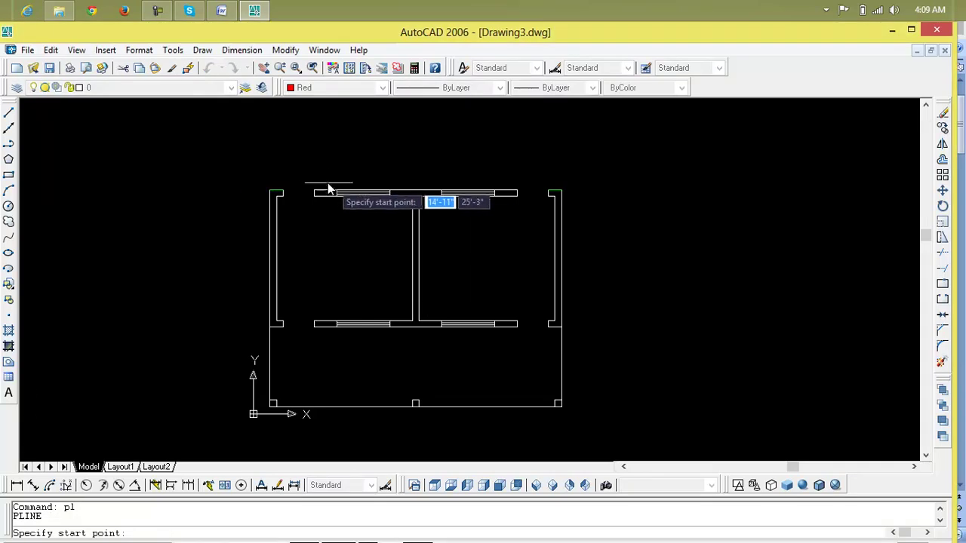
scroll(320, 185, "up", 2)
scroll(317, 189, "up", 4)
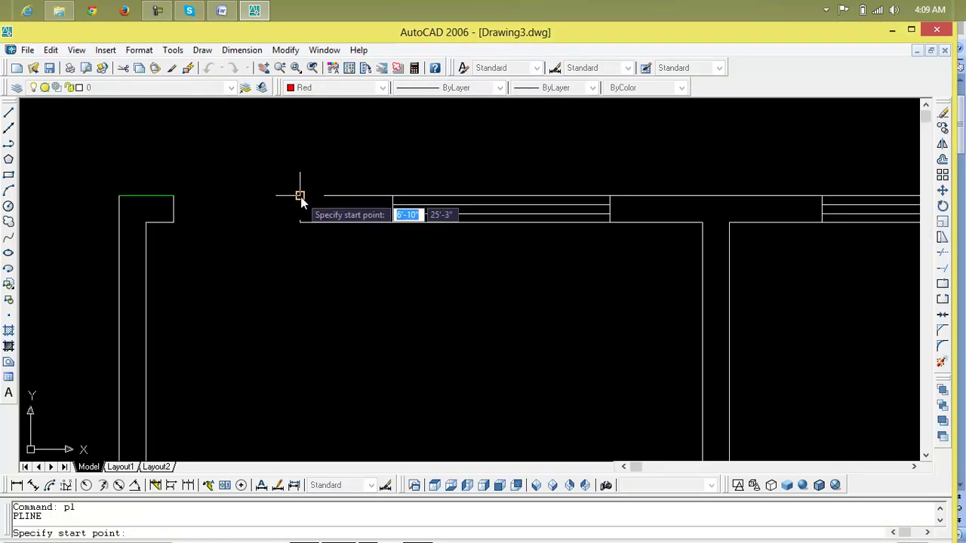
left_click(301, 196)
scroll(596, 207, "down", 3)
middle_click_drag(556, 204, 291, 200)
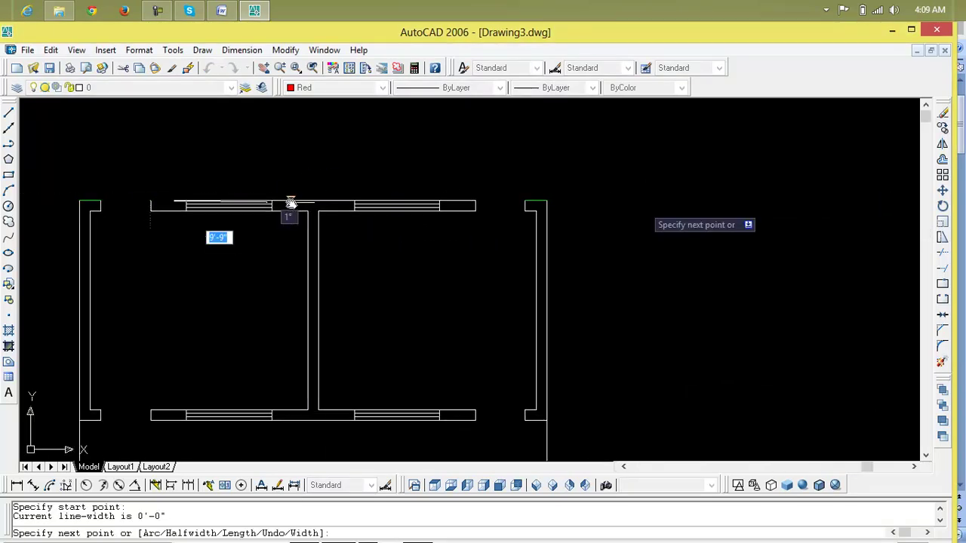
key("F8")
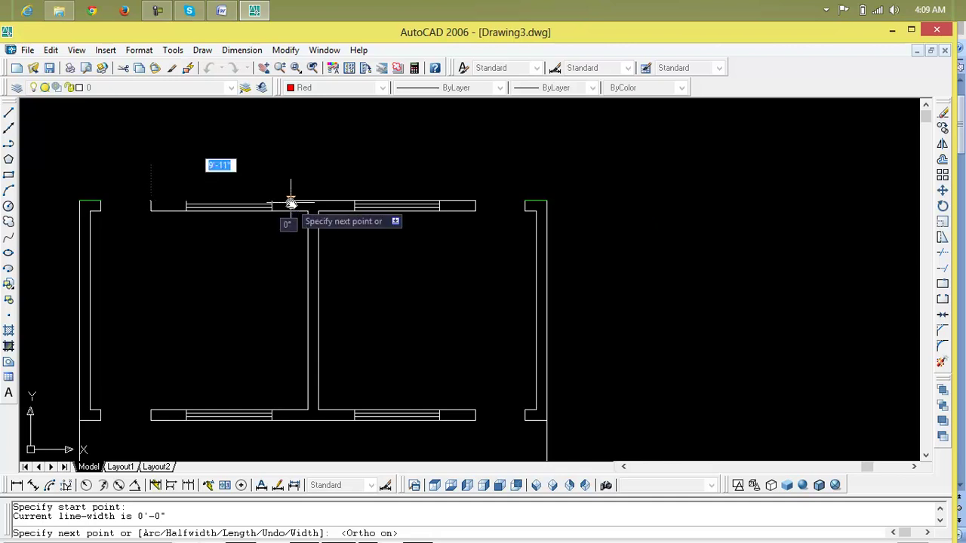
scroll(448, 206, "up", 5)
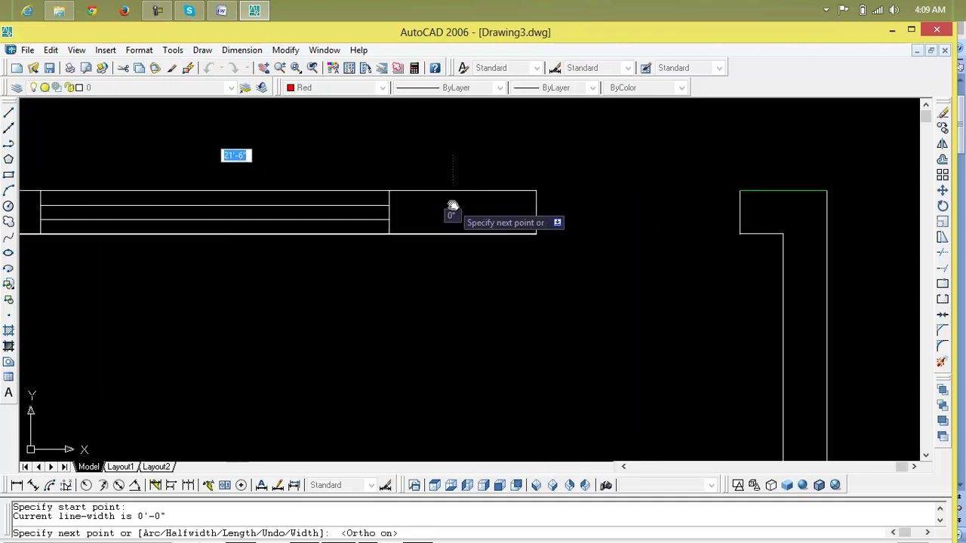
left_click(536, 190)
left_click(535, 233)
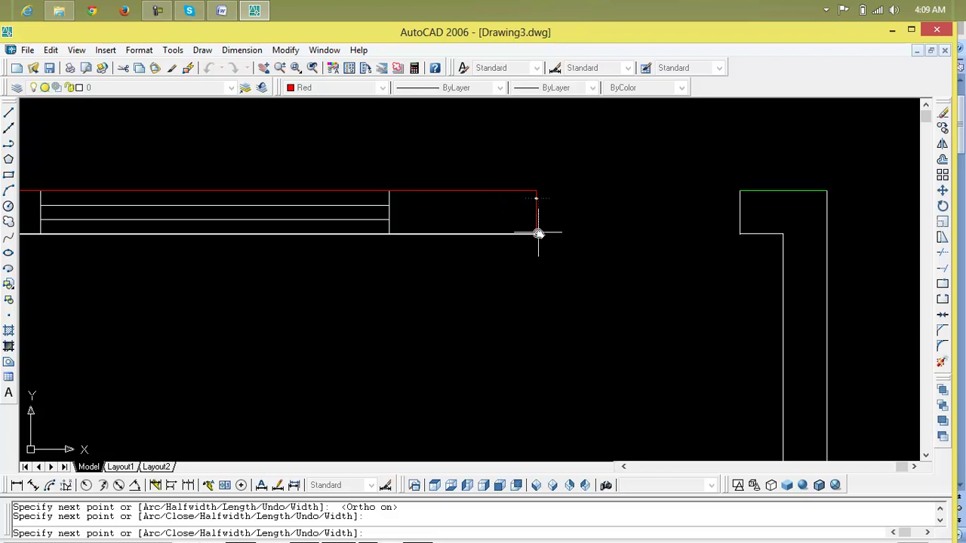
Continue the polyline along the right room's upper inner edge and down the right face of the central partition
scroll(339, 227, "down", 3)
middle_click_drag(338, 226, 593, 226)
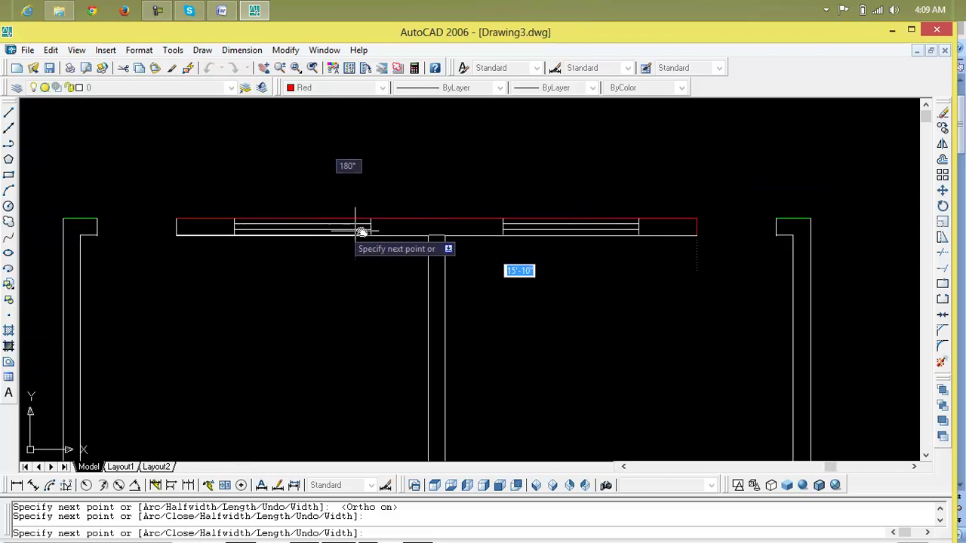
left_click(443, 236)
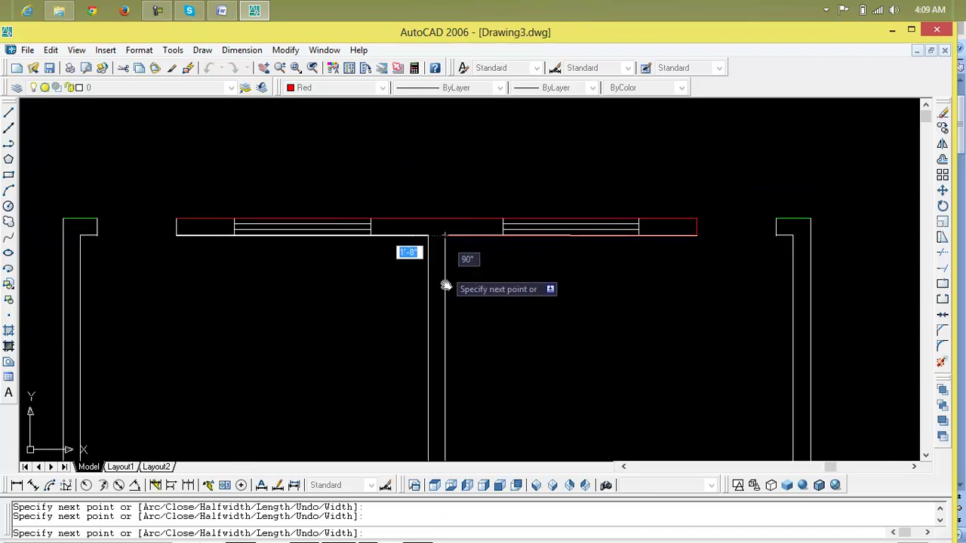
scroll(446, 317, "down", 4)
middle_click_drag(442, 287, 440, 163)
scroll(442, 215, "up", 2)
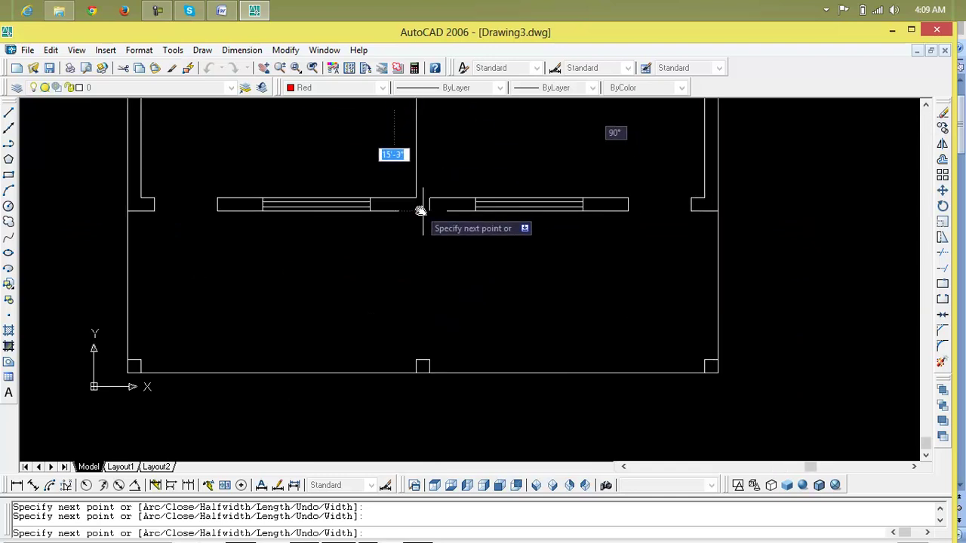
left_click(430, 198)
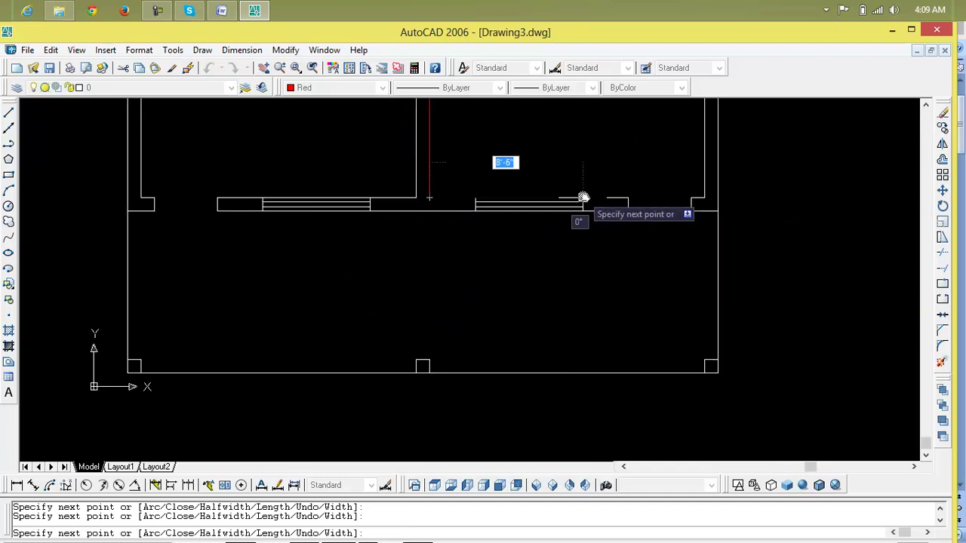
Continue the polyline around the lower wall, from the partition's right face around both wall ends to its left face
left_click(627, 197)
left_click(628, 210)
left_click(217, 210)
left_click(217, 198)
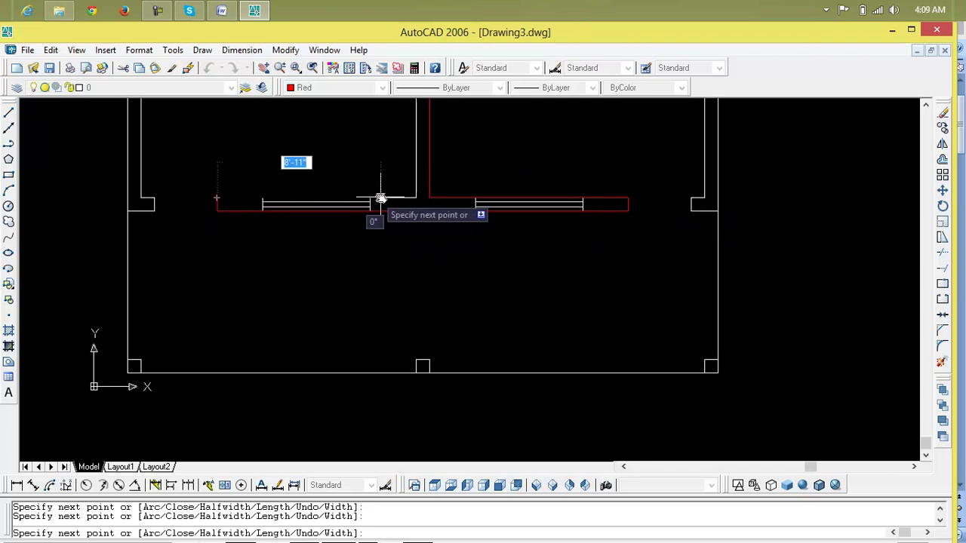
left_click(415, 198)
Trace the partition's left face and the left room's upper inner edge, finishing the polyline at its start point
scroll(414, 183, "down", 8)
middle_click_drag(414, 183, 418, 263)
scroll(414, 193, "up", 9)
left_click(415, 127)
left_click(196, 127)
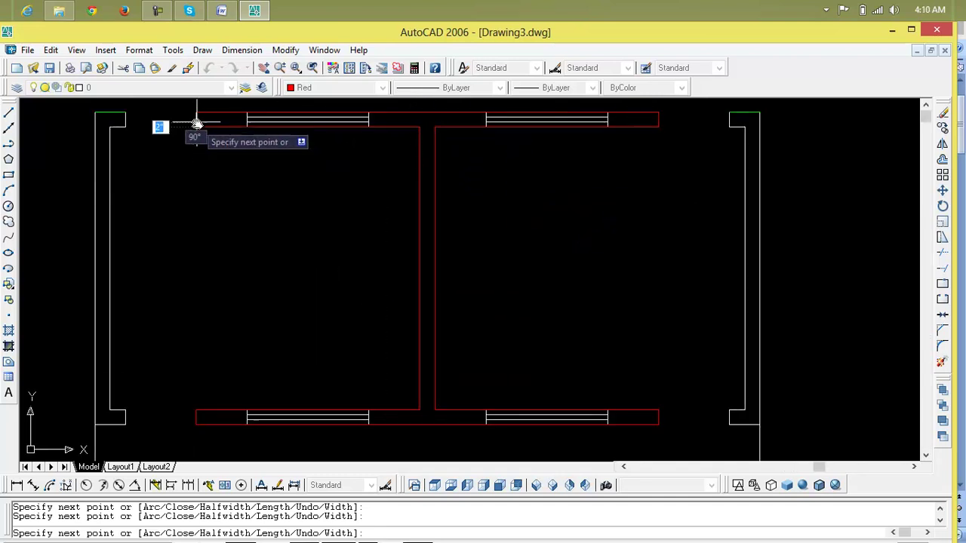
left_click(196, 113)
key("Return")
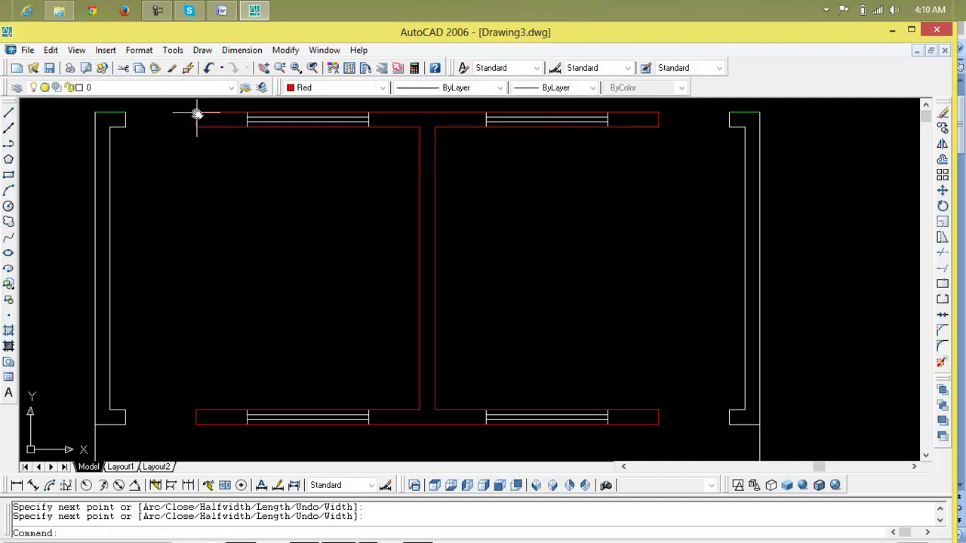
left_click(174, 10)
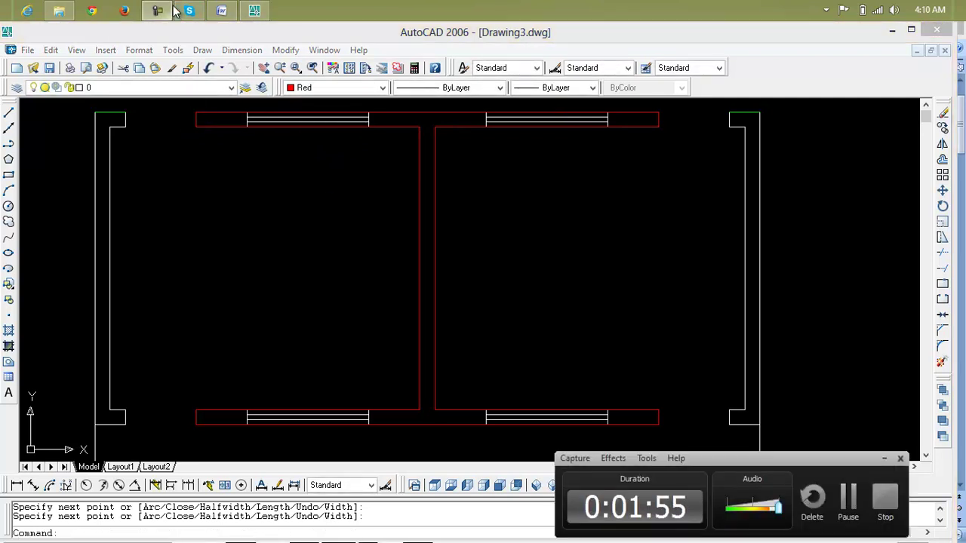
left_click(845, 495)
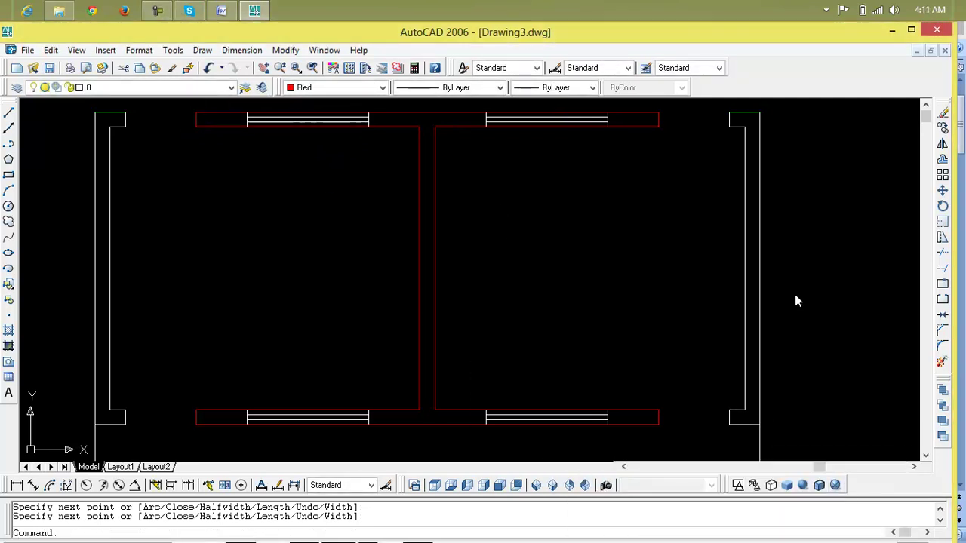
Start another polyline on the right side wall, tracing its upper return, its outer face and around its lower return to the inner corner
scroll(734, 127, "up", 3)
middle_click_drag(729, 129, 703, 236)
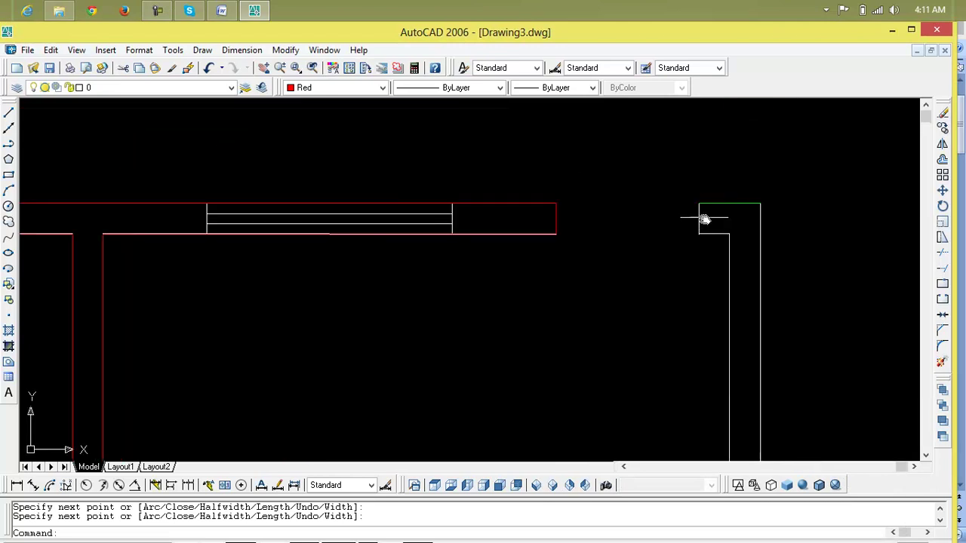
key("Return")
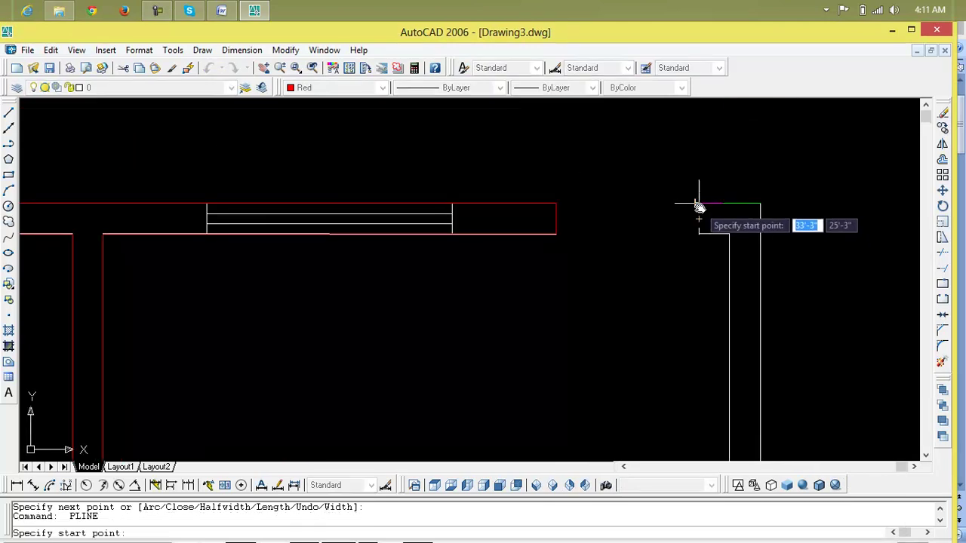
left_click(699, 203)
left_click(759, 205)
scroll(759, 226, "down", 3)
middle_click_drag(759, 243, 757, 183)
scroll(755, 328, "up", 5)
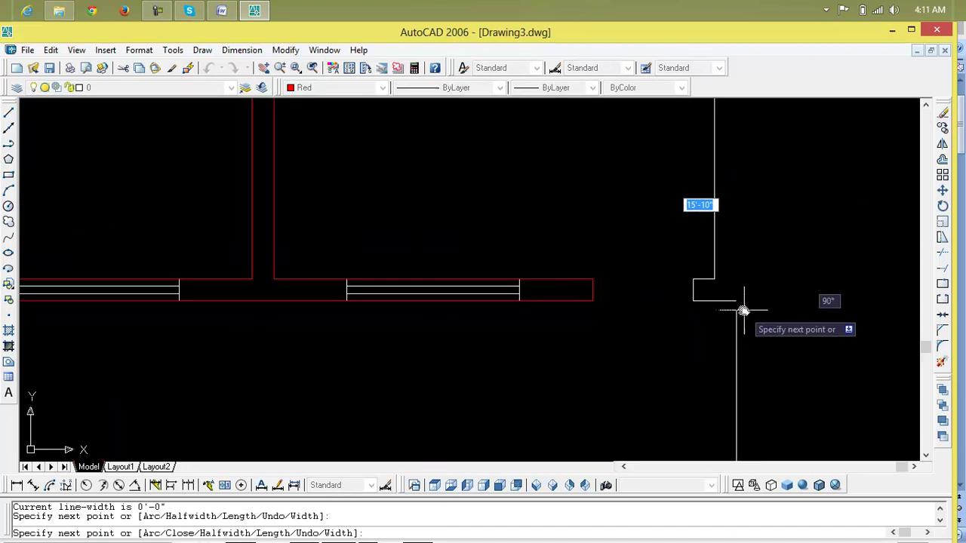
left_click(723, 299)
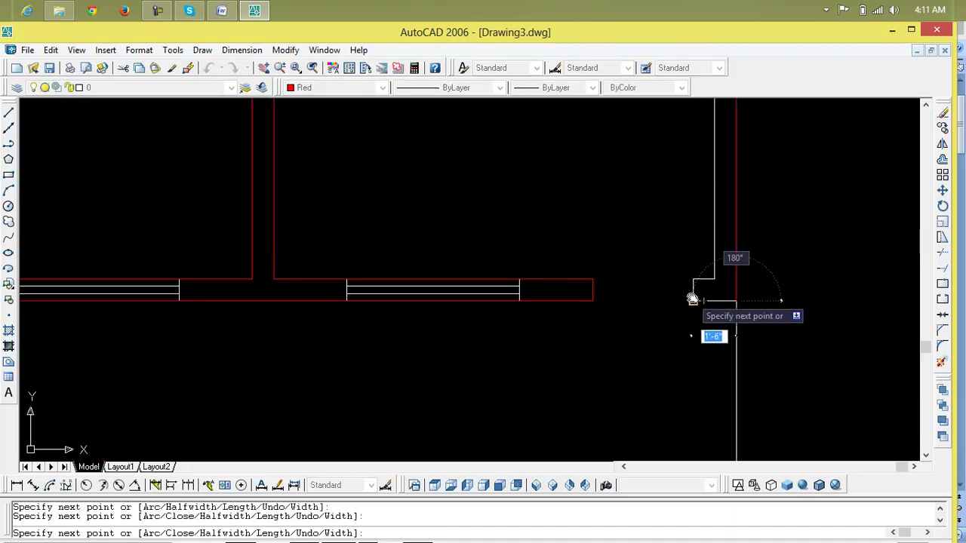
left_click(694, 299)
left_click(714, 279)
Trace the right side wall's inner face and upper return back to the start point, completing its outline
scroll(713, 279, "down", 8)
middle_click_drag(714, 242, 717, 302)
scroll(716, 281, "up", 6)
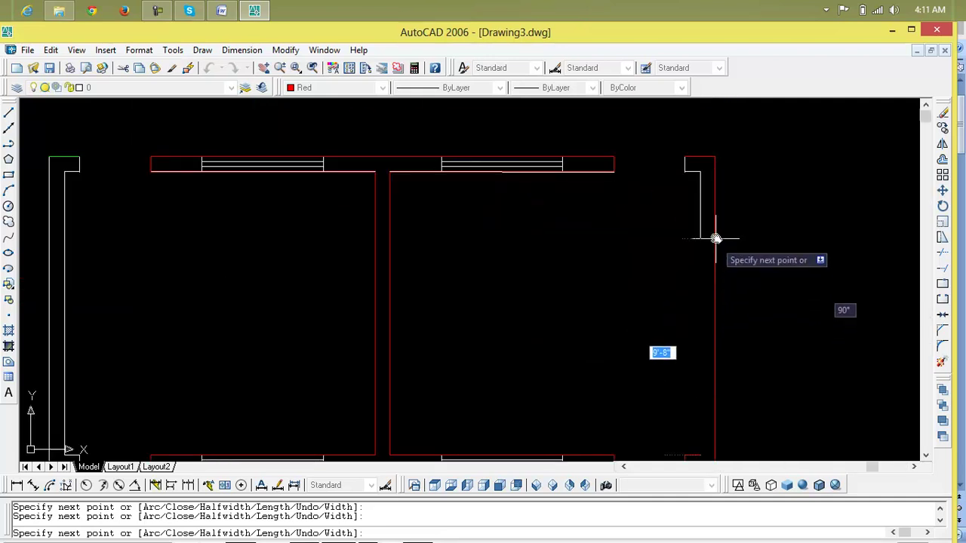
left_click(700, 171)
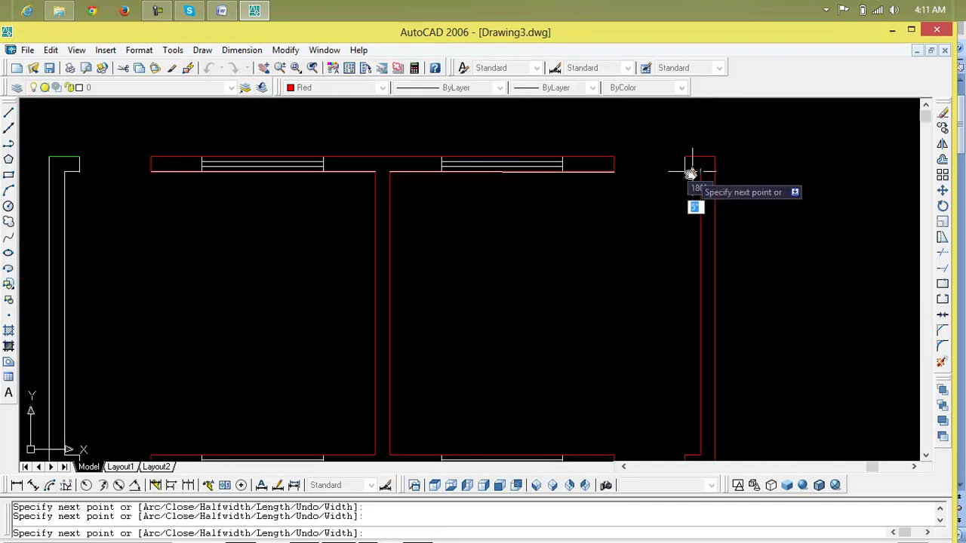
left_click(684, 172)
left_click(685, 157)
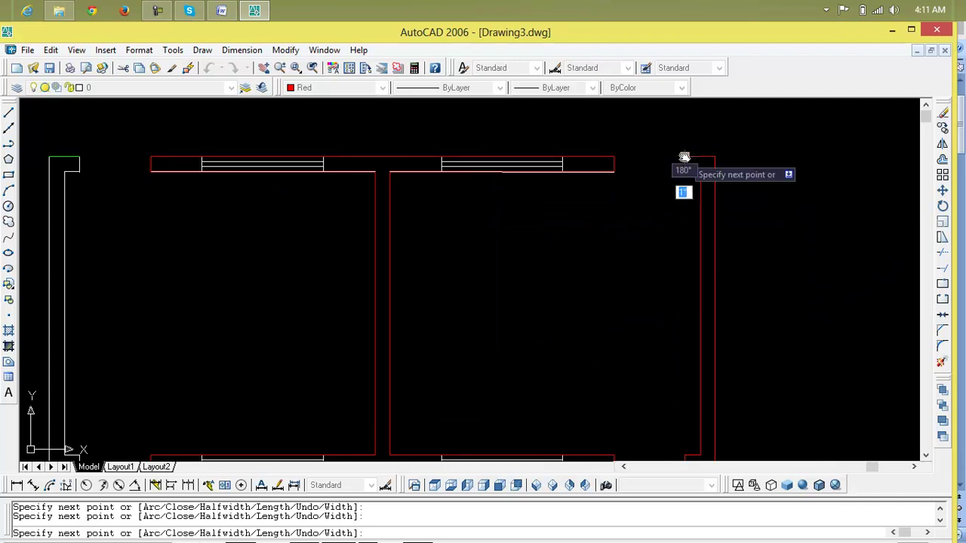
key("Return")
Start another polyline on the left side wall, tracing its upper return from the inner corner around to the outer corner
scroll(550, 250, "down", 5)
middle_click_drag(550, 250, 782, 256)
key("Return")
scroll(570, 236, "up", 3)
scroll(570, 236, "up", 3)
left_click(526, 215)
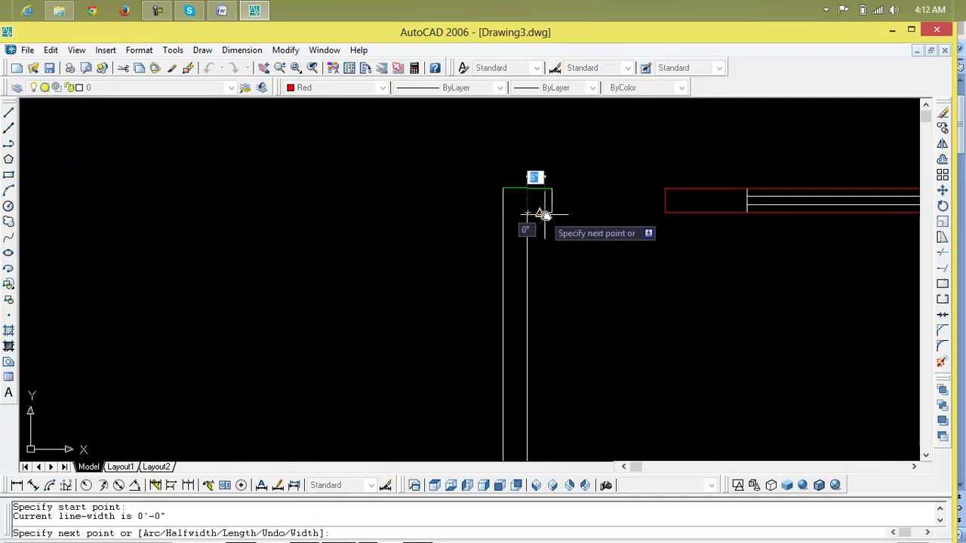
left_click(550, 212)
left_click(547, 190)
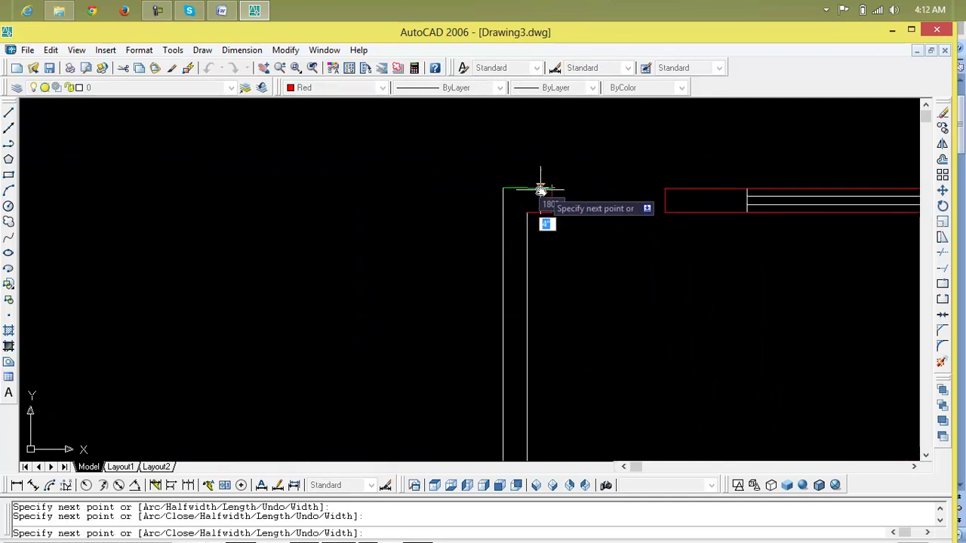
left_click(504, 189)
Continue the polyline down the left side wall's outer face and along the outer edge of its lower return
scroll(504, 189, "down", 3)
scroll(507, 197, "down", 2)
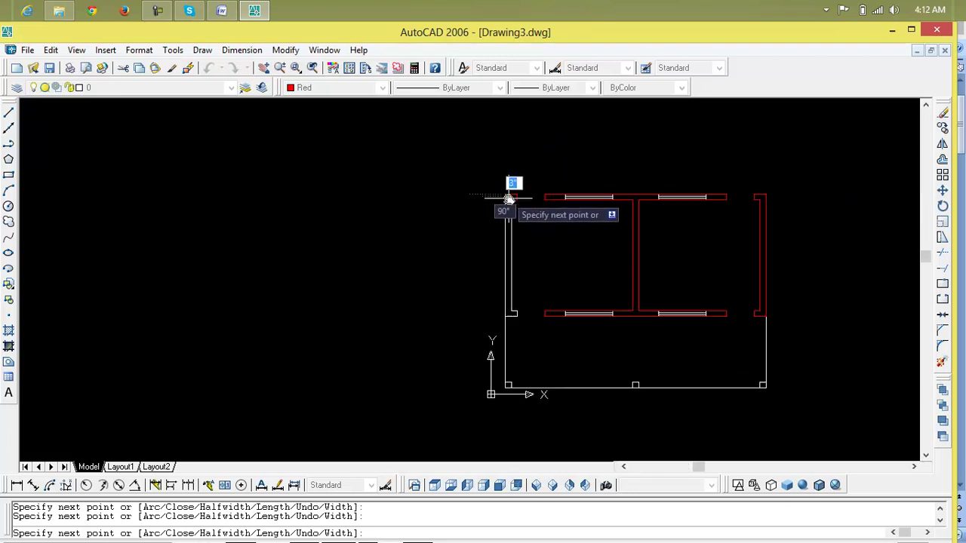
scroll(531, 158, "up", 5)
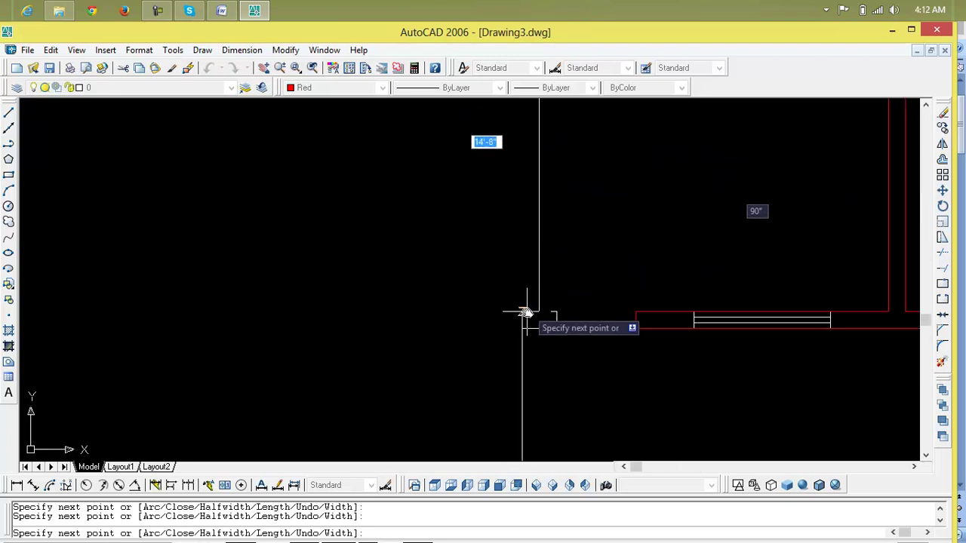
left_click(522, 325)
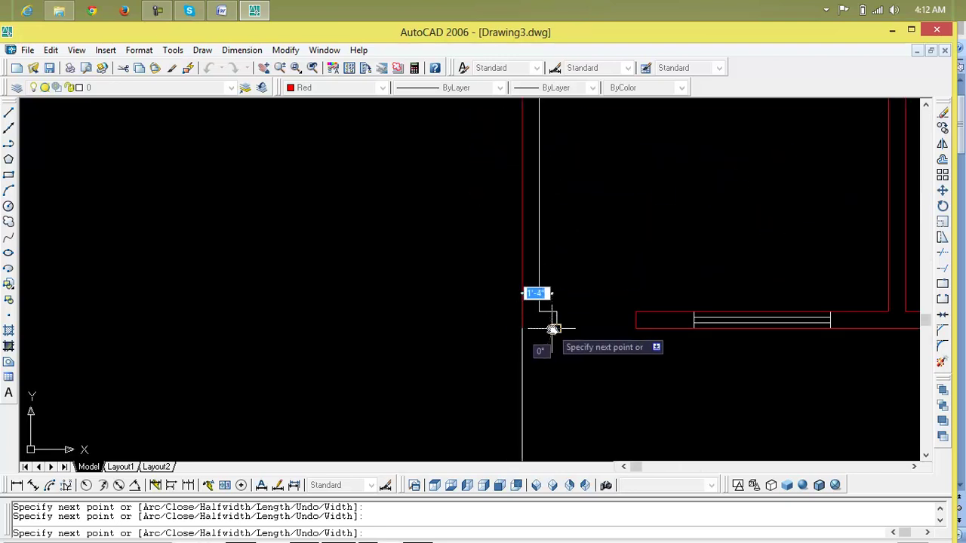
left_click(554, 329)
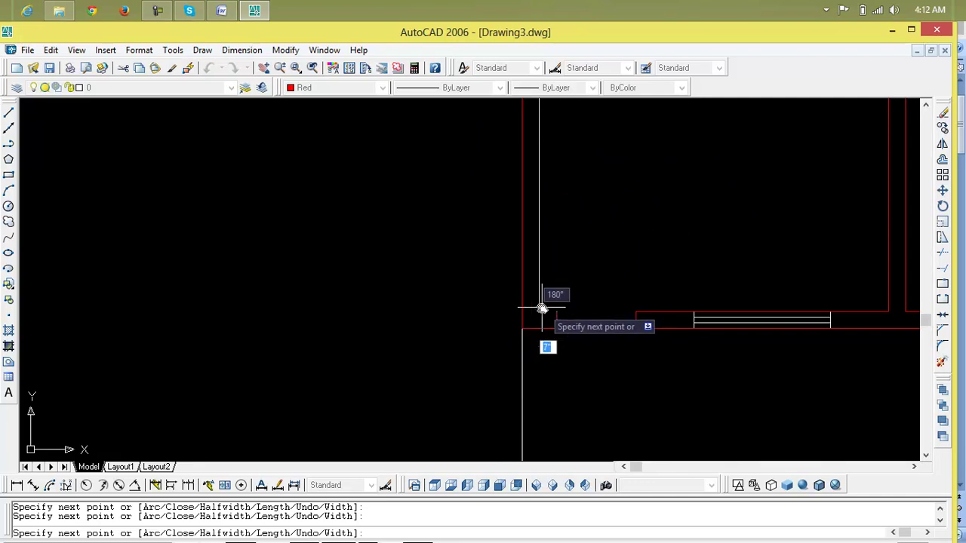
Trace the left side wall's inner face up to the upper inner corner and close the polyline
scroll(540, 306, "down", 4)
middle_click_drag(550, 244, 551, 310)
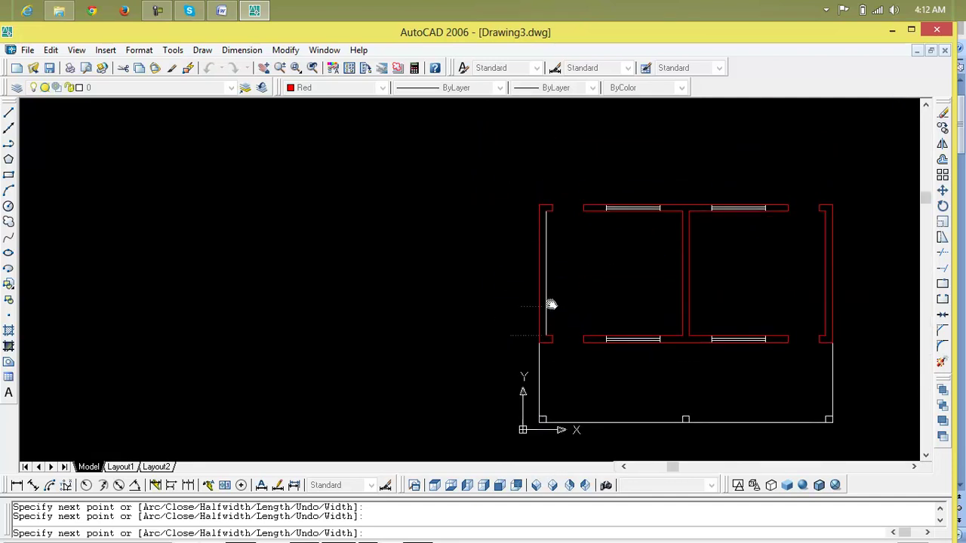
scroll(549, 209, "up", 5)
left_click(532, 224)
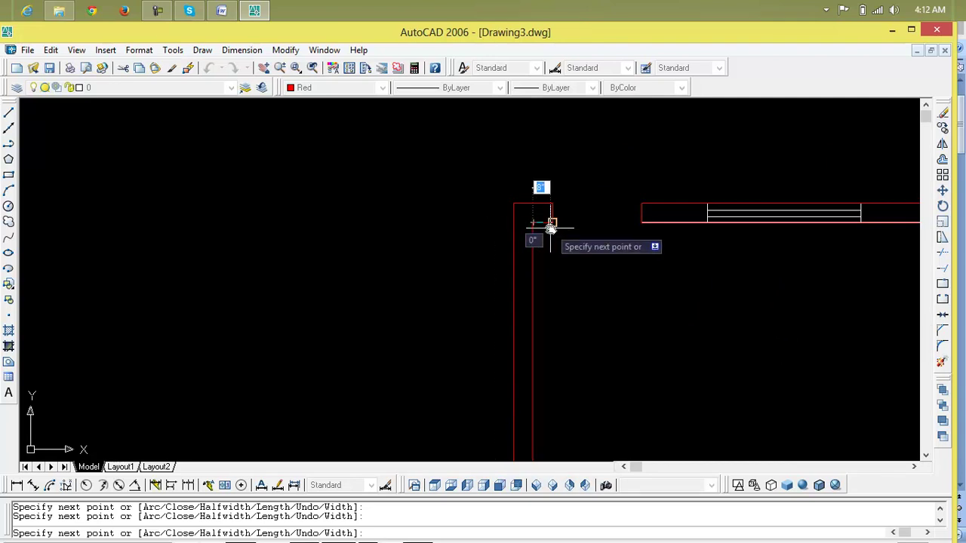
type("c")
key("Return")
scroll(550, 230, "down", 3)
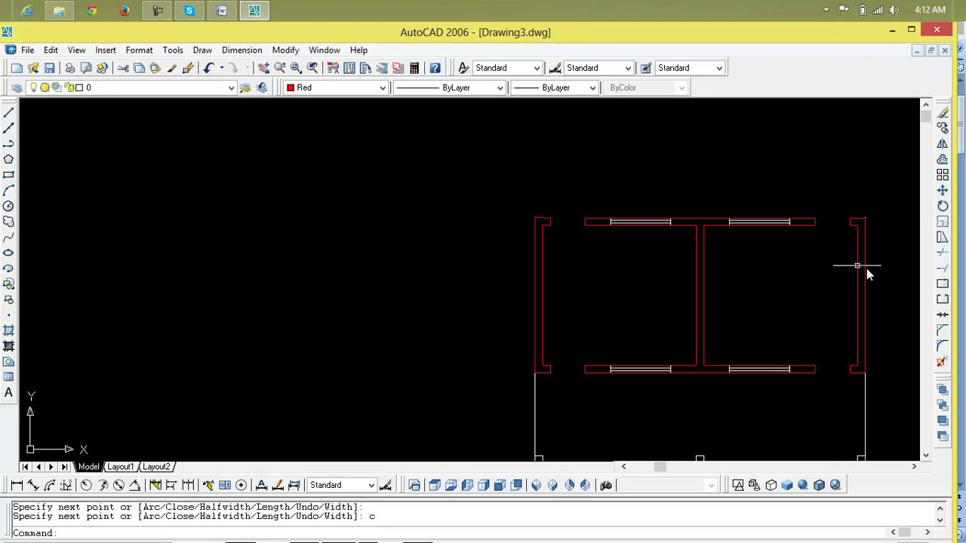
Change the plan to the southwest isometric view with nothing selected
scroll(871, 290, "down", 2)
mouse_move(862, 313)
middle_mouse_down()
mouse_move(756, 199)
mouse_move(683, 325)
middle_mouse_up()
key("Escape")
key("Escape")
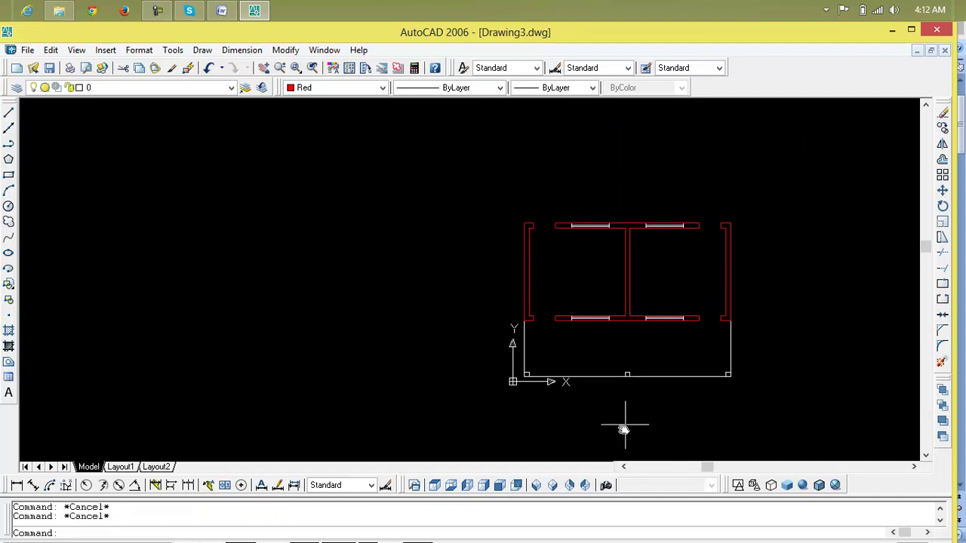
left_click(538, 487)
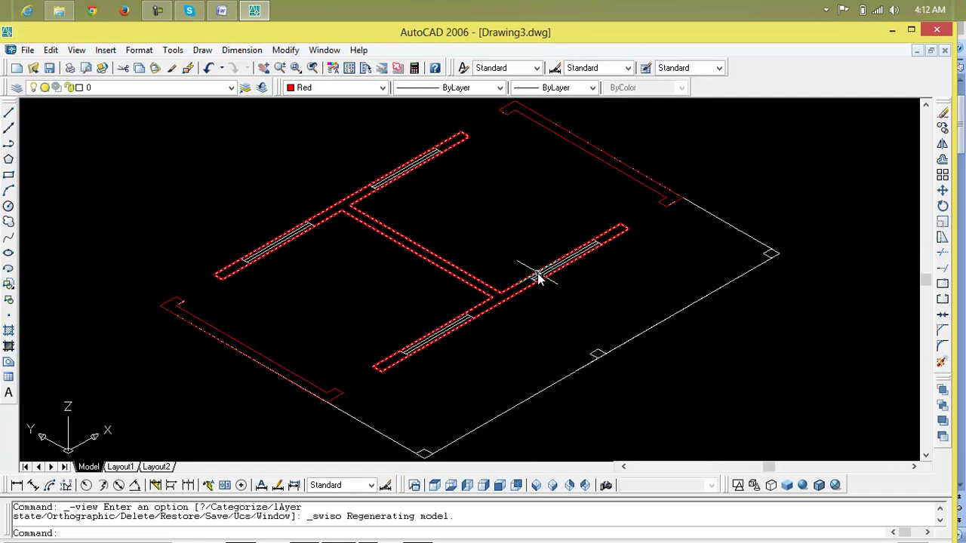
key("Escape")
key("Escape")
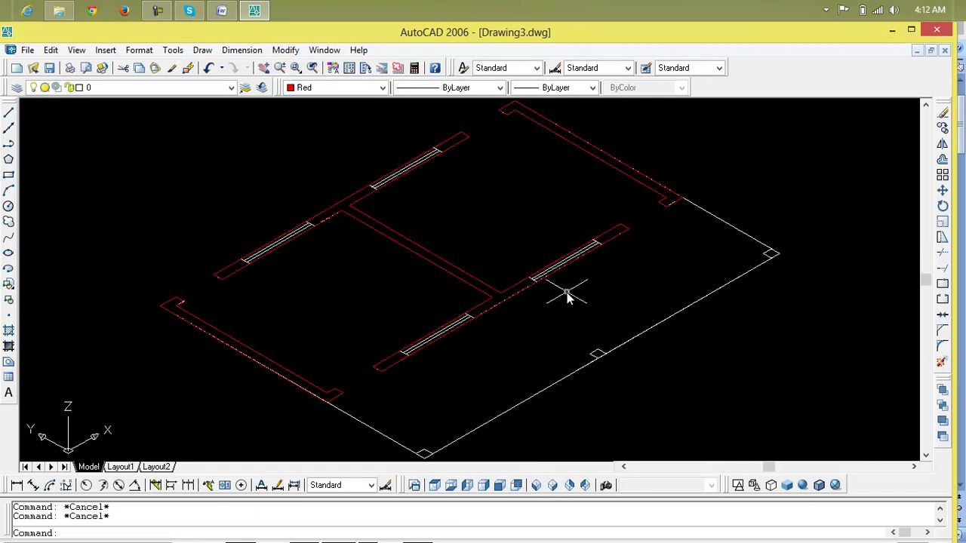
Extrude the central wall outline and both side wall outlines to a height of 10' with a taper angle of 0
type("ext")
key("Return")
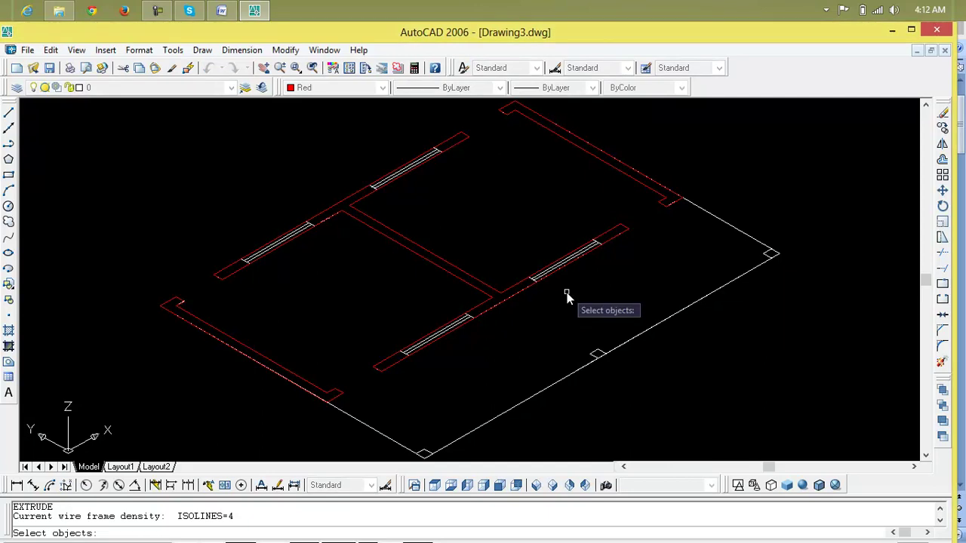
left_click(530, 288)
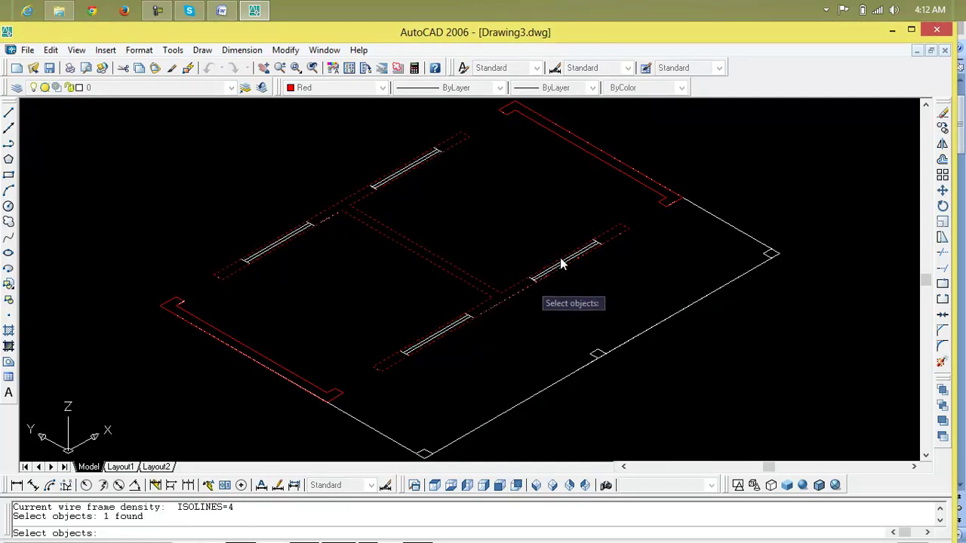
left_click(658, 201)
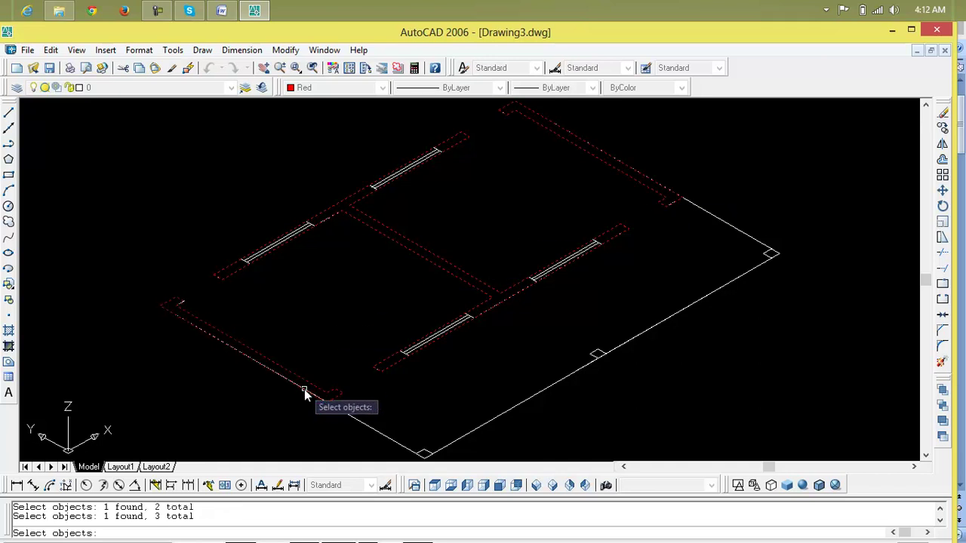
key("Return")
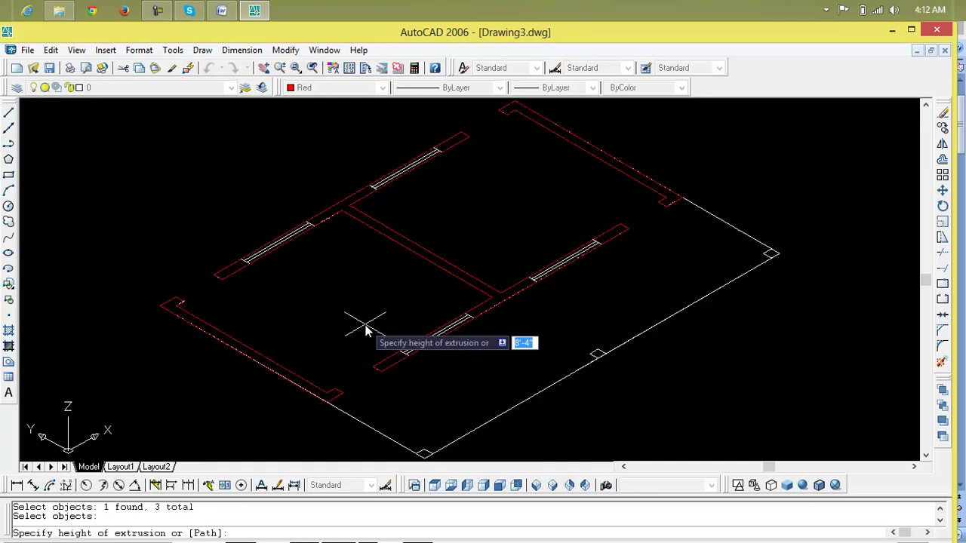
type("10'")
key("Return")
key("Return")
Shade the model to inspect the extruded walls and return it to the 2D wireframe display
type("shade")
key("Return")
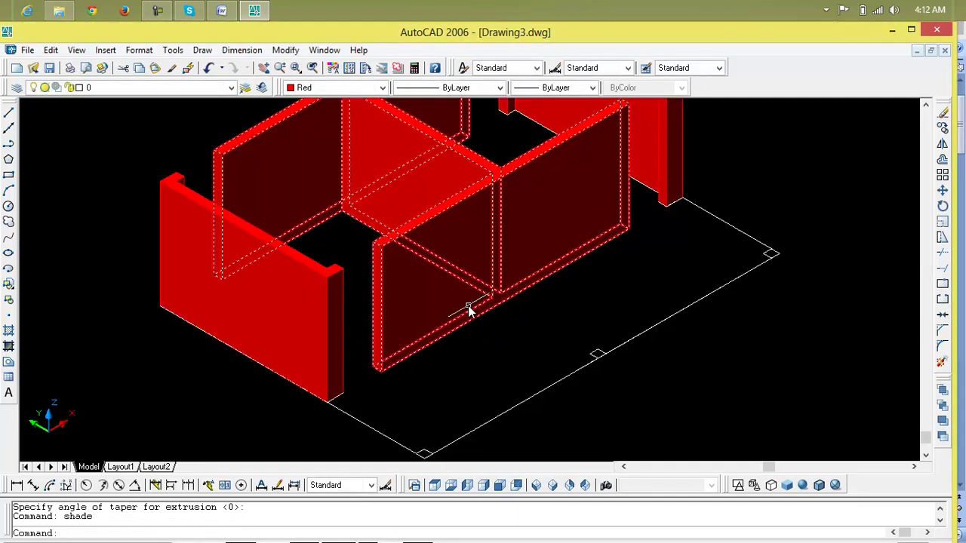
scroll(468, 308, "down", 2)
scroll(466, 311, "down", 1)
scroll(456, 314, "up", 4)
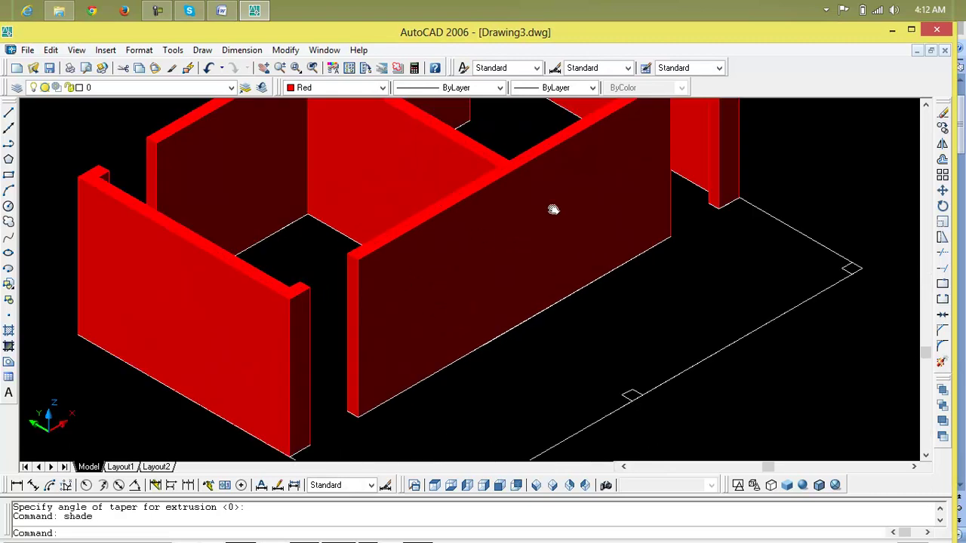
scroll(556, 206, "down", 2)
scroll(568, 240, "down", 2)
middle_click_drag(567, 237, 481, 267)
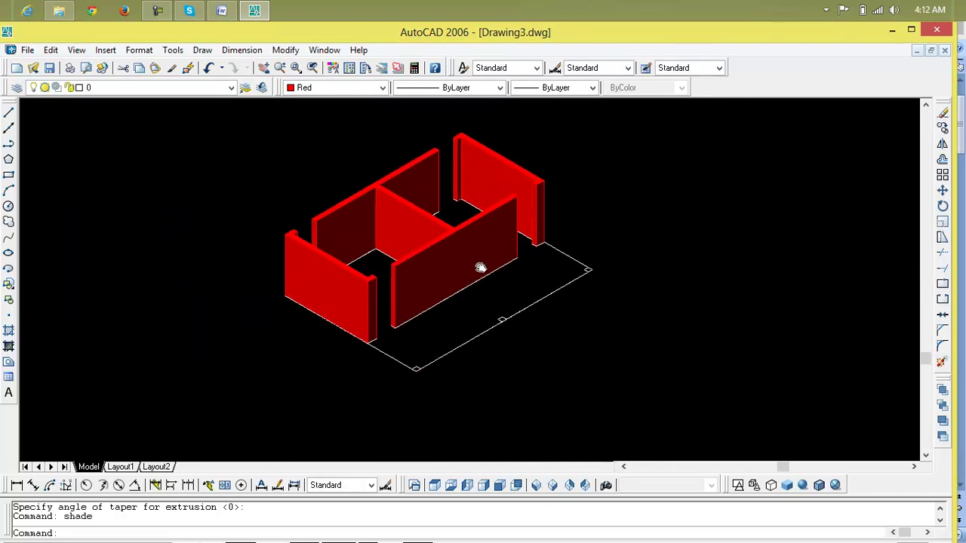
scroll(433, 269, "up", 3)
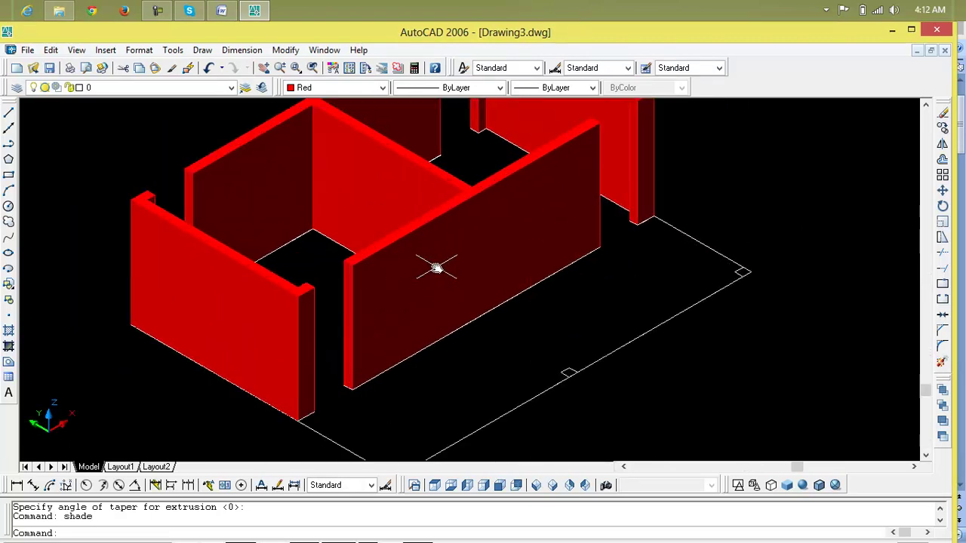
scroll(418, 259, "down", 2)
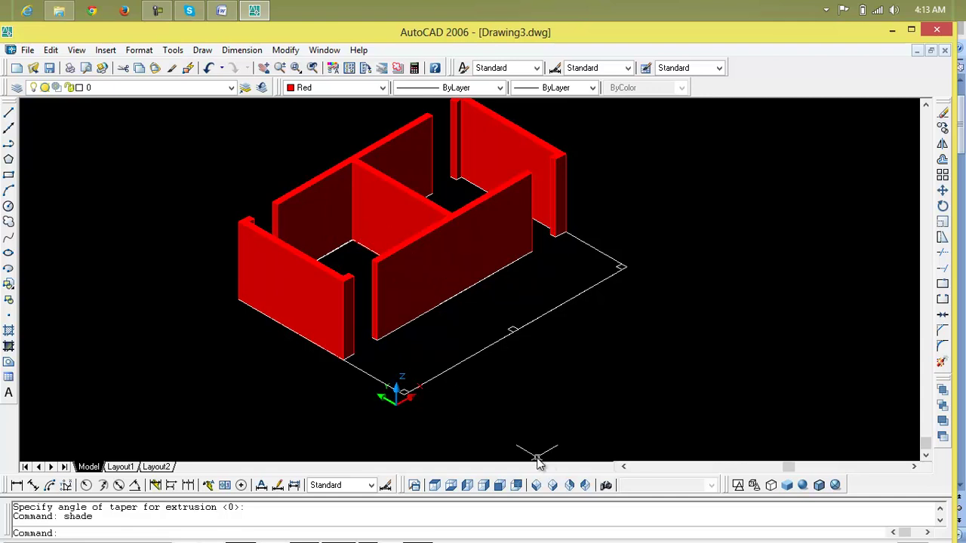
left_click(737, 485)
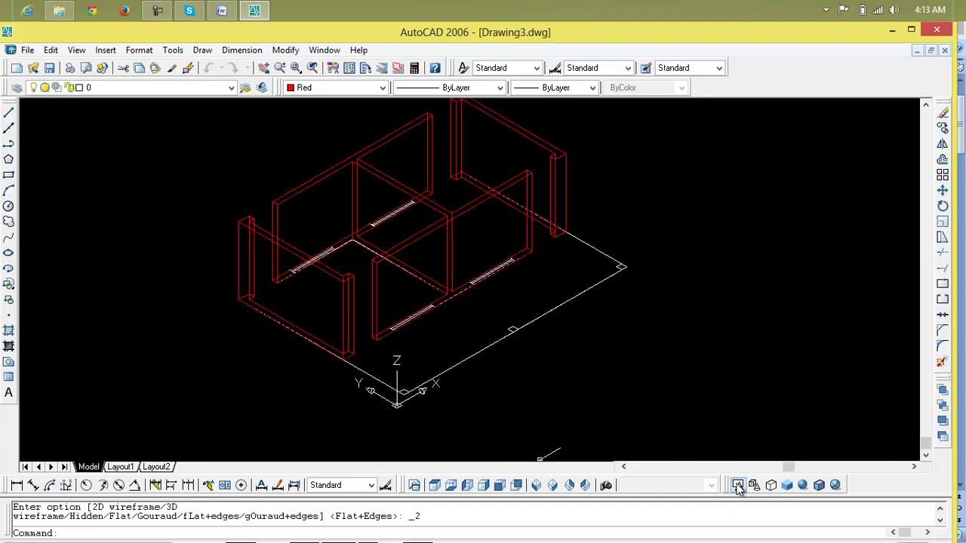
Draw a rectangle around the front wall's left window, between opposite corners of the window symbol at the wall base
scroll(388, 294, "up", 5)
middle_click_drag(425, 303, 376, 283)
scroll(376, 284, "up", 3)
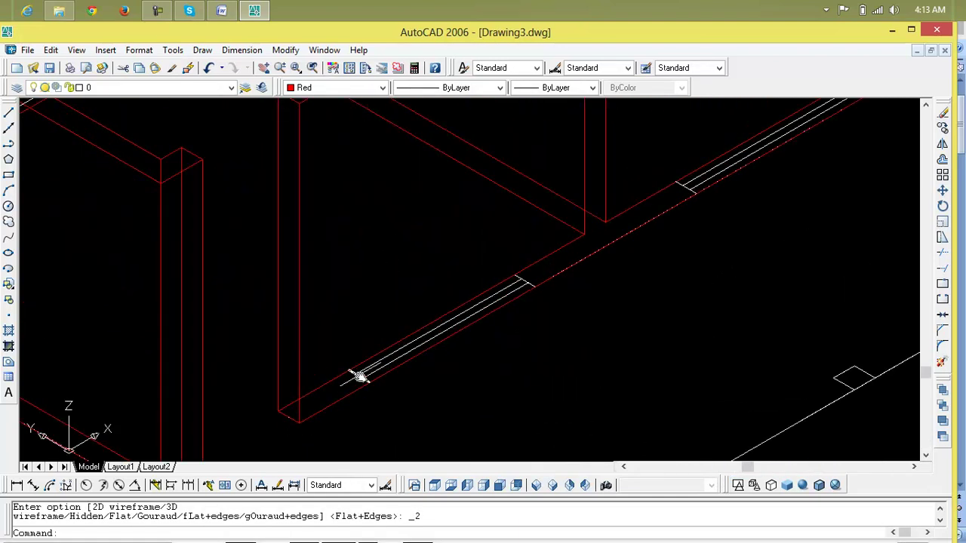
key("Escape")
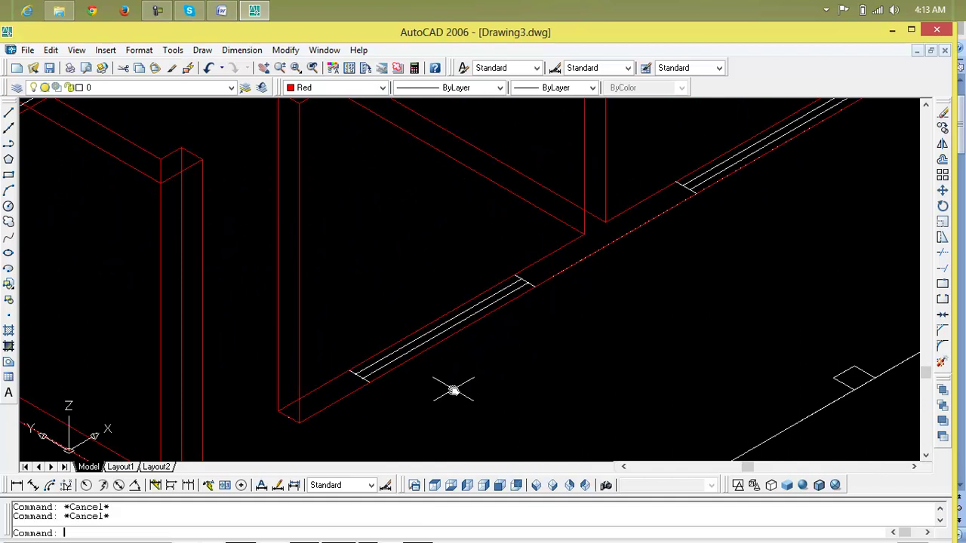
type("rec")
key("Return")
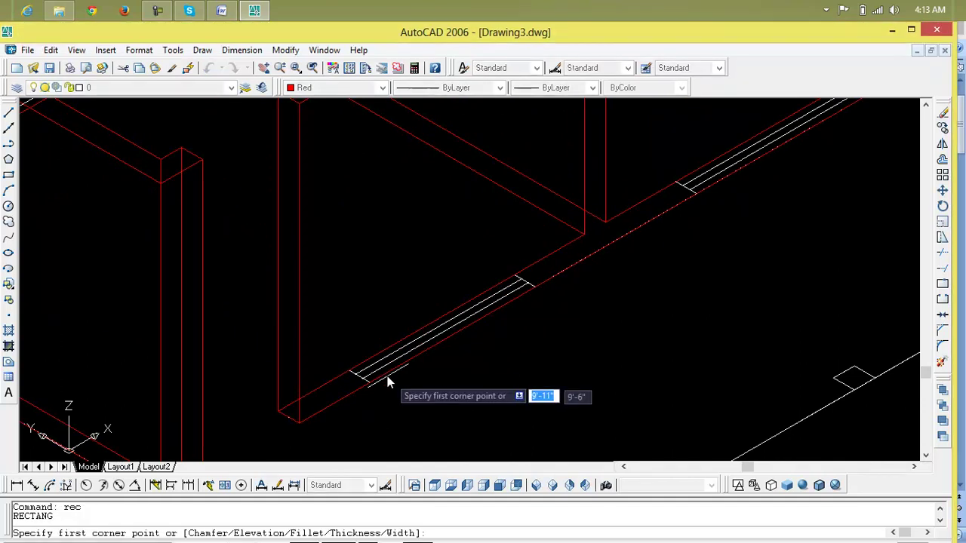
left_click(350, 372)
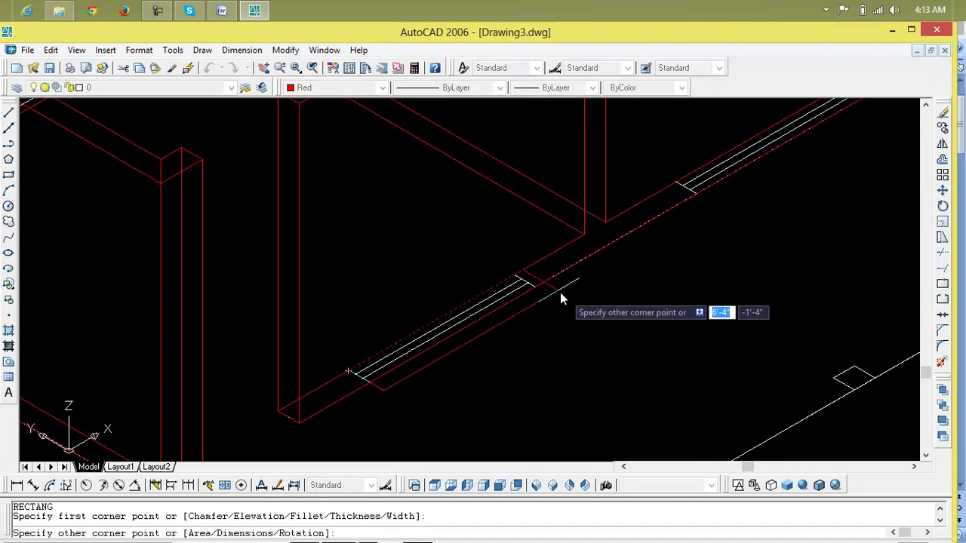
left_click(537, 286)
Draw a rectangle around the front wall's right window, between opposite corners of its symbol
scroll(551, 393, "down", 2)
scroll(622, 381, "down", 2)
key("Return")
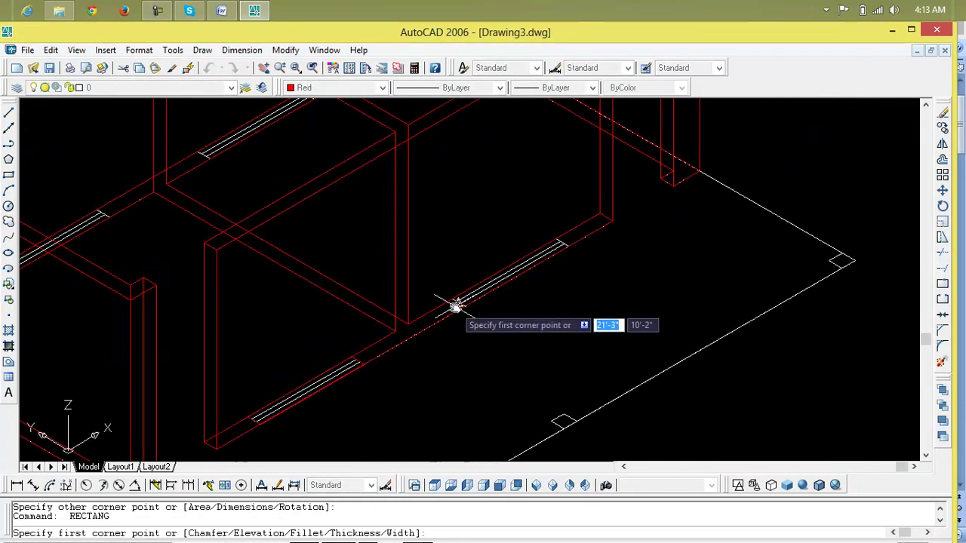
scroll(453, 304, "up", 4)
left_click(447, 294)
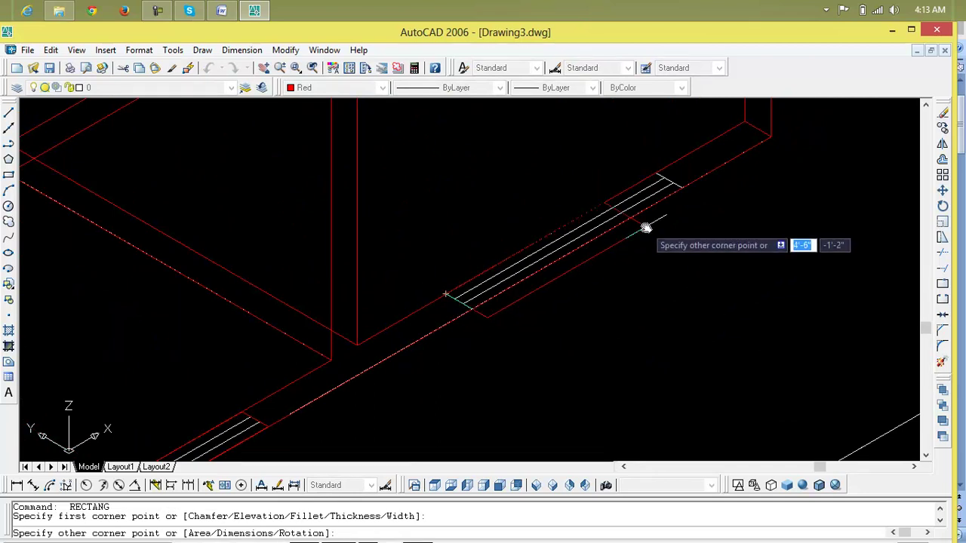
left_click(682, 188)
Draw a rectangle around the rear wall's left window, between opposite corners of its symbol
scroll(646, 222, "down", 3)
scroll(694, 284, "up", 2)
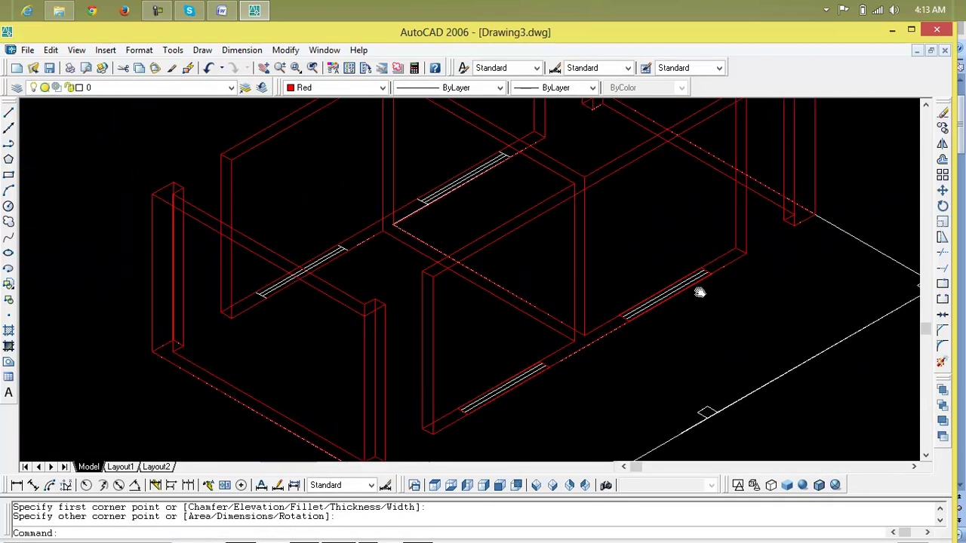
scroll(157, 264, "up", 2)
key("Return")
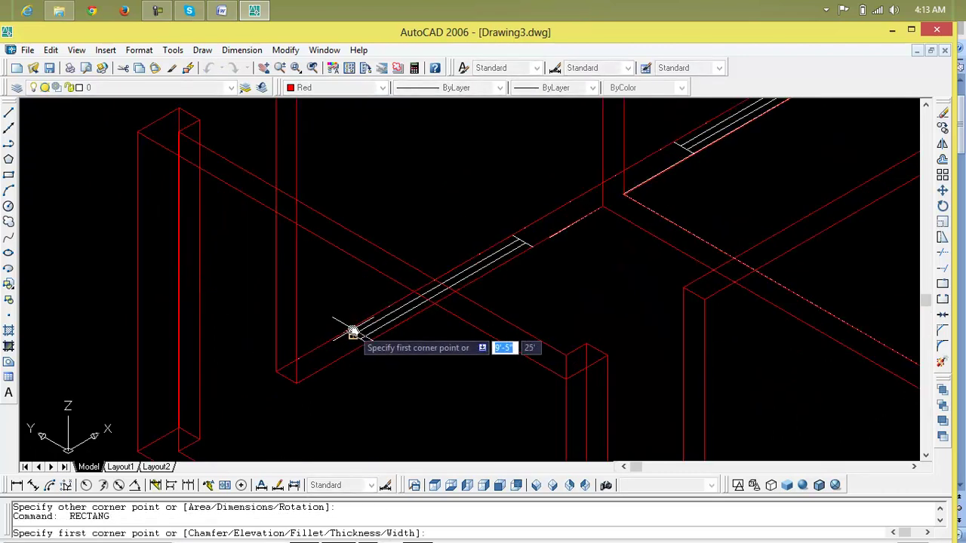
left_click(347, 332)
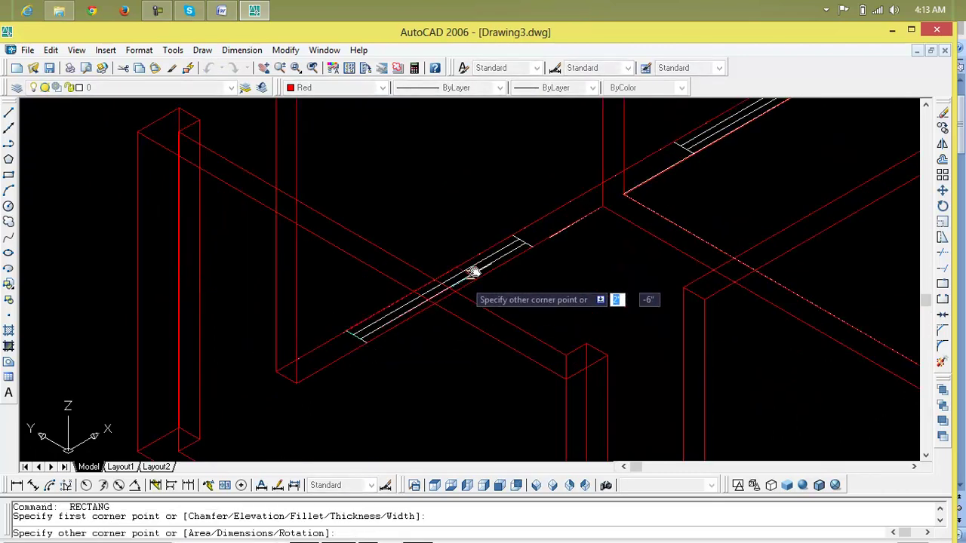
left_click(533, 244)
Draw a rectangle around the rear wall's right window, between opposite corners of its symbol
key("Return")
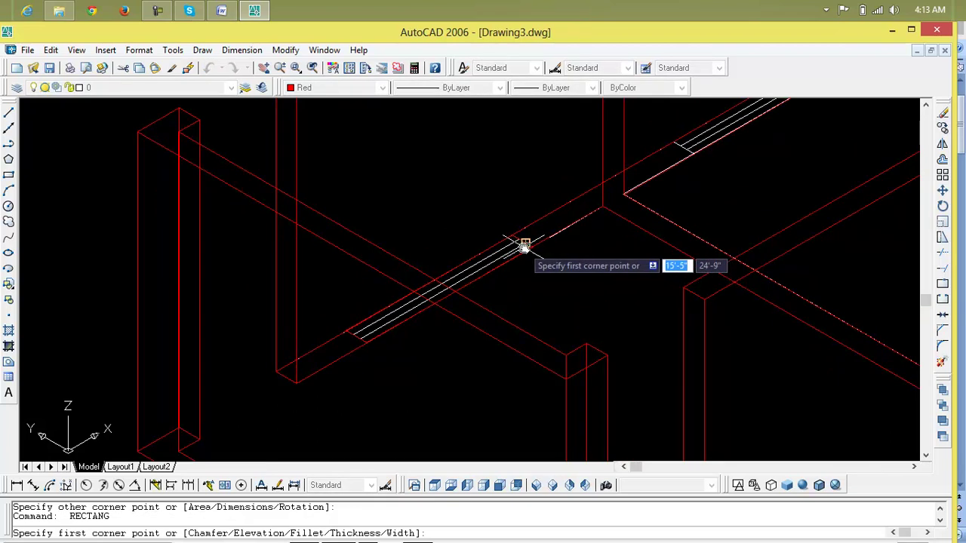
key("Escape")
scroll(530, 255, "down", 4)
middle_click_drag(530, 254, 461, 307)
scroll(565, 274, "up", 3)
key("Return")
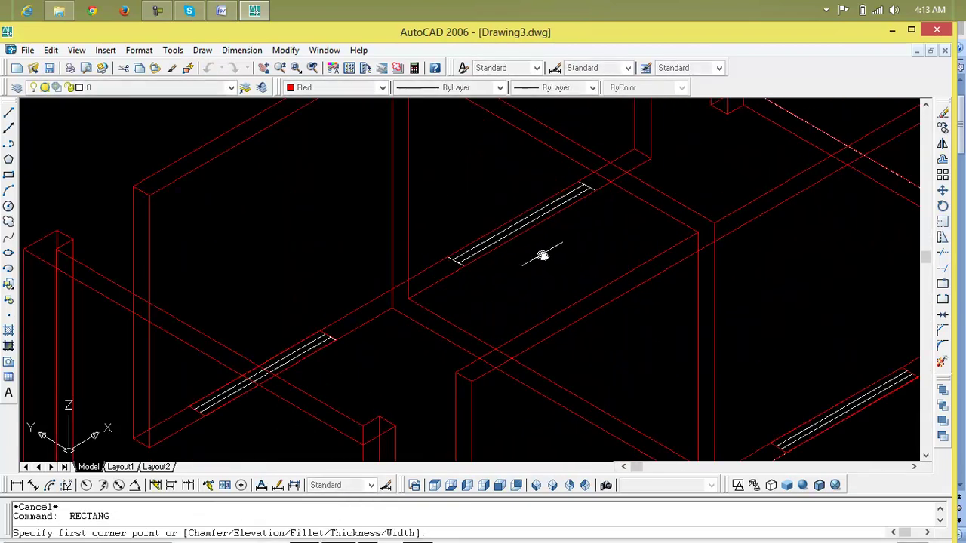
left_click(449, 254)
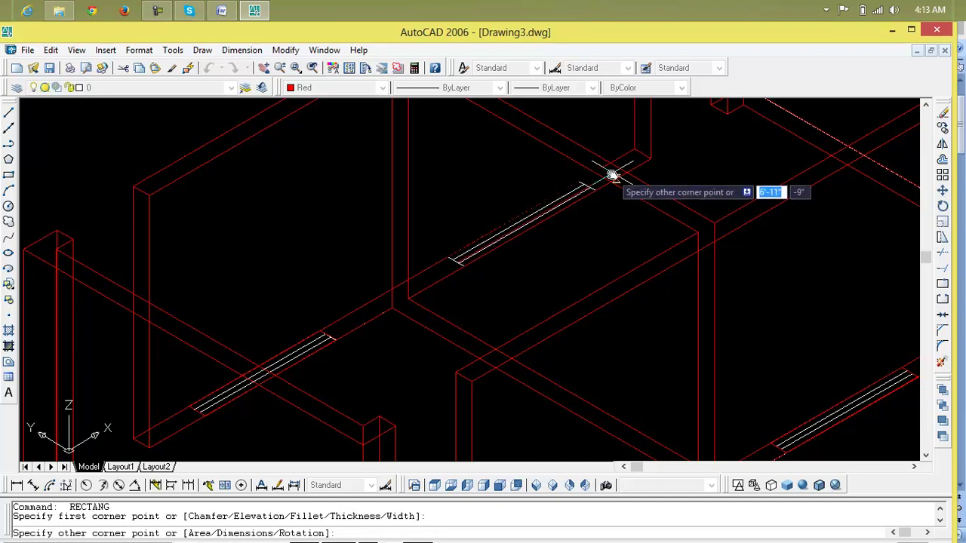
scroll(599, 196, "down", 6)
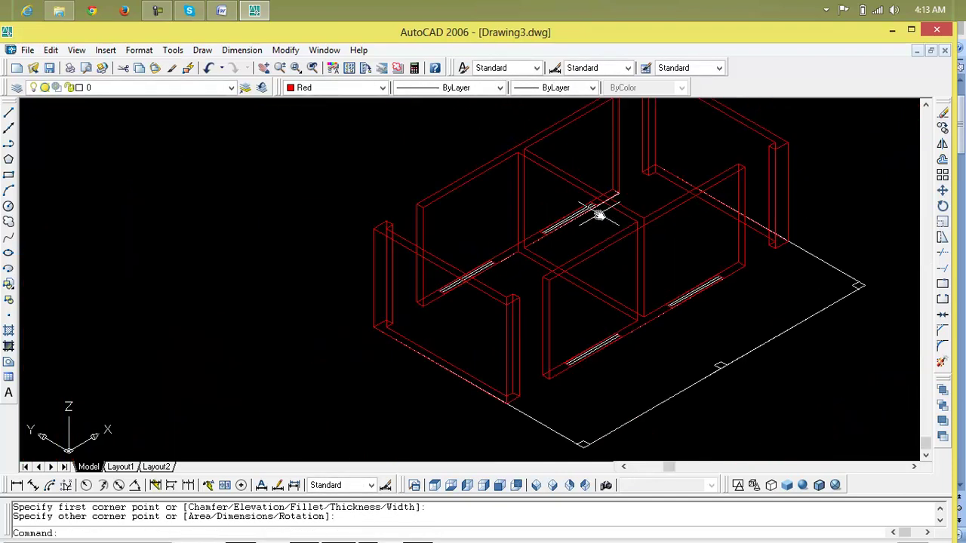
middle_click_drag(616, 244, 551, 242)
scroll(539, 254, "up", 2)
scroll(526, 267, "up", 2)
key("Escape")
key("Escape")
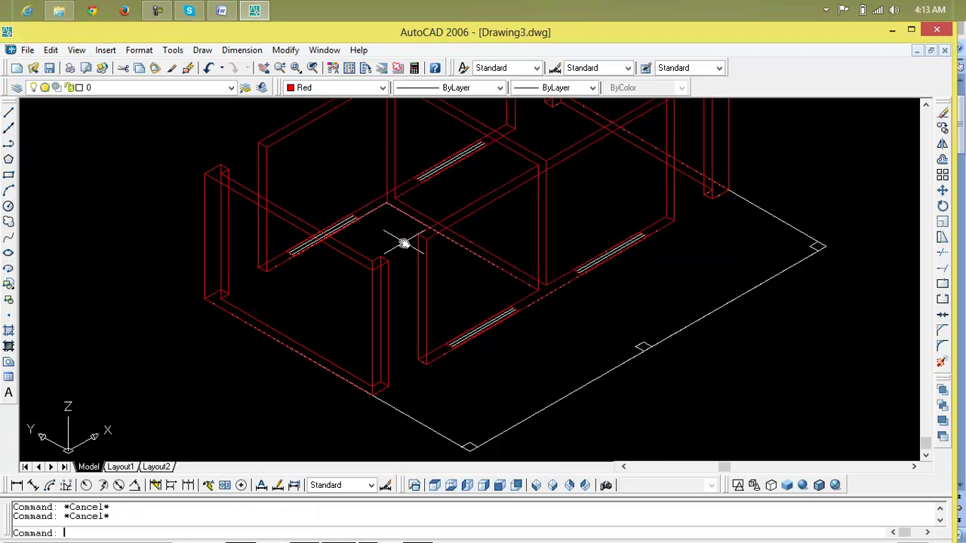
scroll(471, 270, "up", 1)
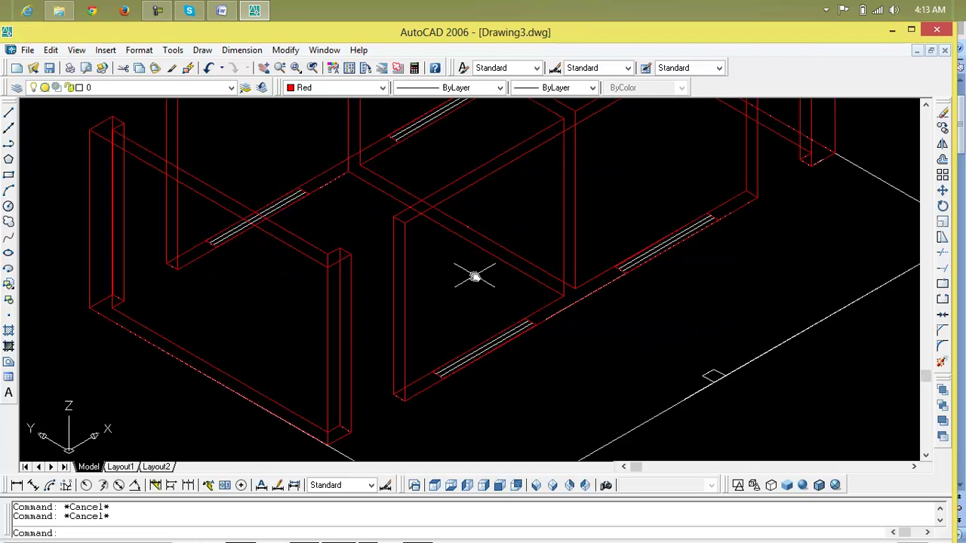
middle_click_drag(474, 273, 450, 276)
type("o")
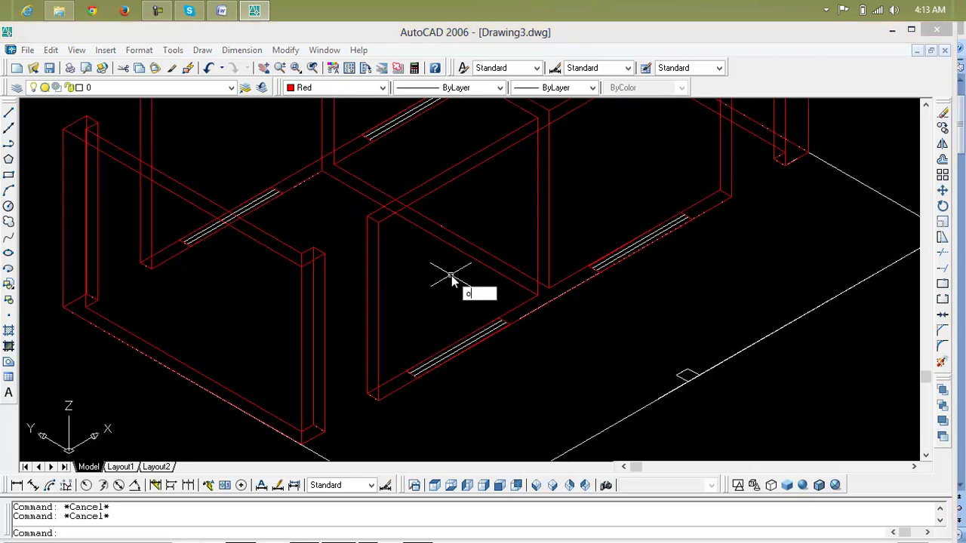
key("Return")
key("Escape")
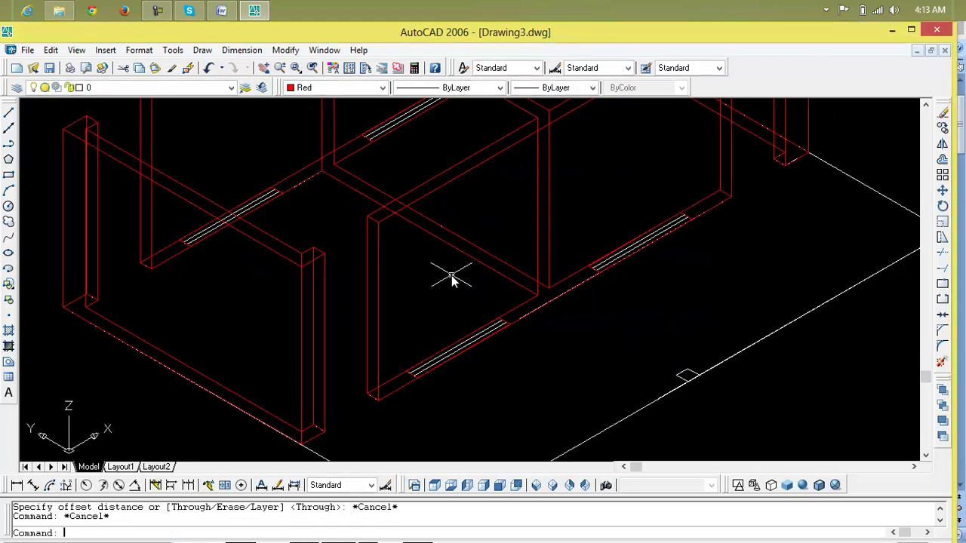
Extrude the rectangle around the front wall's left window 3' high with the default 0 taper
type("ext")
key("Return")
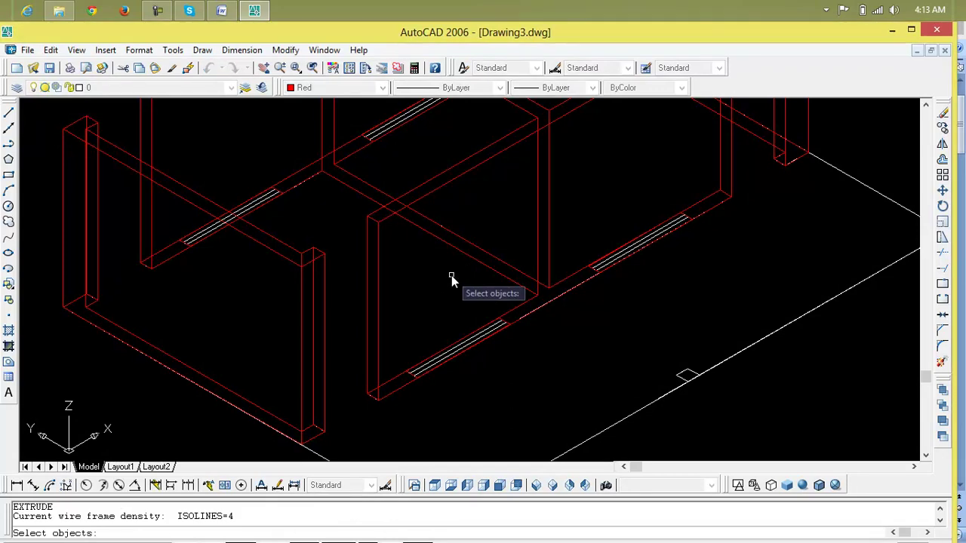
left_click(466, 353)
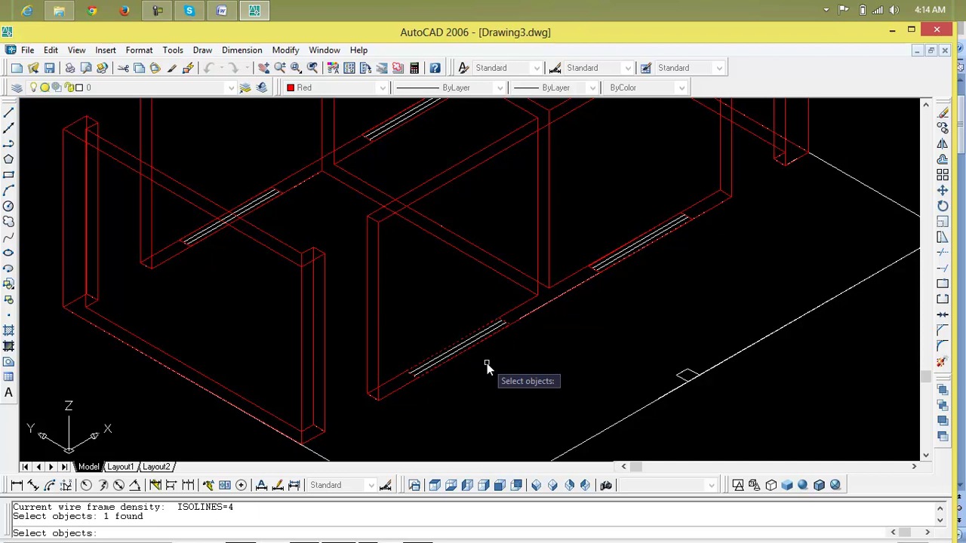
key("Return")
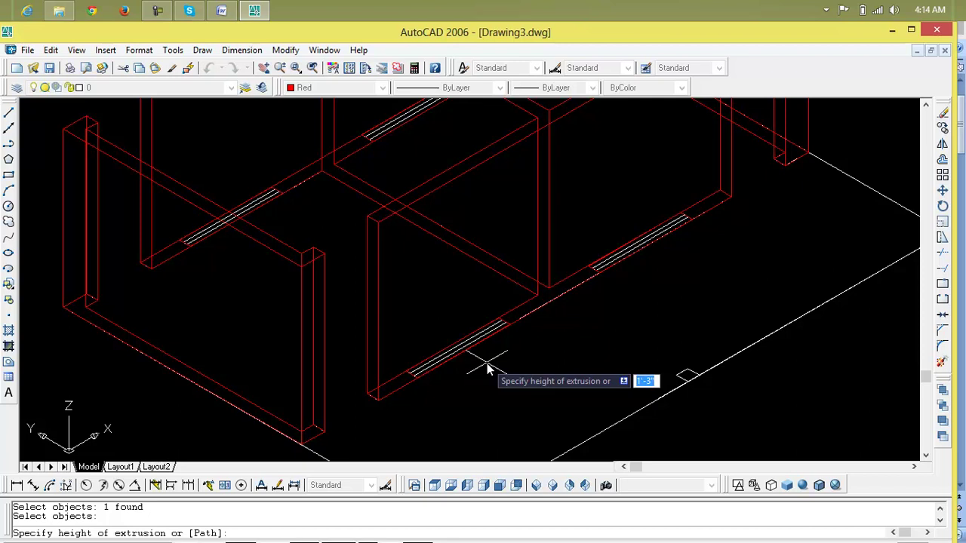
type("3")
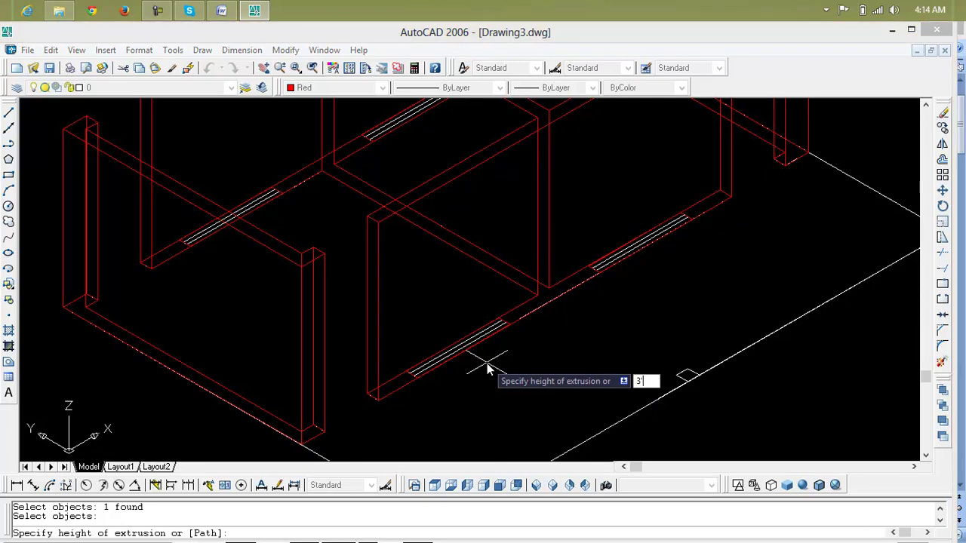
key("Return")
key("Return")
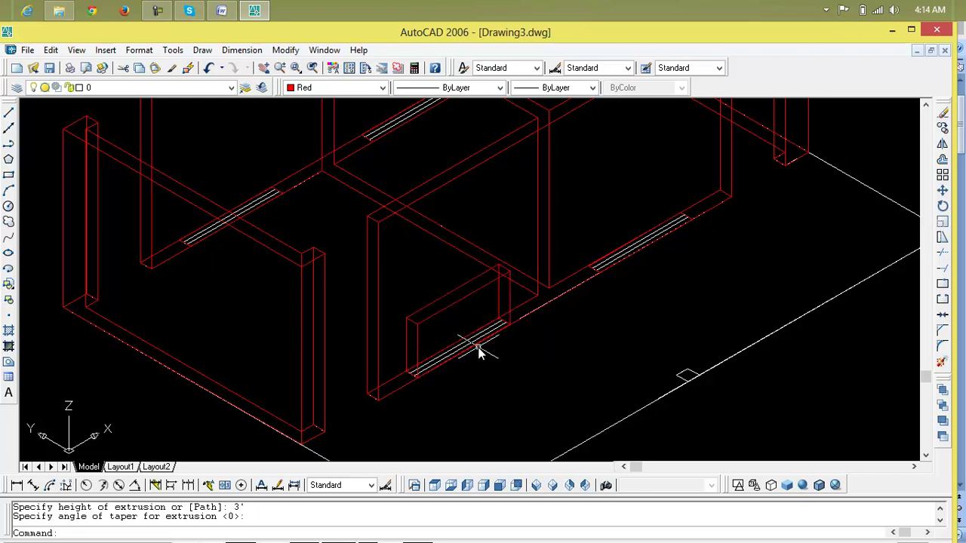
scroll(479, 351, "up", 2)
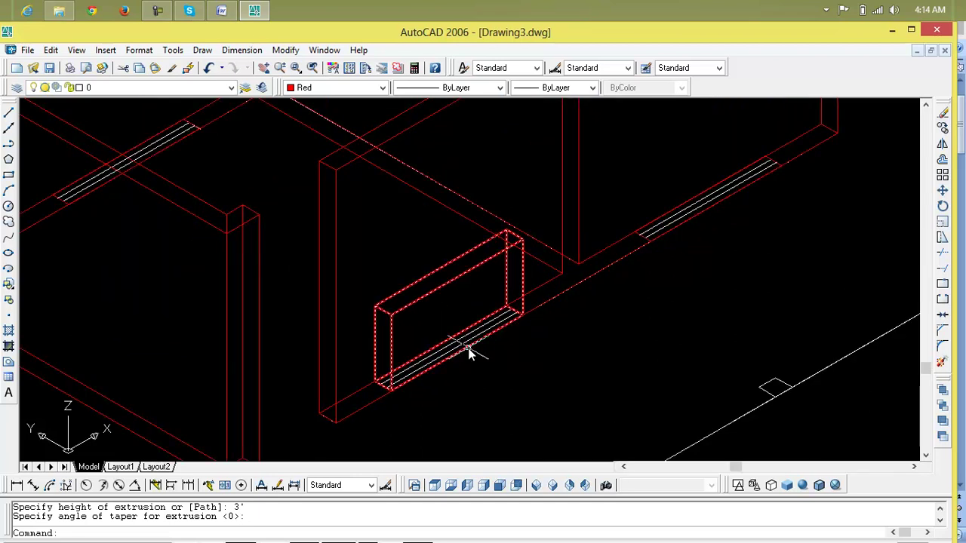
scroll(467, 348, "down", 2)
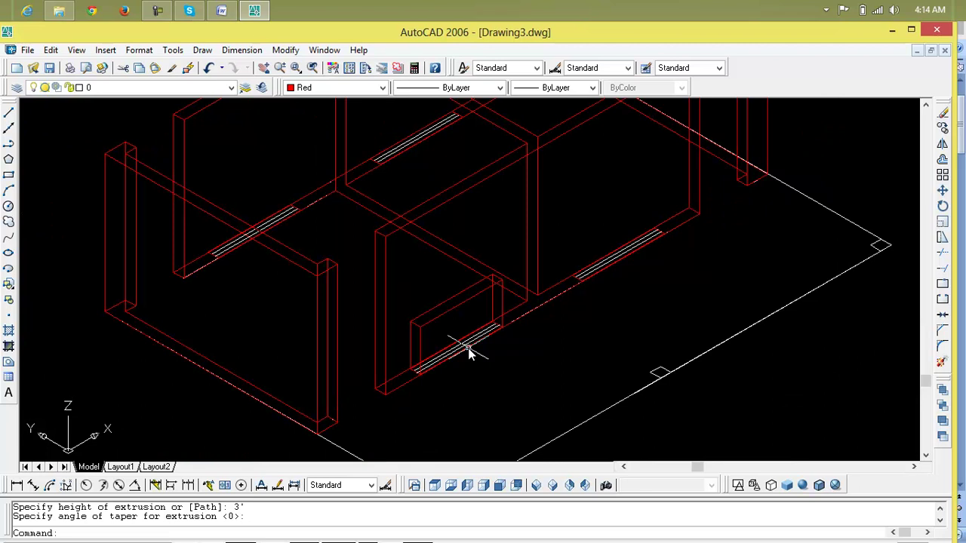
key("Escape")
key("Escape")
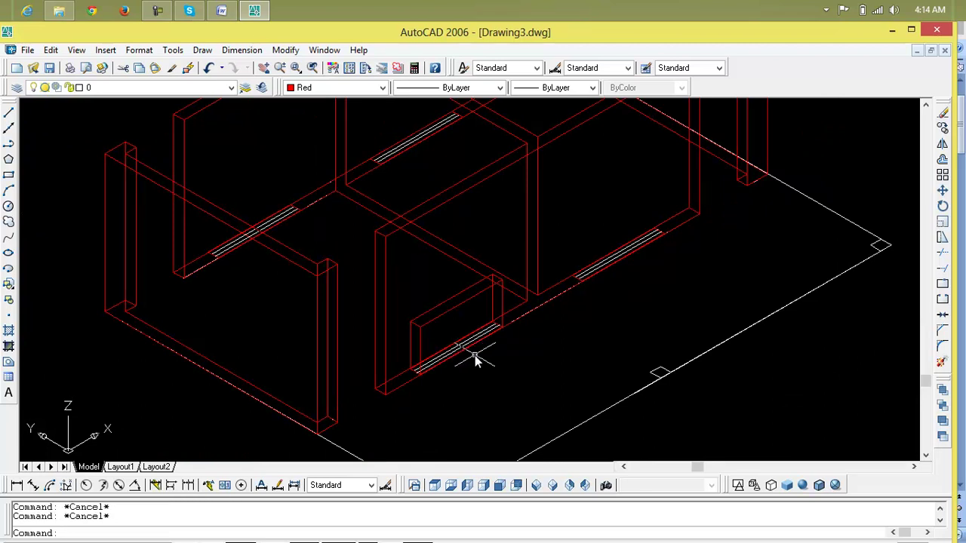
type("m")
key("Return")
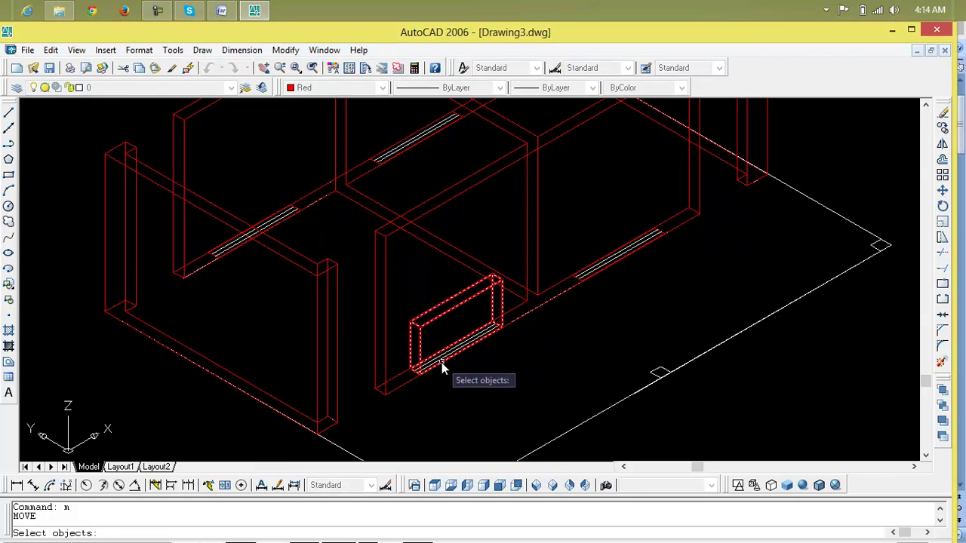
left_click(445, 368)
key("Return")
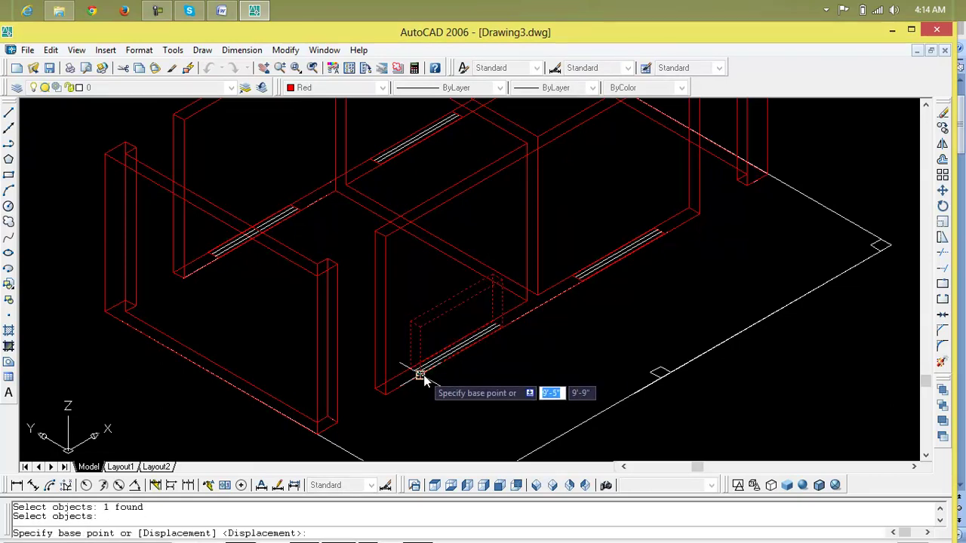
scroll(424, 381, "up", 3)
left_click(409, 379)
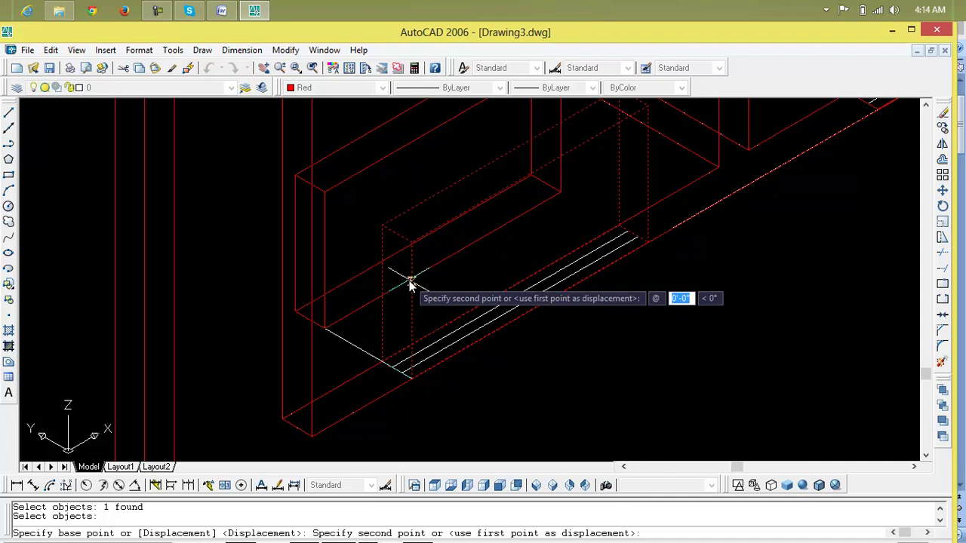
type("0")
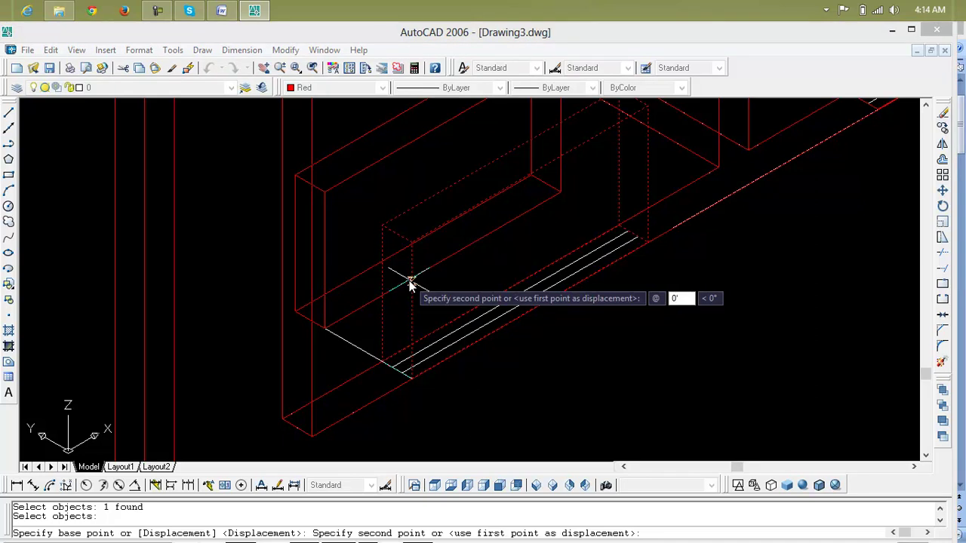
key("Return")
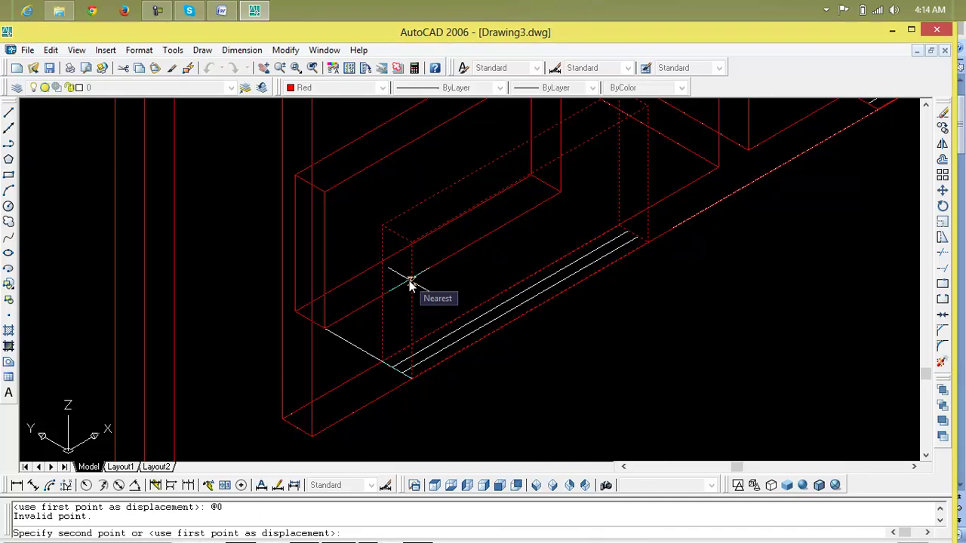
type("0")
key("Return")
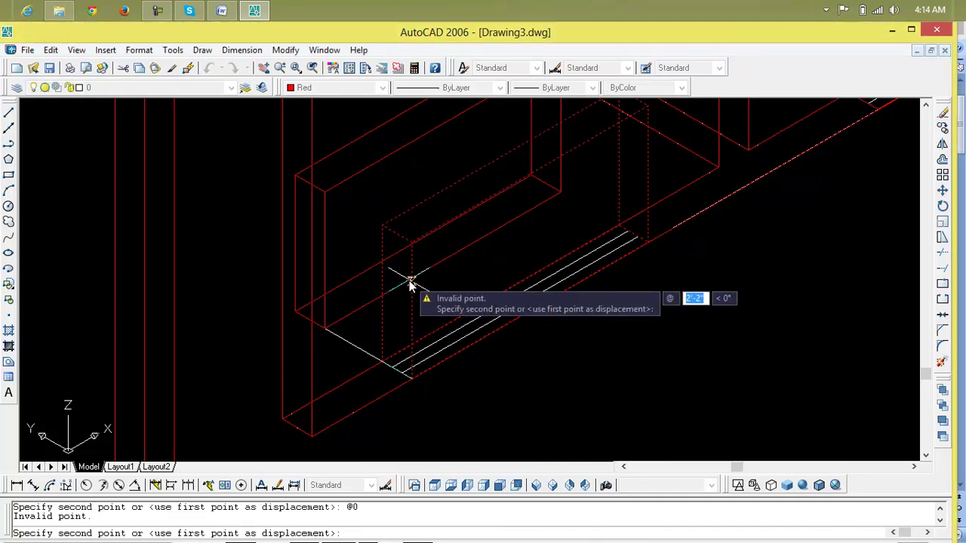
type("3")
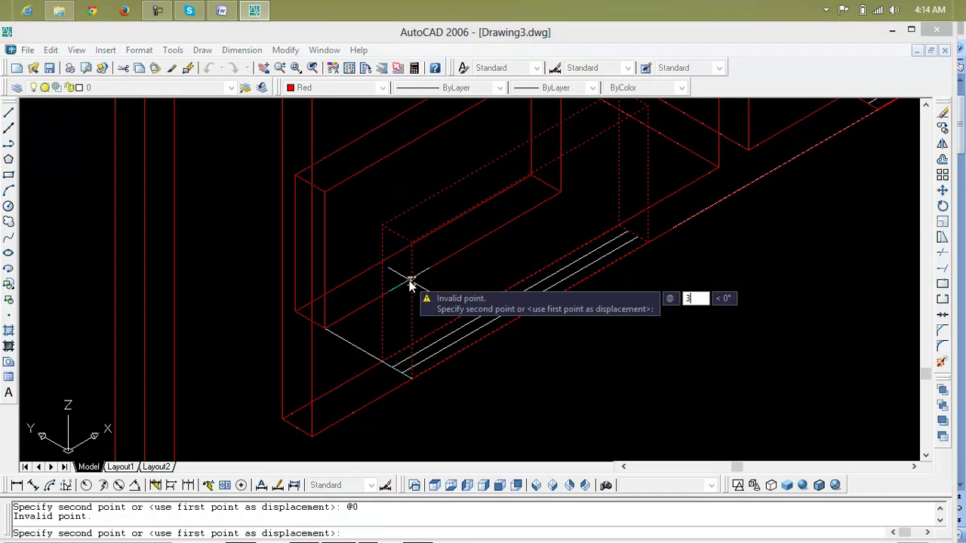
type("'")
key("Return")
key("Escape")
key("Escape")
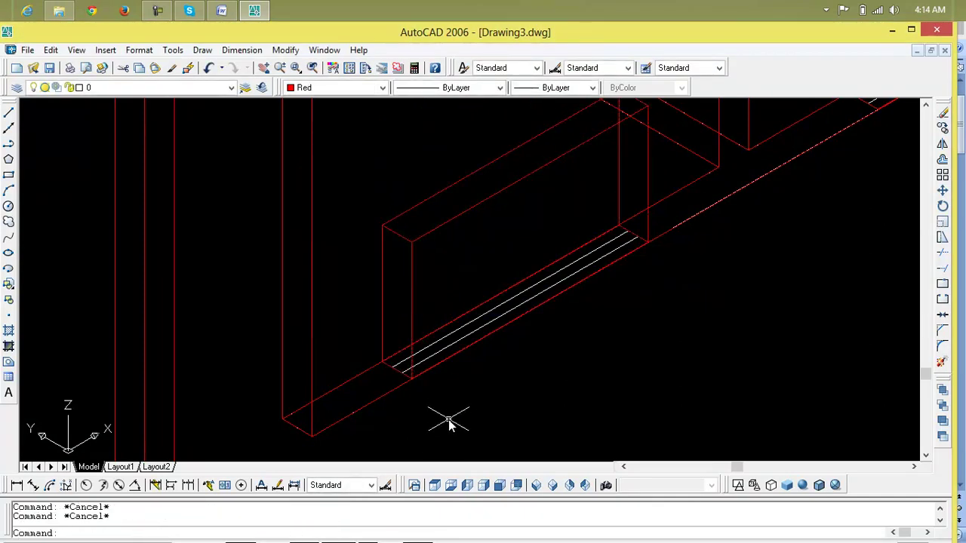
Move the front wall's left window block from its lower front corner by a relative displacement of 0,0,3'
type("m")
key("Return")
left_click(420, 373)
left_click(420, 373)
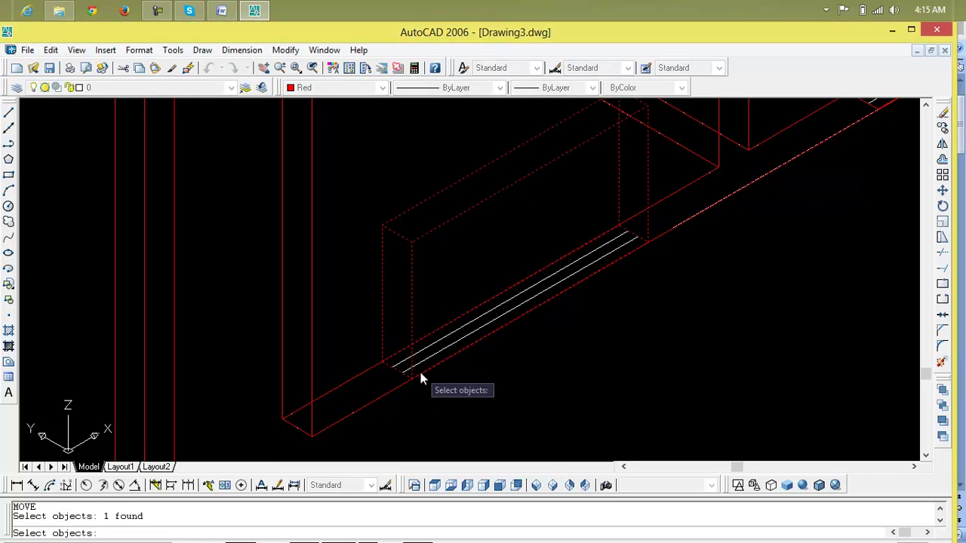
key("Return")
left_click(414, 379)
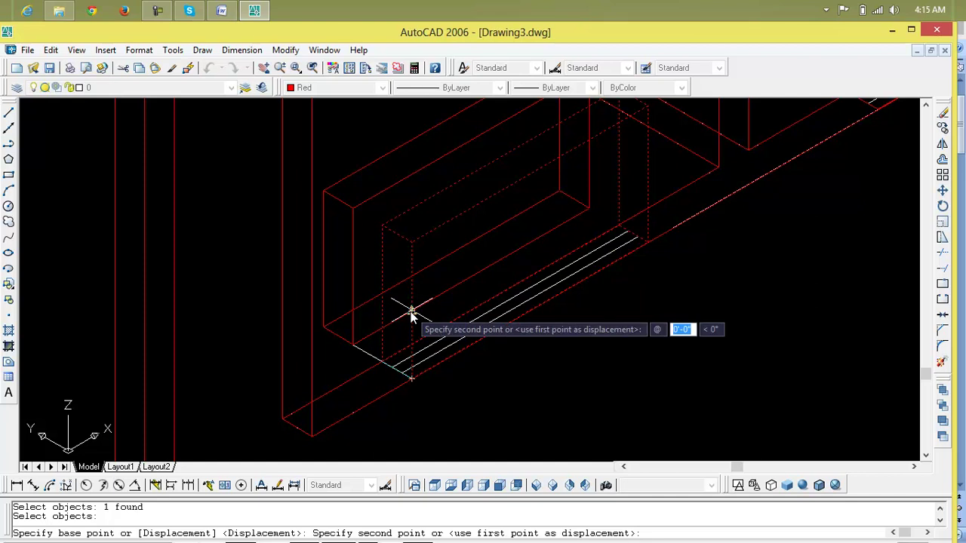
type("0,")
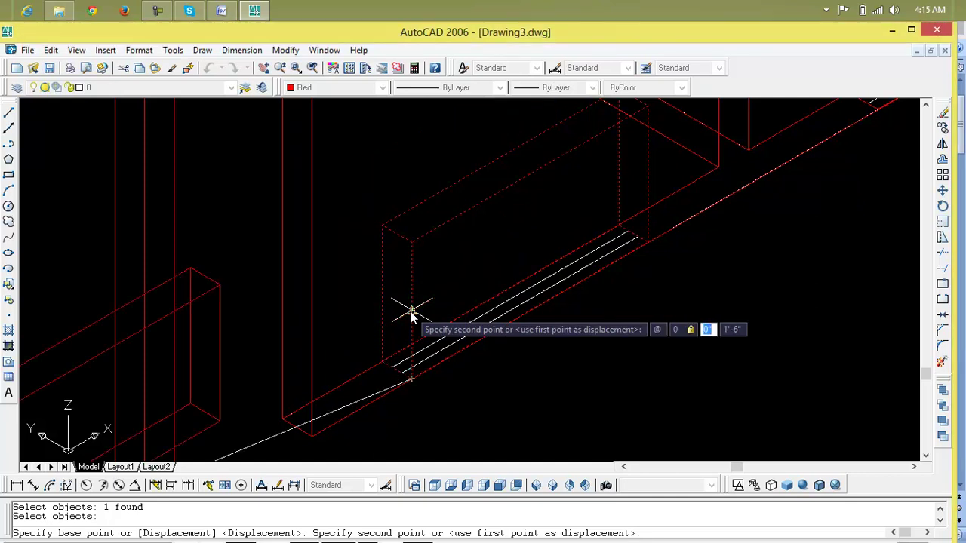
type("0,")
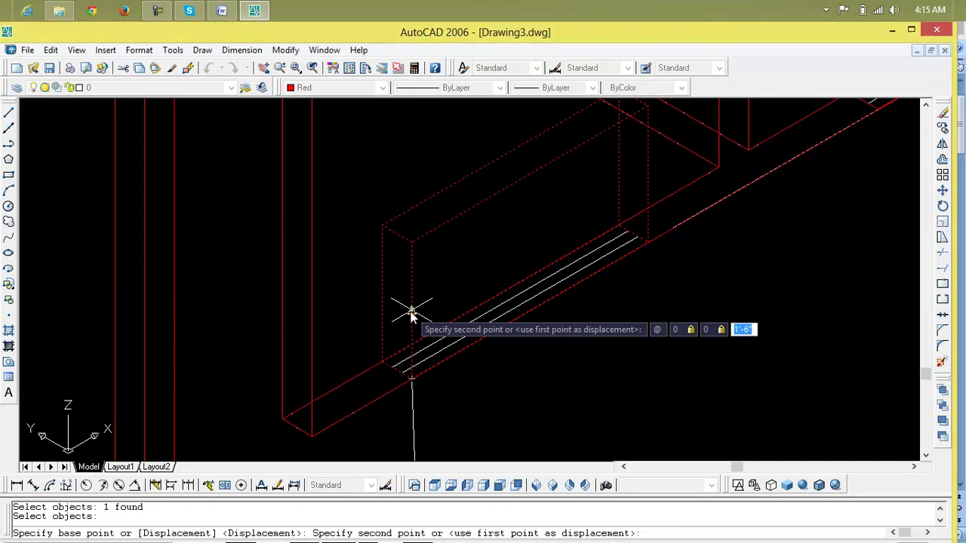
type("3")
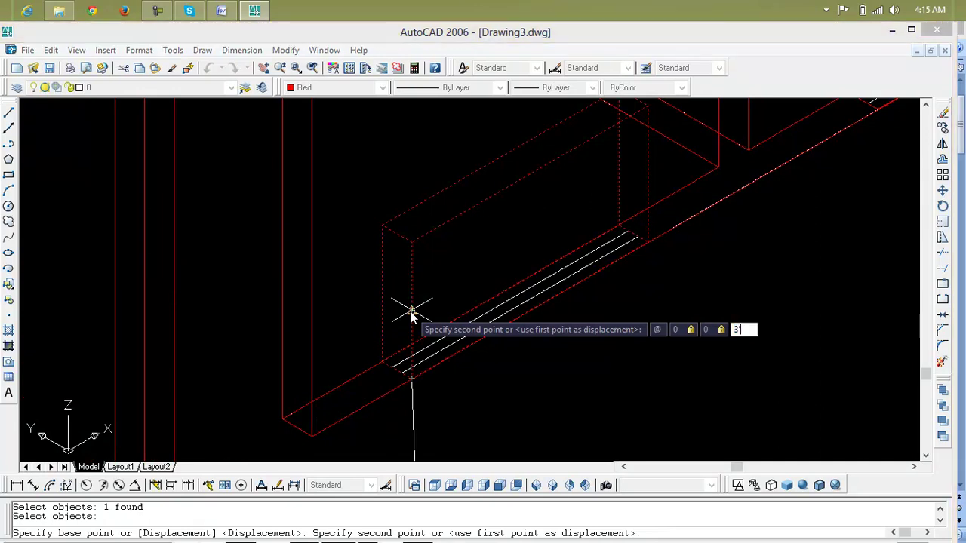
key("Return")
scroll(410, 316, "down", 4)
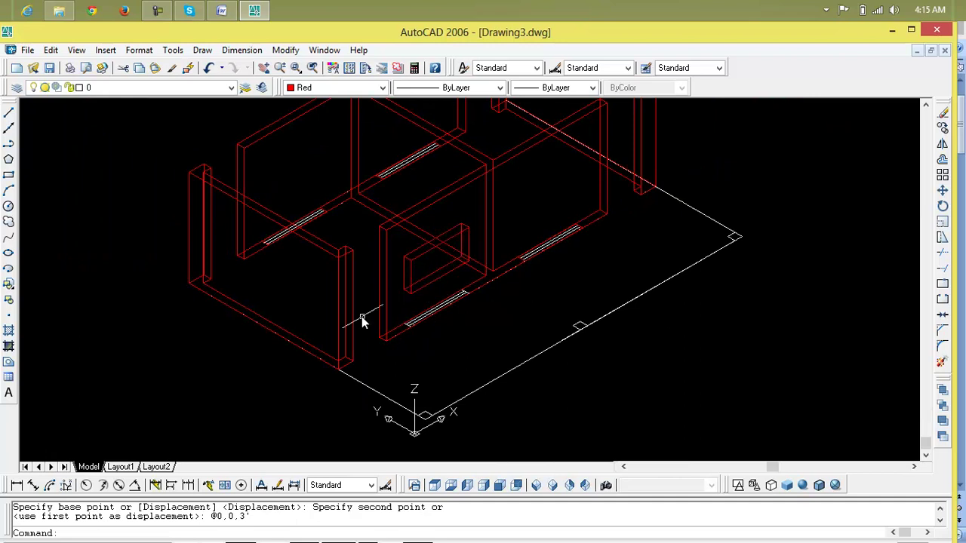
scroll(369, 302, "up", 3)
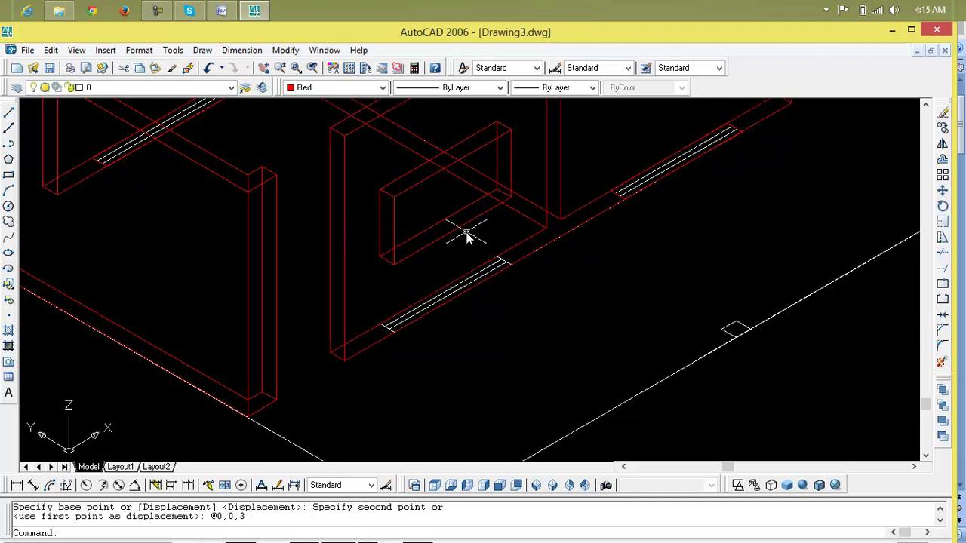
Shade the model with the SHADE command and focus on the window block in the front wall
scroll(468, 236, "down", 3)
middle_click_drag(468, 241, 459, 274)
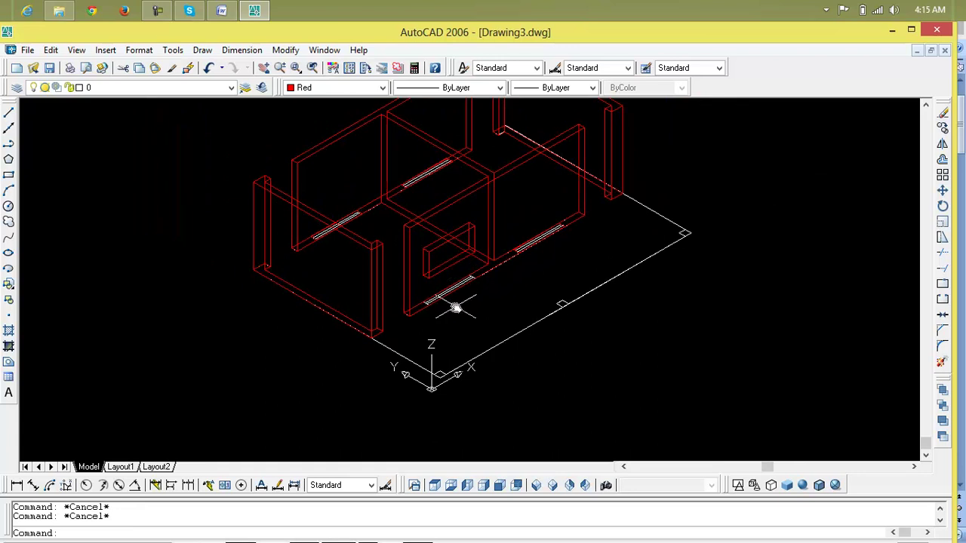
type("shad")
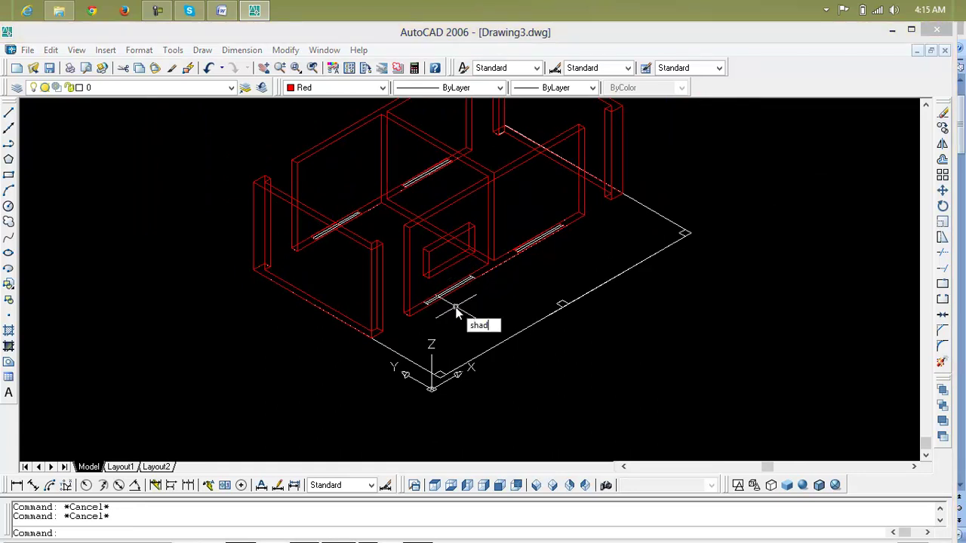
type("e")
key("Return")
scroll(458, 309, "up", 5)
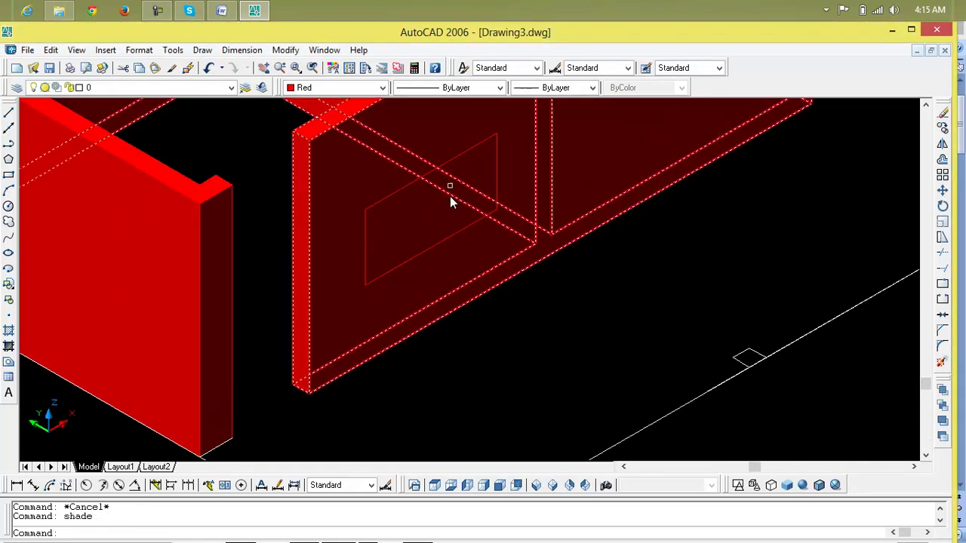
Subtract the raised window block from the front wall solid to cut the left window opening
key("Escape")
type("s")
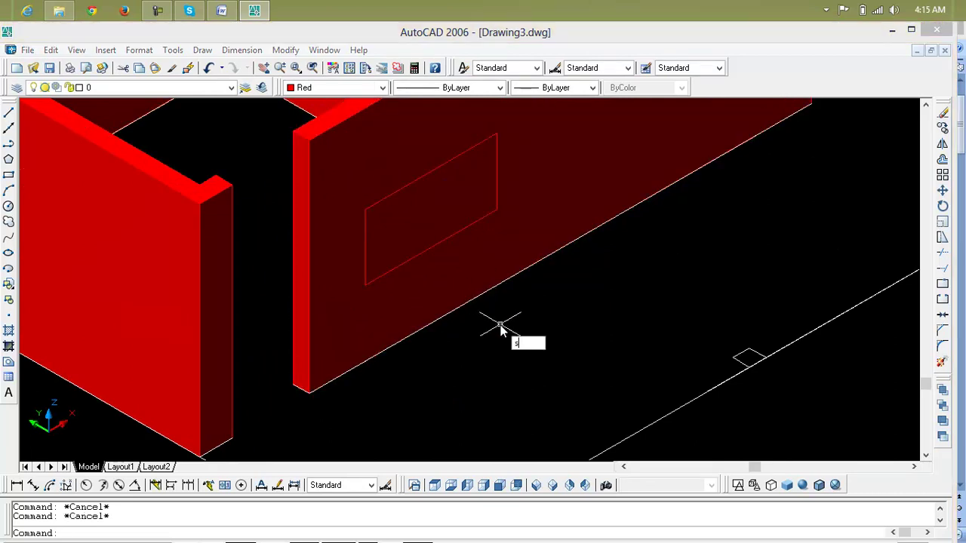
type("u")
key("Return")
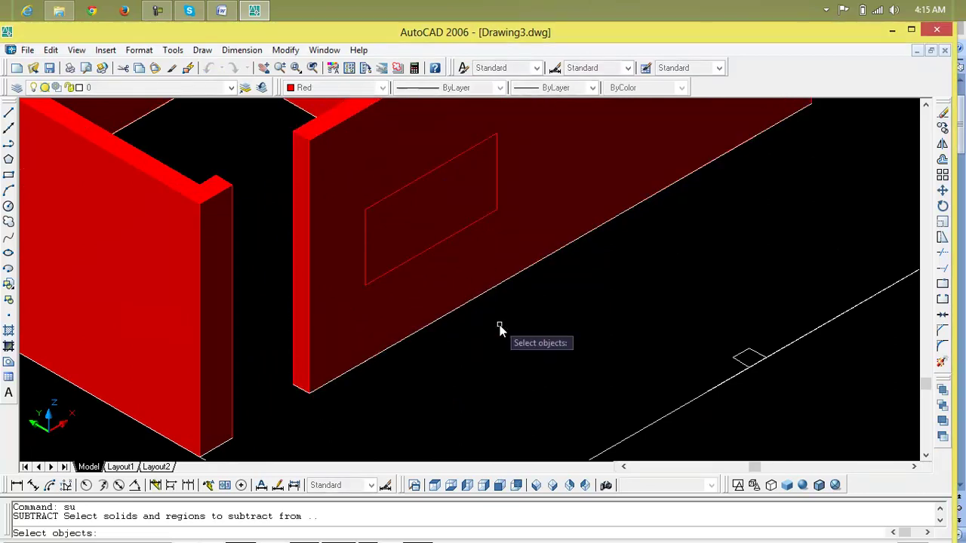
left_click(467, 304)
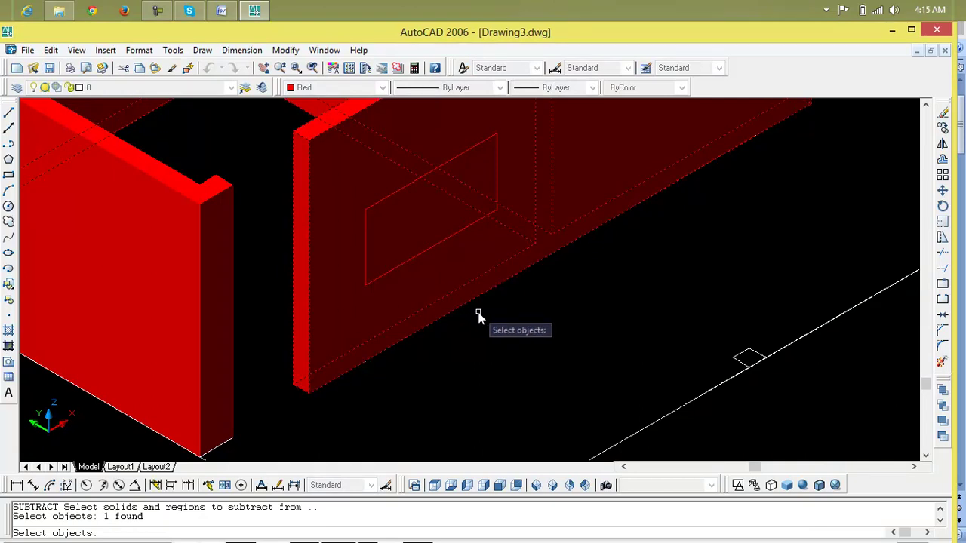
key("Return")
left_click(431, 248)
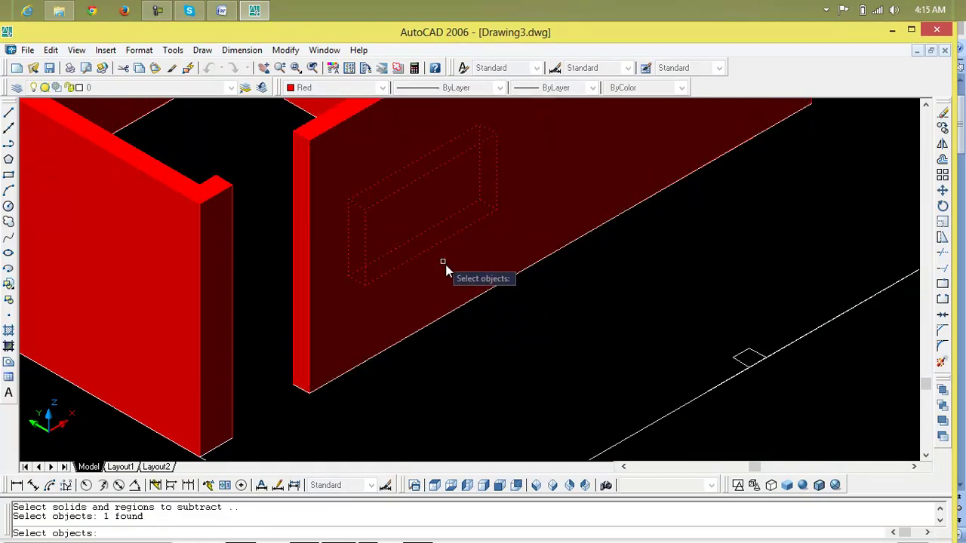
right_click(511, 322)
scroll(442, 246, "down", 4)
scroll(438, 241, "up", 3)
scroll(439, 241, "up", 2)
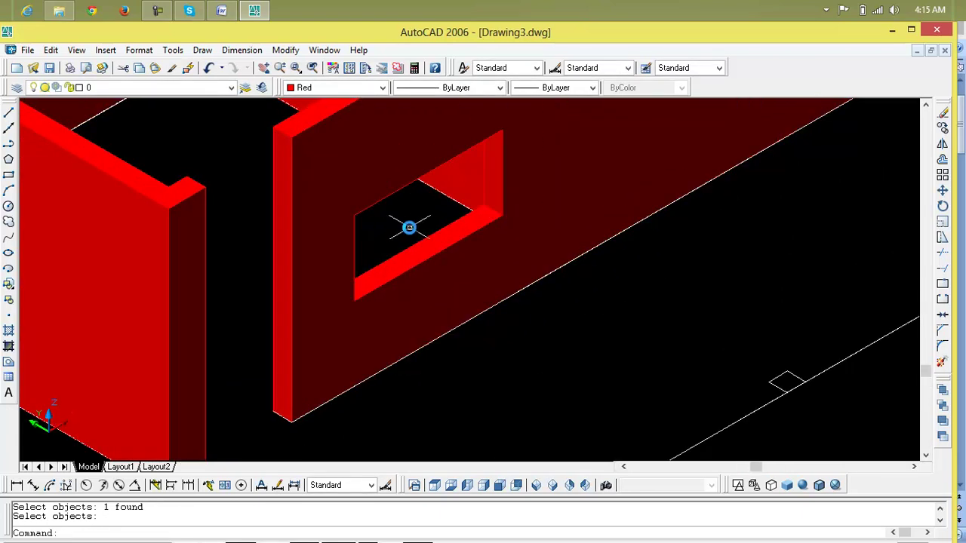
Examine the left window opening cut through the front wall, close up and within the whole shaded model
scroll(408, 227, "down", 3)
scroll(409, 227, "down", 2)
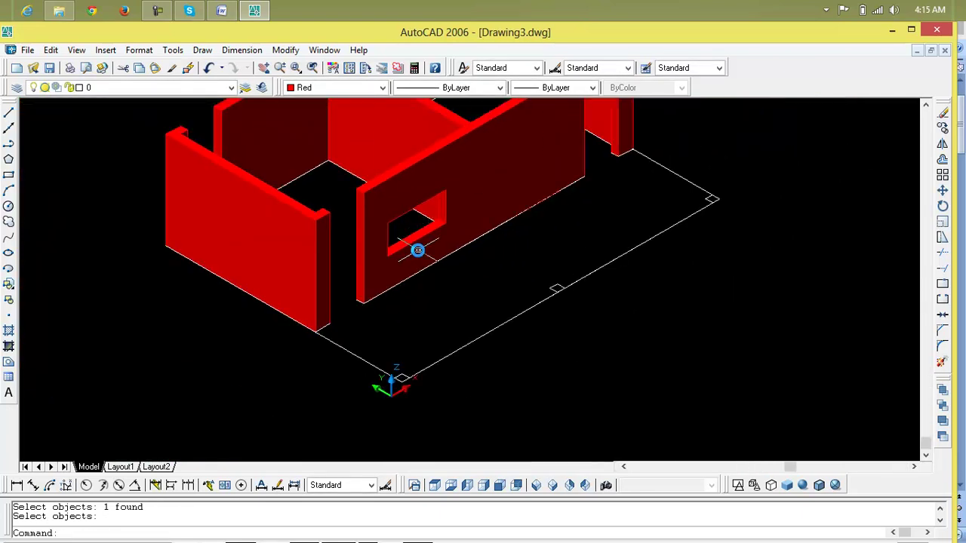
scroll(410, 176, "up", 4)
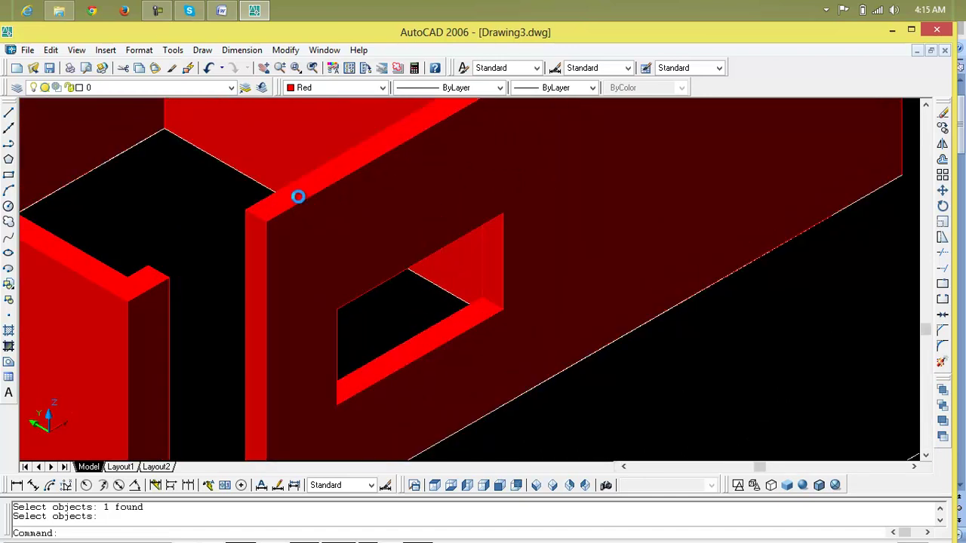
scroll(346, 290, "down", 5)
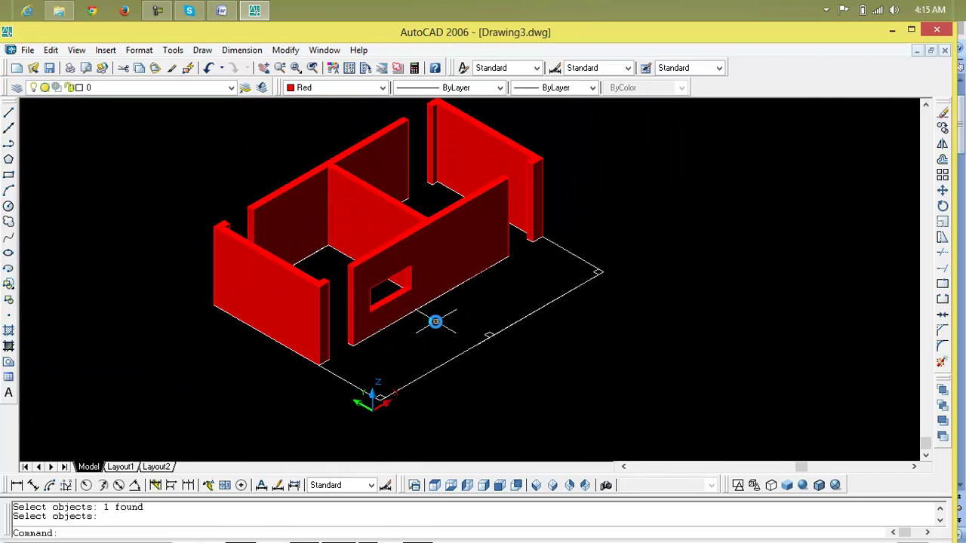
scroll(446, 300, "down", 3)
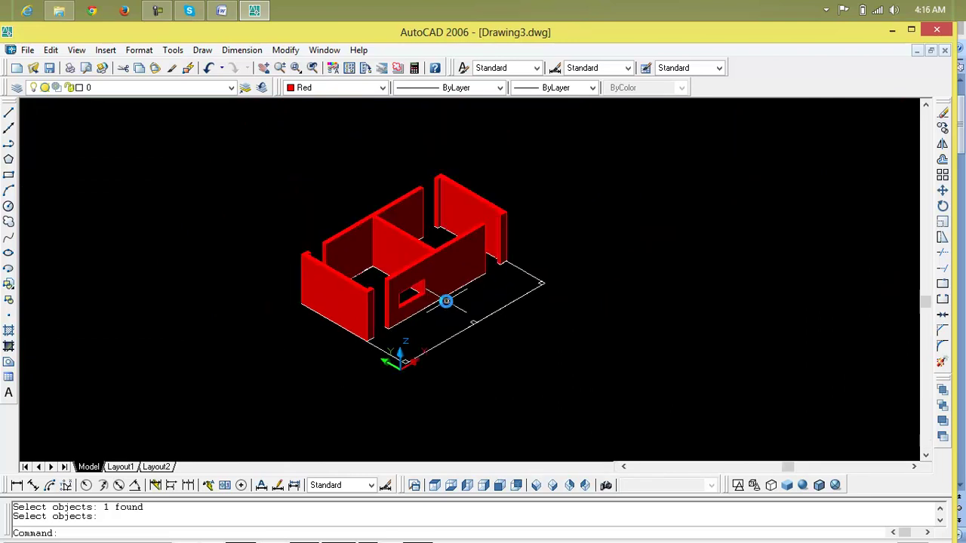
middle_click_drag(445, 300, 408, 289)
scroll(392, 282, "up", 5)
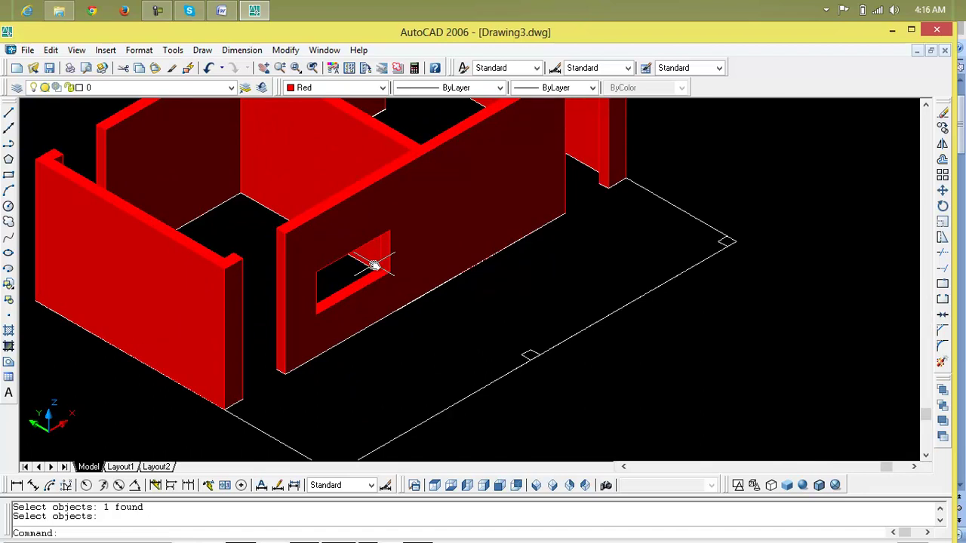
scroll(383, 272, "down", 3)
scroll(377, 287, "up", 1)
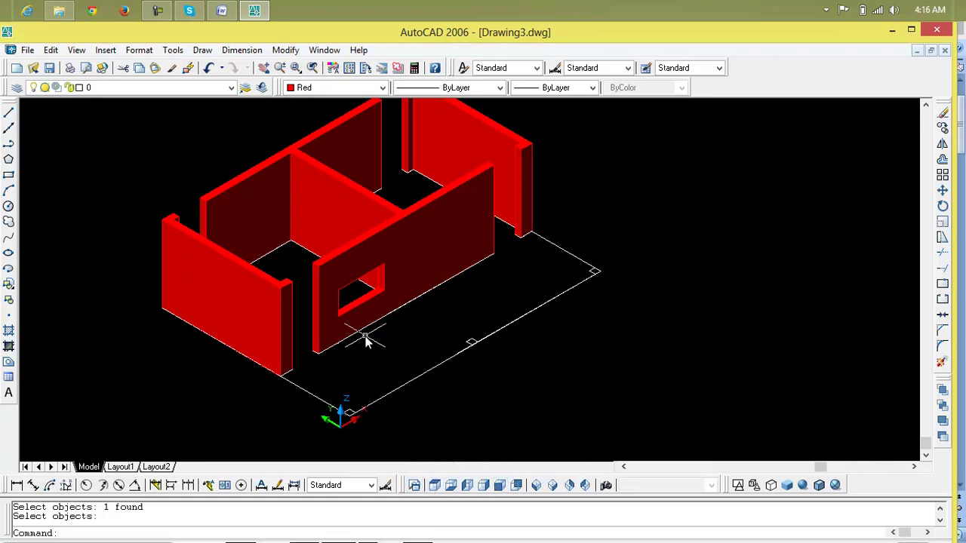
Undo the window subtraction, the shading and the upward move of the front wall's left window block
key("ctrl+z")
key("ctrl+z")
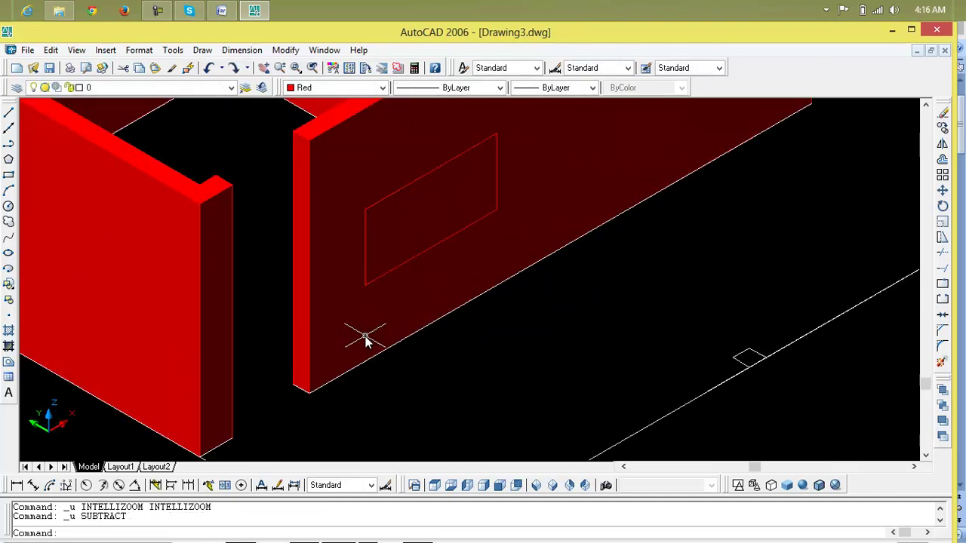
key("ctrl+z")
key("ctrl+z")
key("ctrl+z")
key("ctrl+z")
scroll(473, 335, "down", 2)
scroll(473, 335, "down", 3)
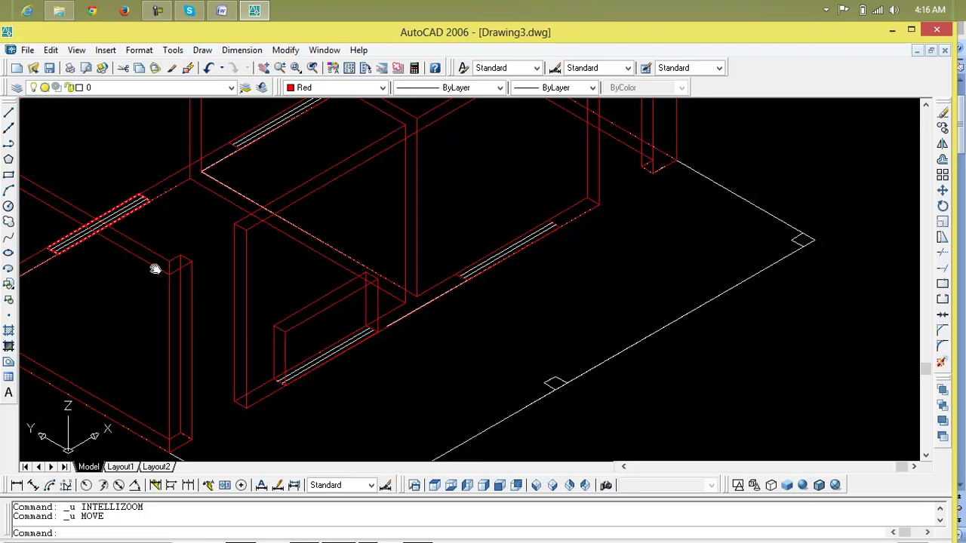
key("Escape")
key("Escape")
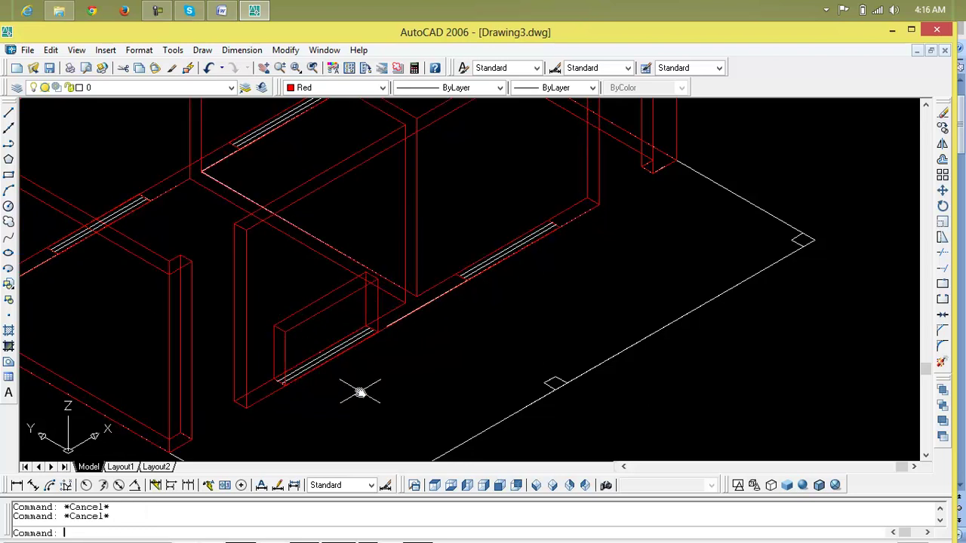
Copy the front wall's left window block from its lower front corner to the matching corner of the front wall's right window
type("cp")
key("Return")
left_click(330, 361)
key("Return")
scroll(368, 360, "up", 3)
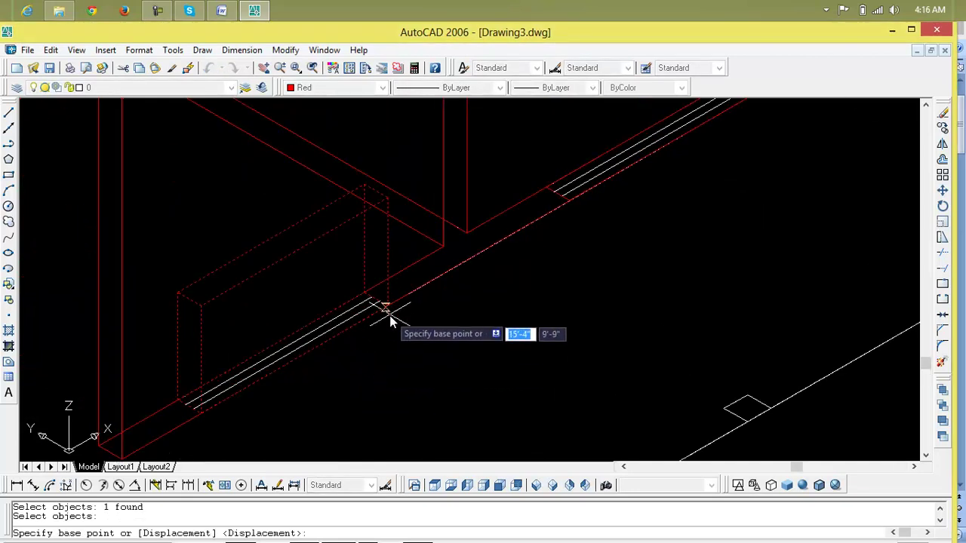
left_click(417, 312)
scroll(377, 379, "down", 3)
scroll(567, 282, "up", 4)
scroll(470, 304, "up", 5)
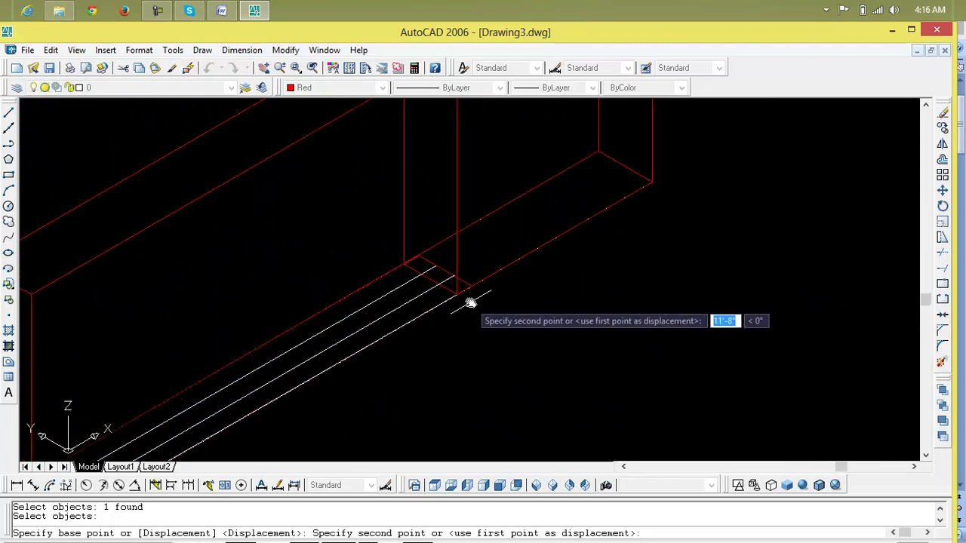
left_click(470, 273)
Place another copy of the window block at the matching corner of the back wall's right window
scroll(459, 280, "down", 3)
scroll(560, 390, "up", 3)
scroll(317, 284, "up", 2)
middle_click_drag(193, 217, 474, 315)
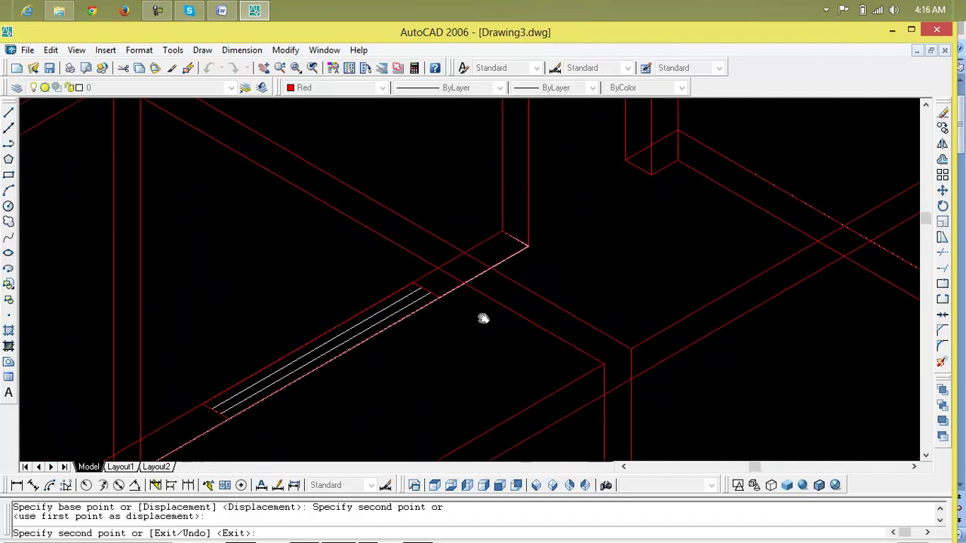
left_click(439, 300)
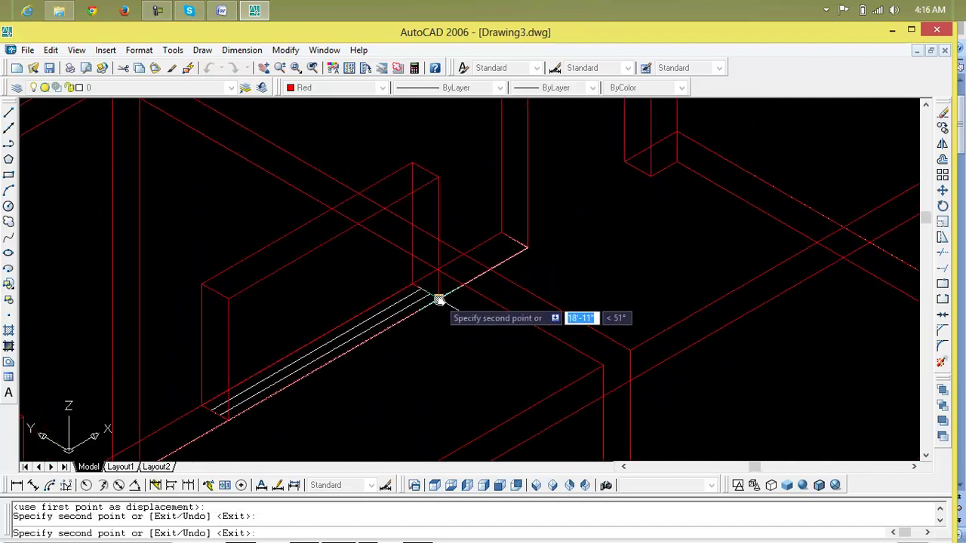
Place the last copy of the window block on the back wall's left window and end the copying
scroll(450, 333, "down", 4)
scroll(482, 377, "up", 6)
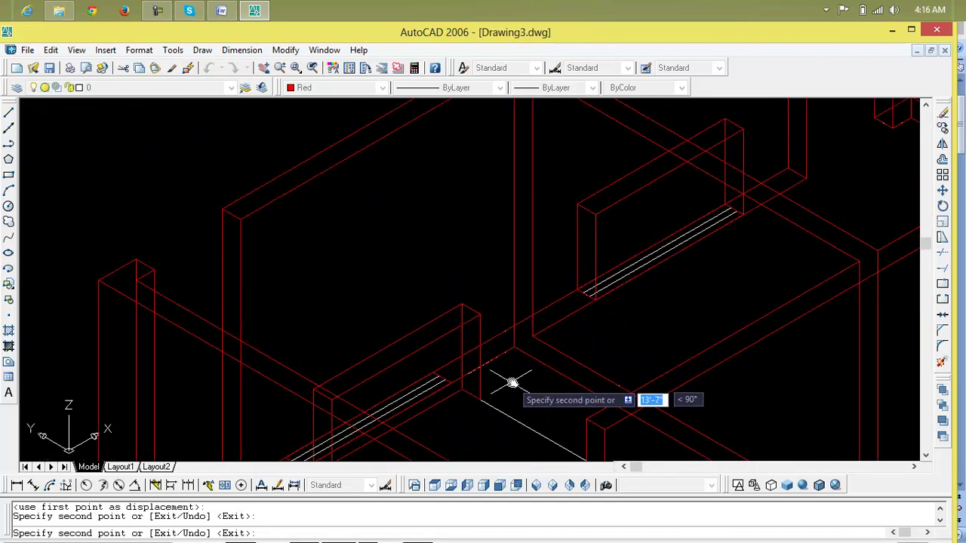
scroll(415, 284, "up", 4)
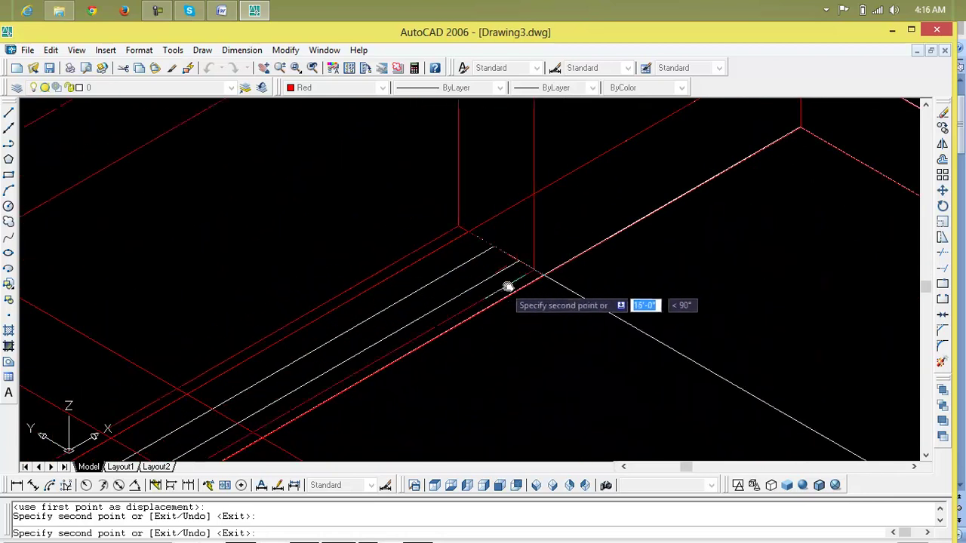
left_click(542, 279)
scroll(544, 283, "down", 2)
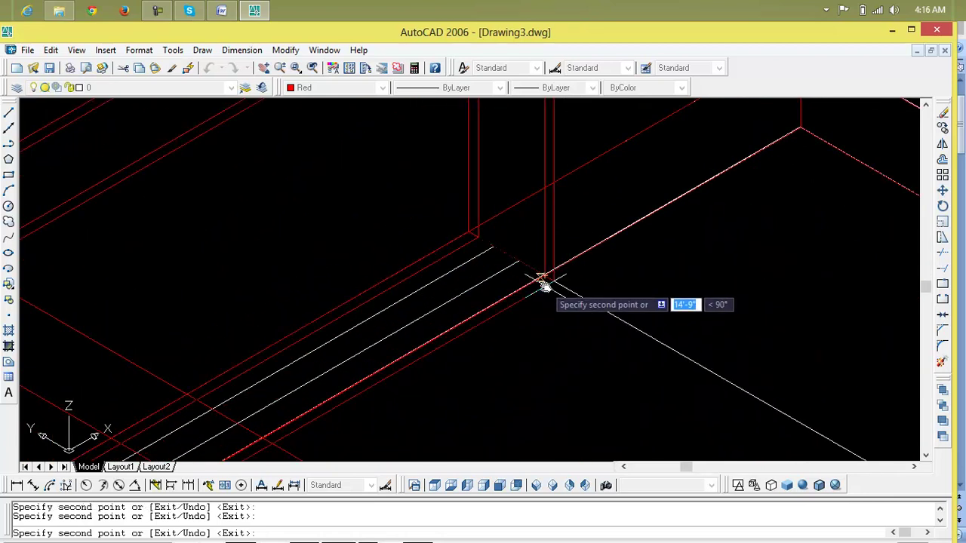
key("Escape")
scroll(547, 292, "down", 3)
scroll(547, 293, "down", 5)
middle_click_drag(550, 295, 400, 297)
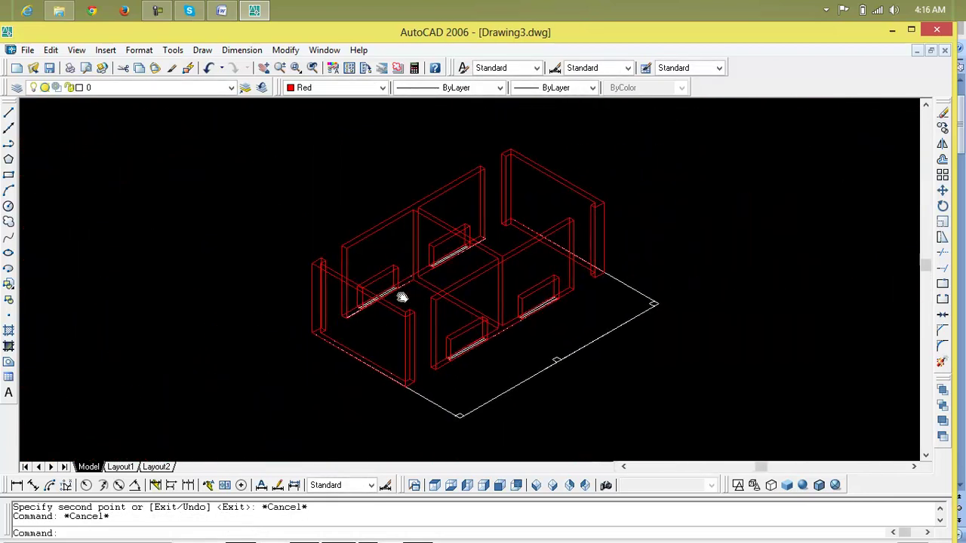
key("Escape")
type("m")
key("Return")
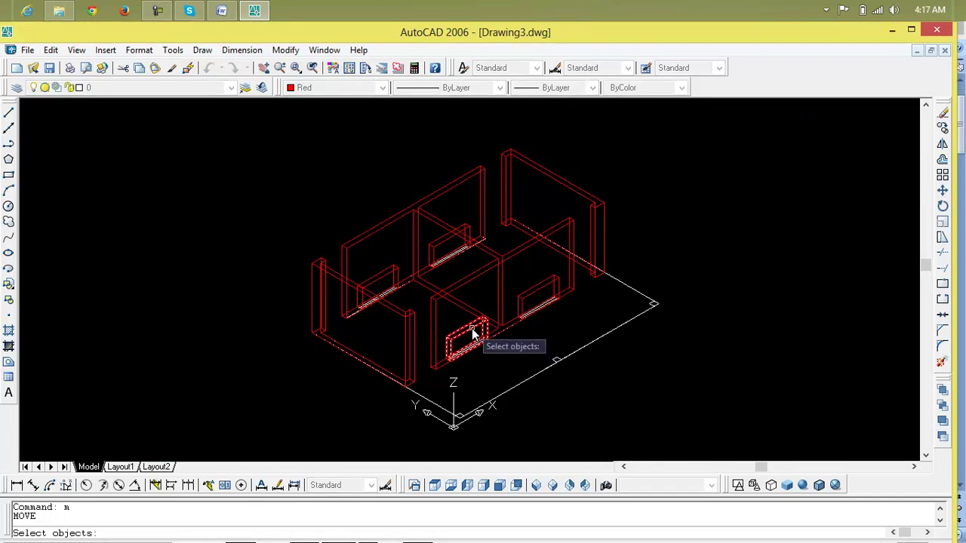
left_click(473, 330)
left_click(528, 303)
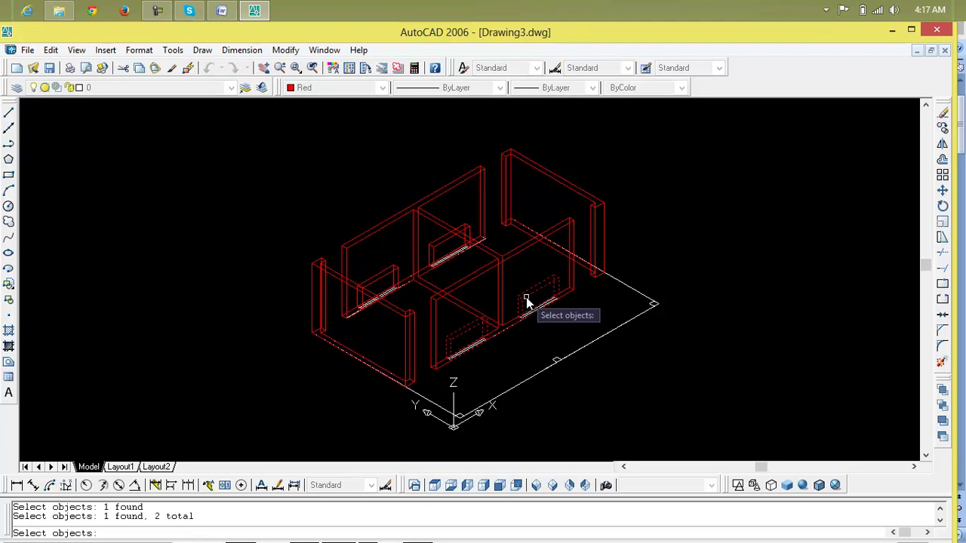
left_click(443, 249)
left_click(397, 287)
scroll(460, 313, "down", 2)
scroll(445, 318, "up", 5)
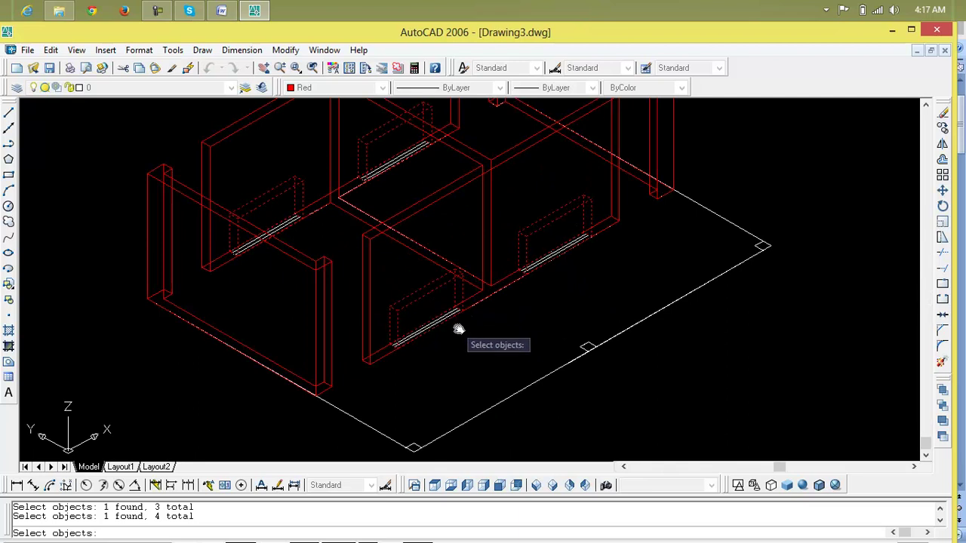
key("Return")
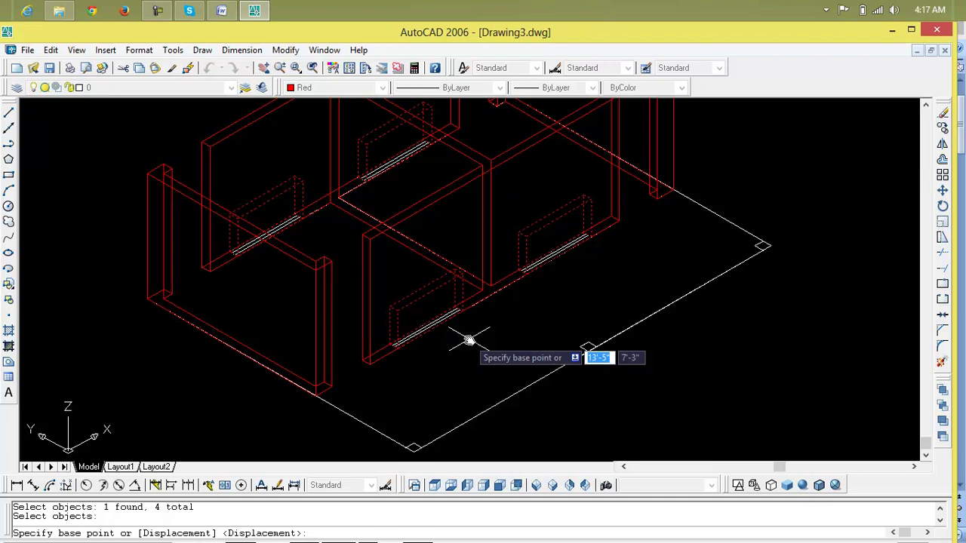
type("0")
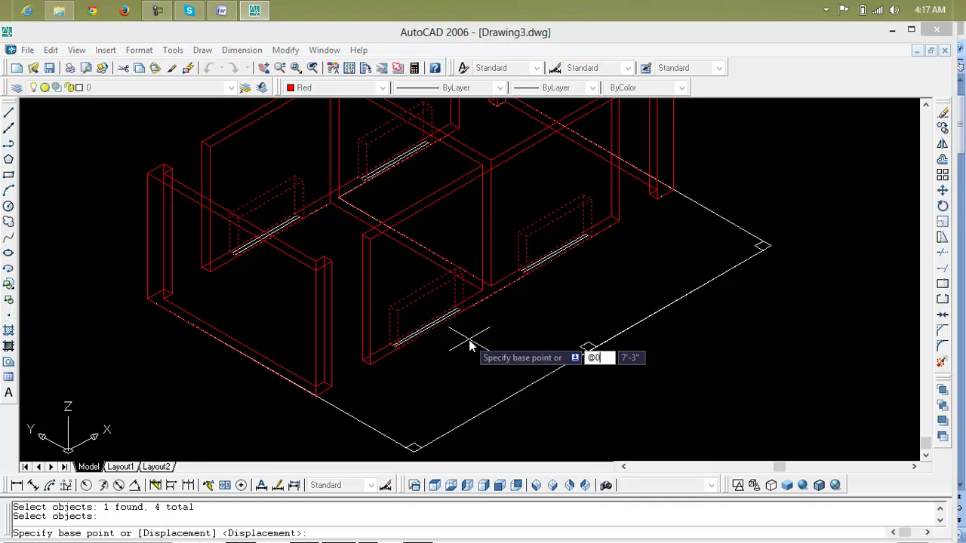
key("Tab")
type("0")
key("Tab")
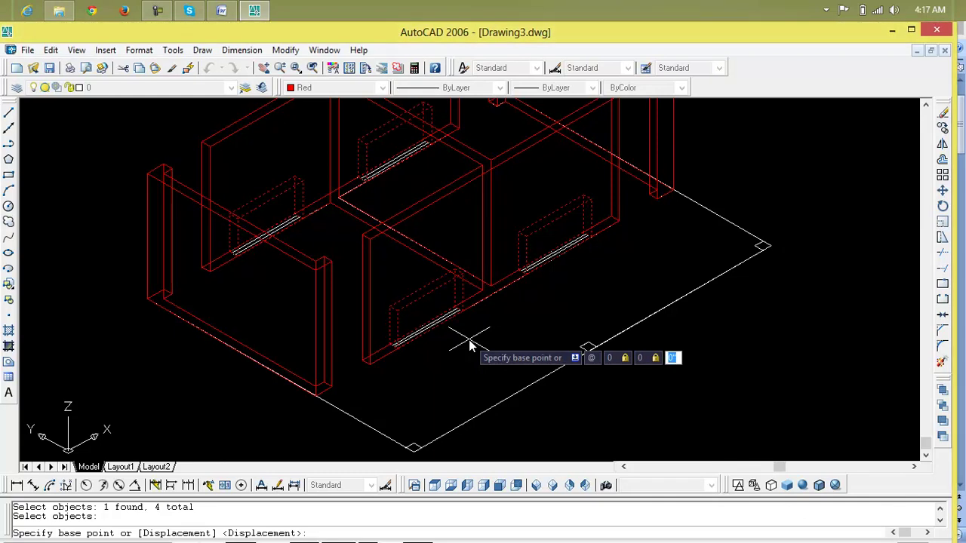
type("3")
key("Return")
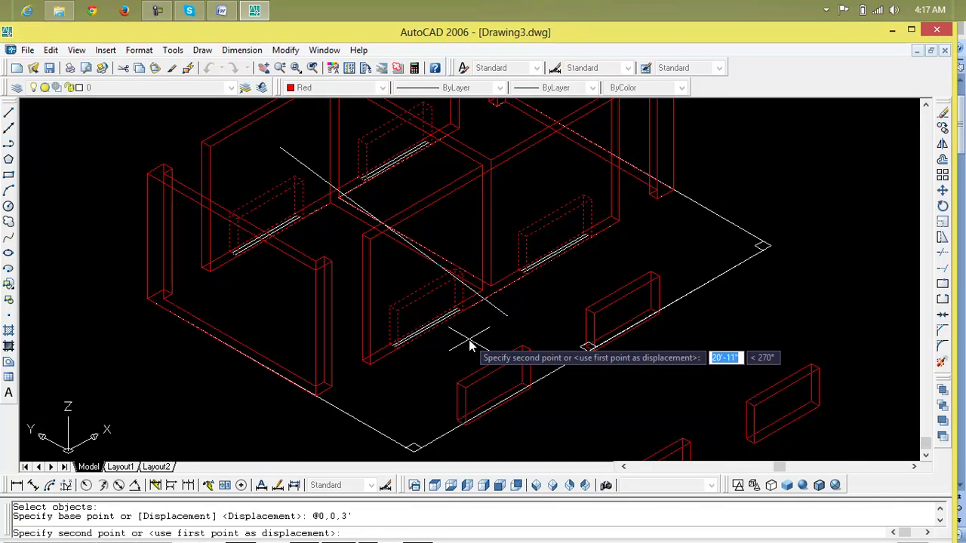
key("Escape")
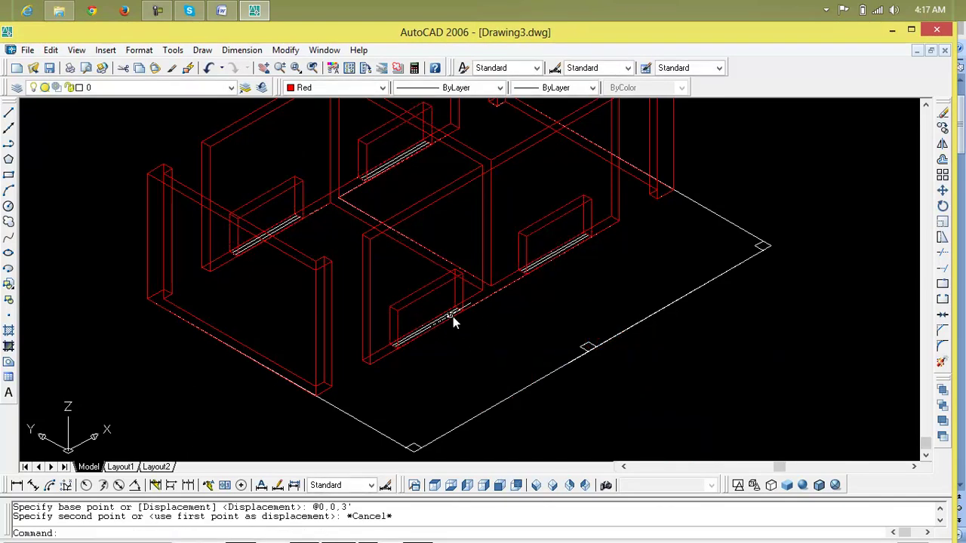
key("Escape")
key("Escape")
Move all four window blocks from the front left block's lower front corner by a relative displacement of @0,0,3'
type("m")
key("Return")
left_click(443, 285)
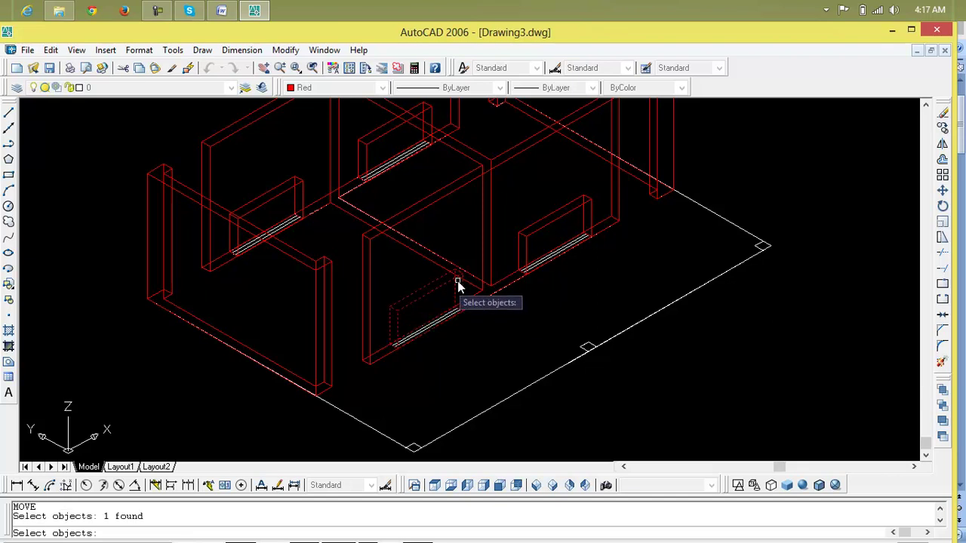
left_click(533, 241)
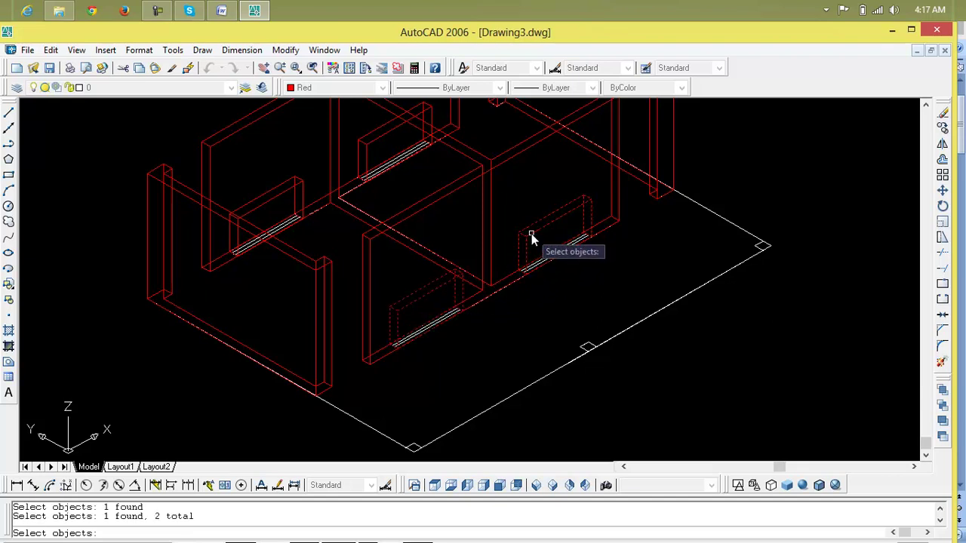
left_click(381, 133)
left_click(384, 137)
left_click(295, 192)
left_click(296, 192)
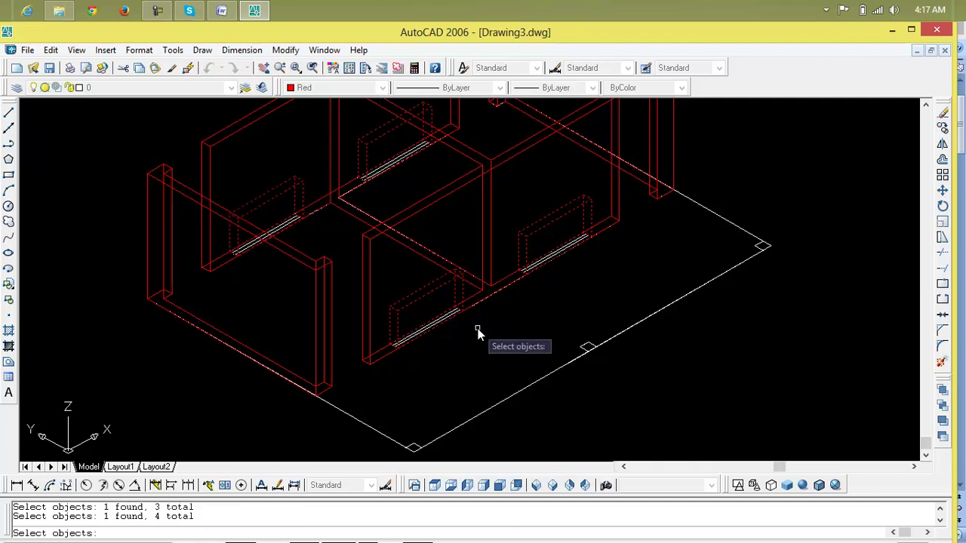
key("Return")
scroll(400, 348, "up", 5)
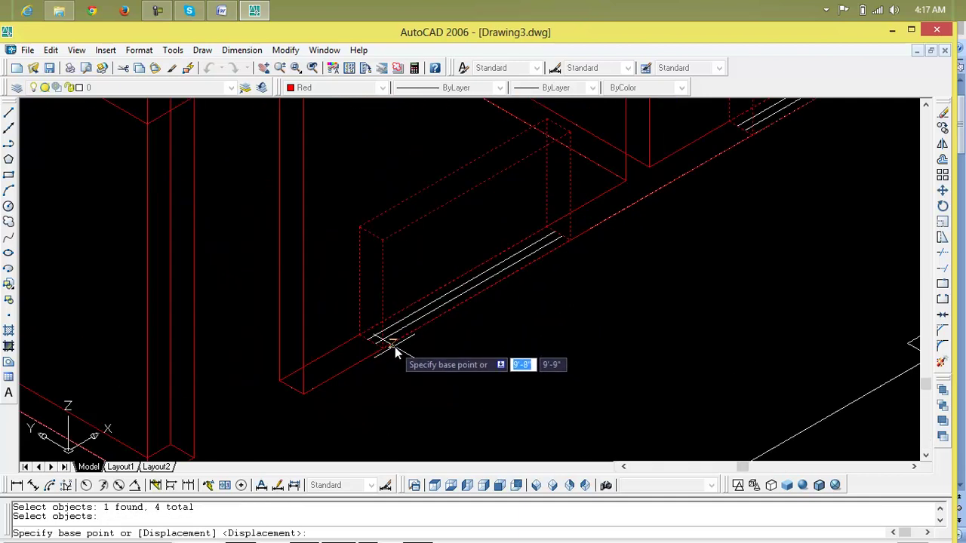
left_click(384, 347)
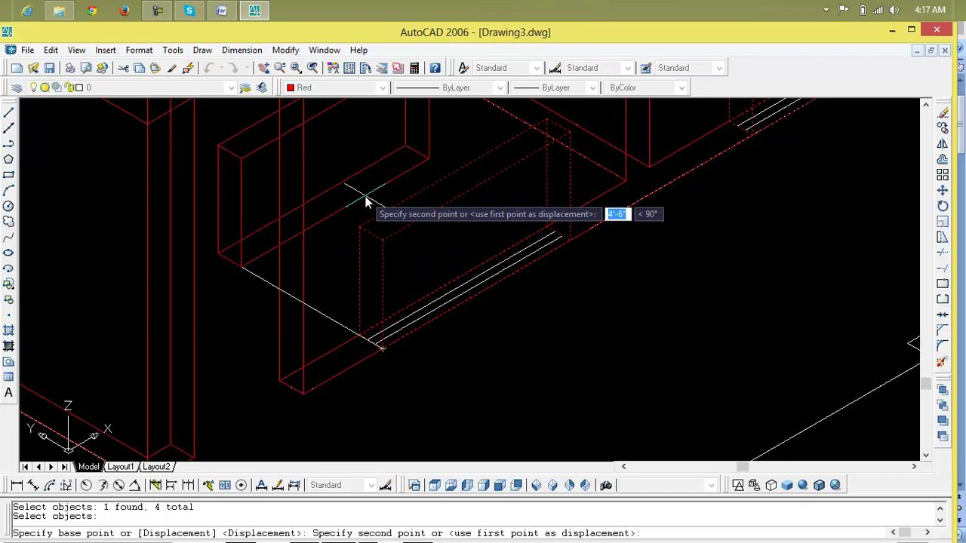
type("@0,0,3'")
key("Return")
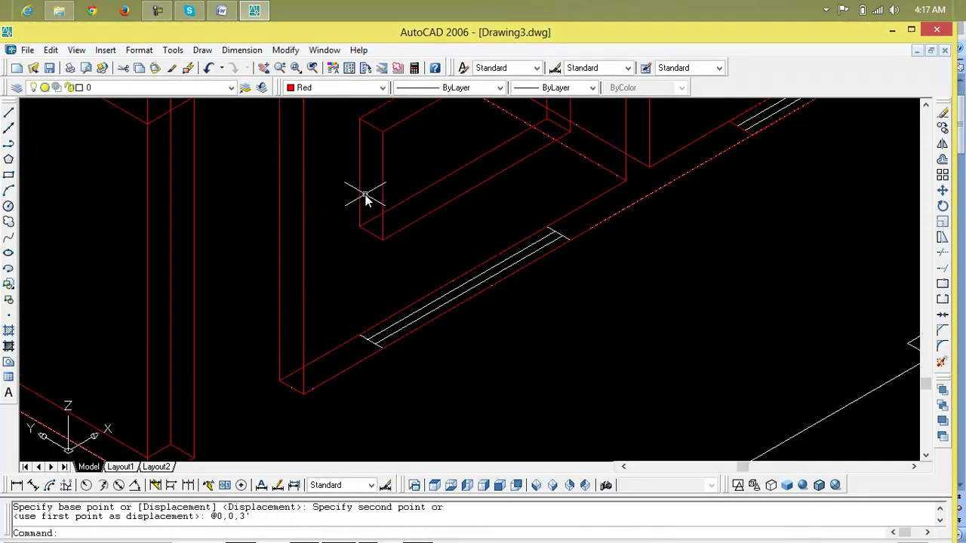
scroll(364, 199, "down", 6)
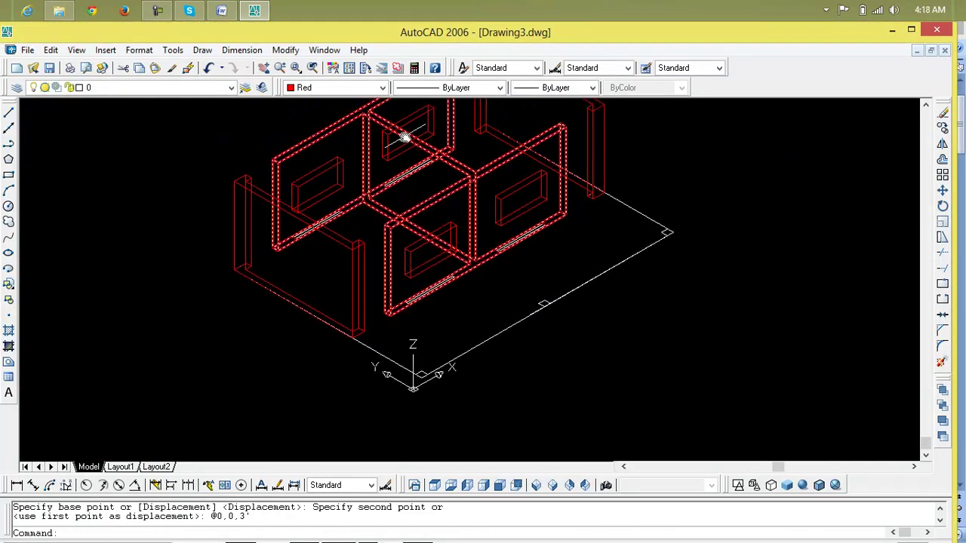
key("Escape")
key("Escape")
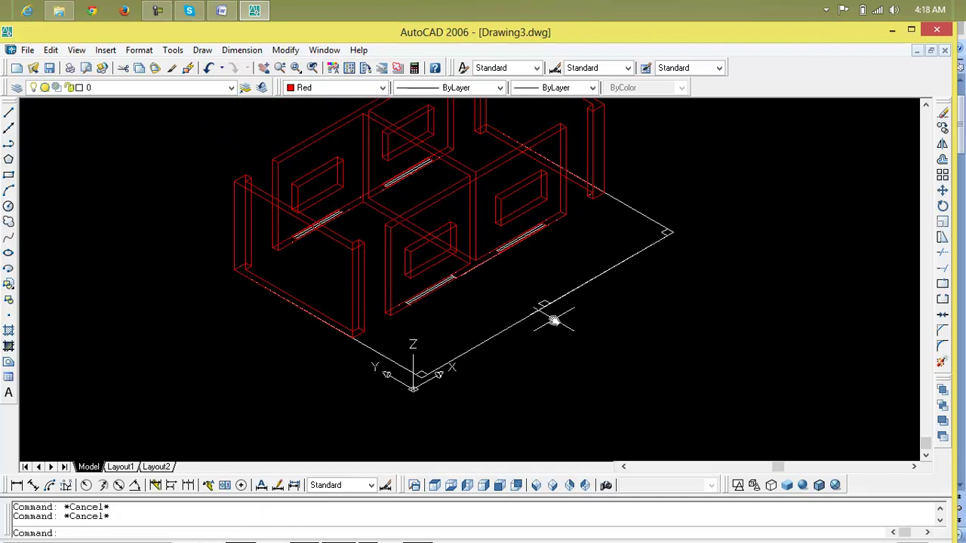
type("s")
key("Return")
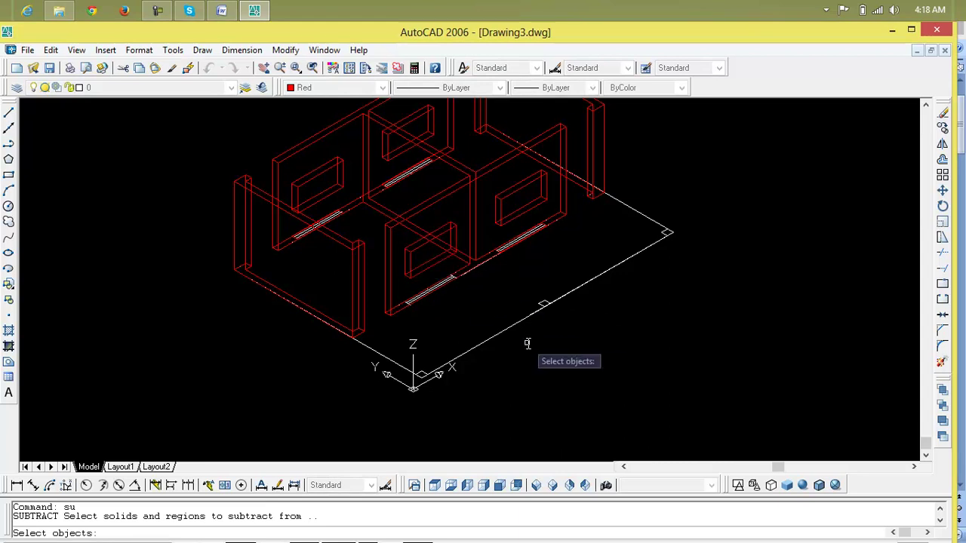
key("Escape")
key("Escape")
Shade the model so the walls display as solid faces instead of wireframe
type("sha")
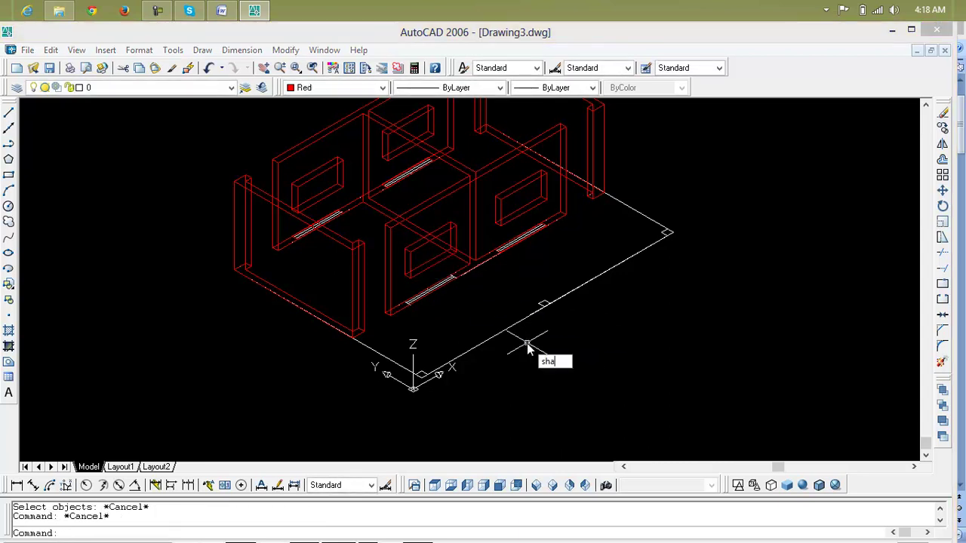
type("de")
key("Return")
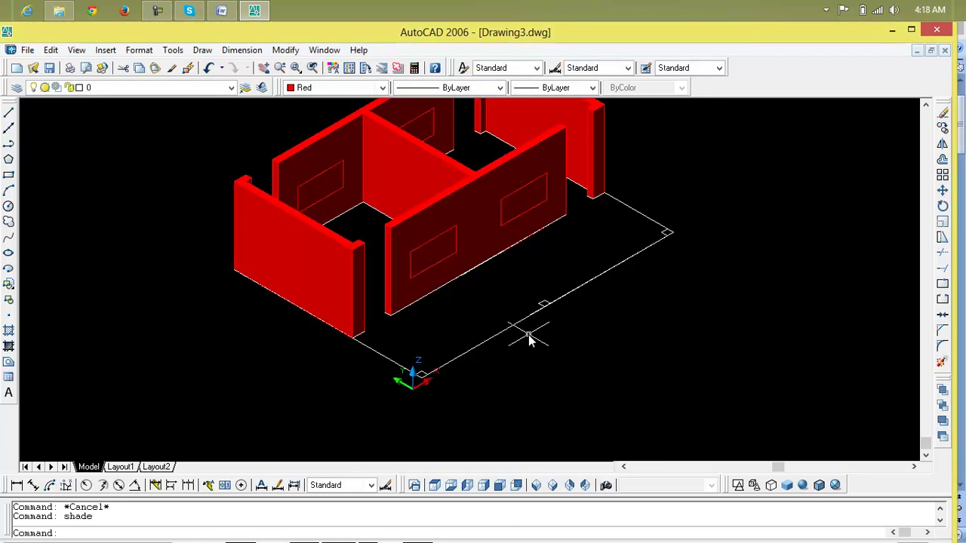
scroll(461, 213, "up", 2)
scroll(457, 215, "down", 2)
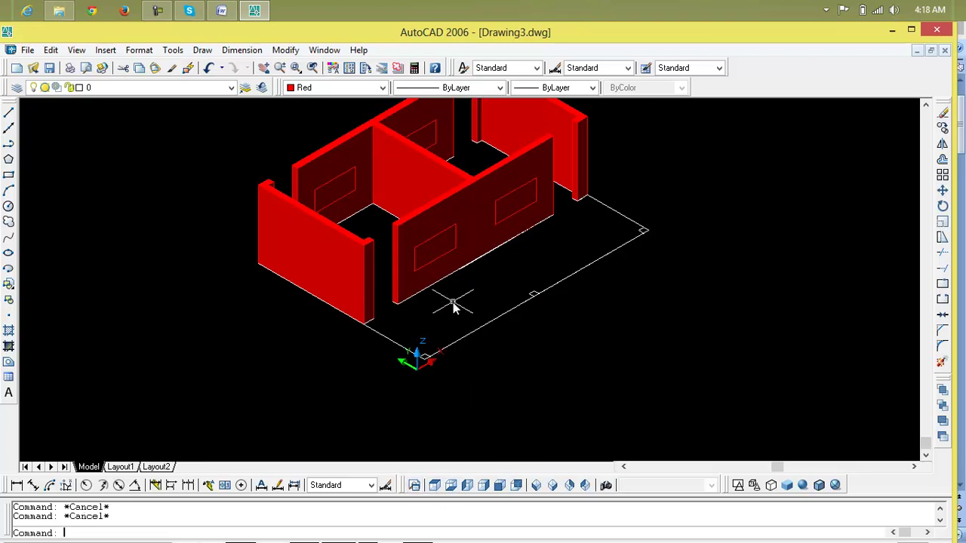
type("s")
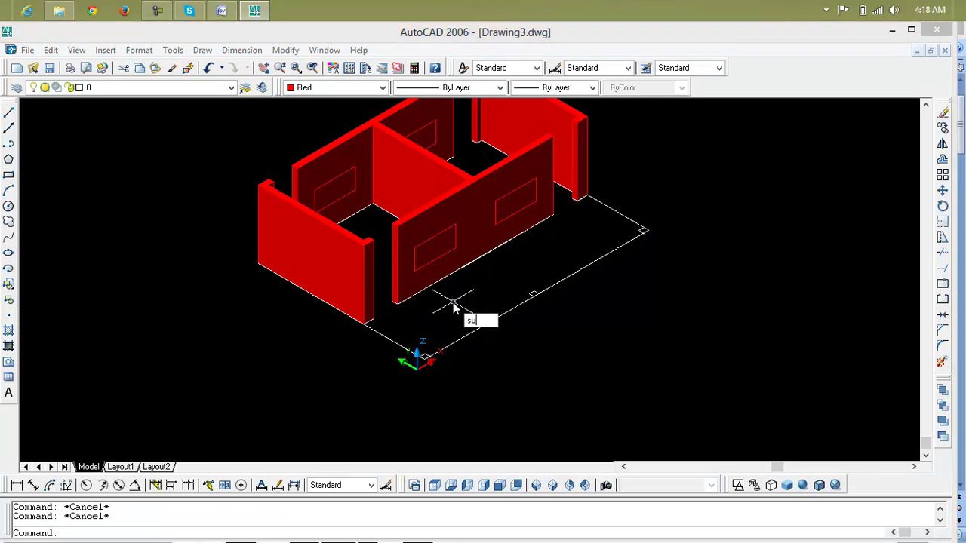
type("u")
key("Return")
scroll(440, 275, "up", 1)
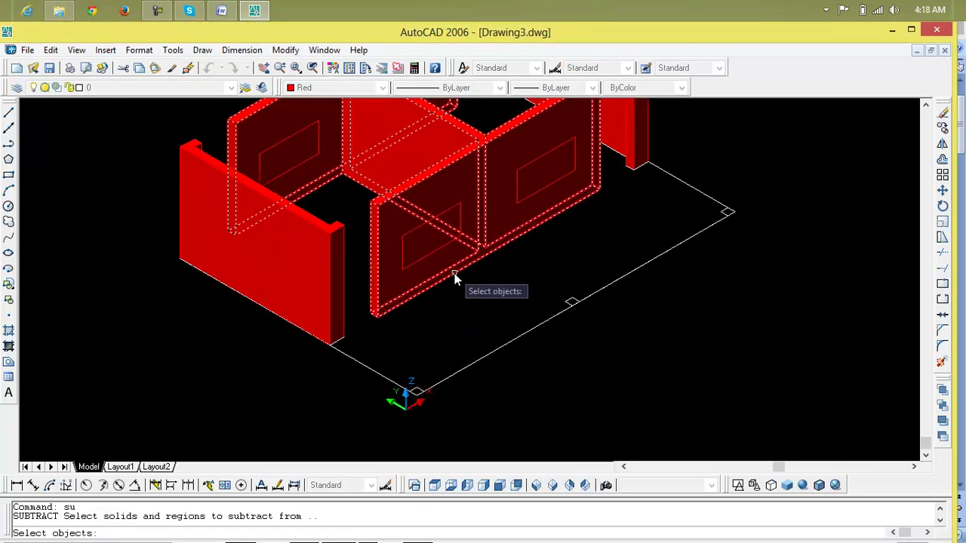
left_click(454, 273)
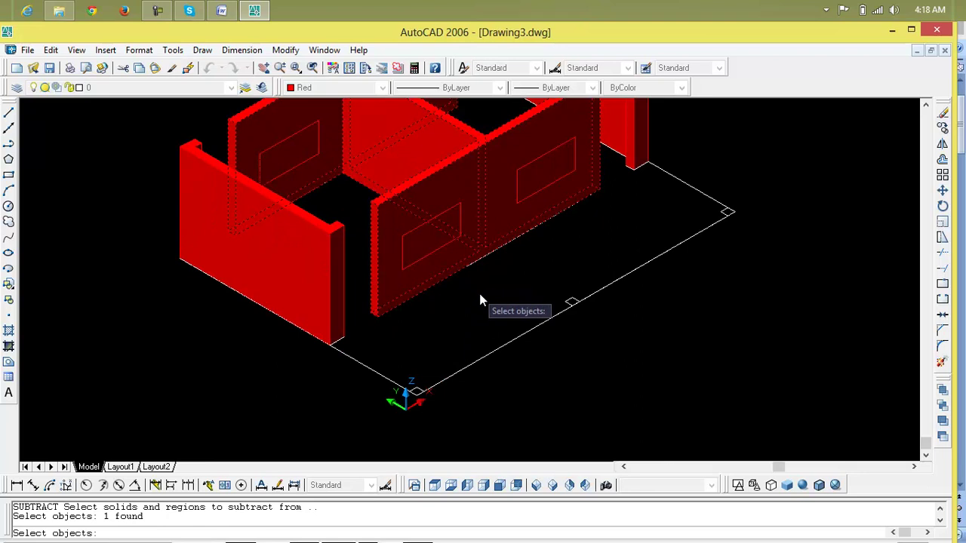
left_click(434, 253)
left_click(520, 203)
scroll(521, 256, "down", 2)
middle_click_drag(520, 256, 521, 289)
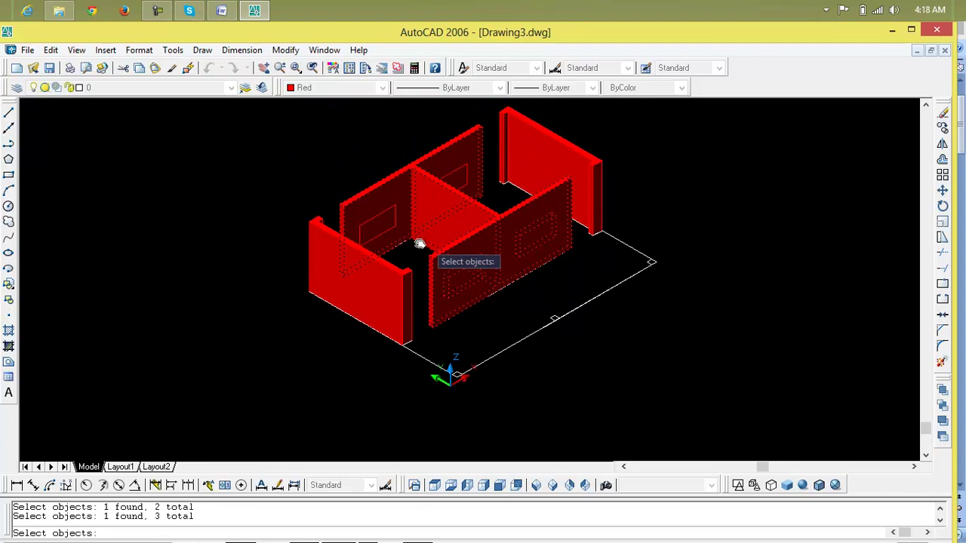
left_click(383, 230)
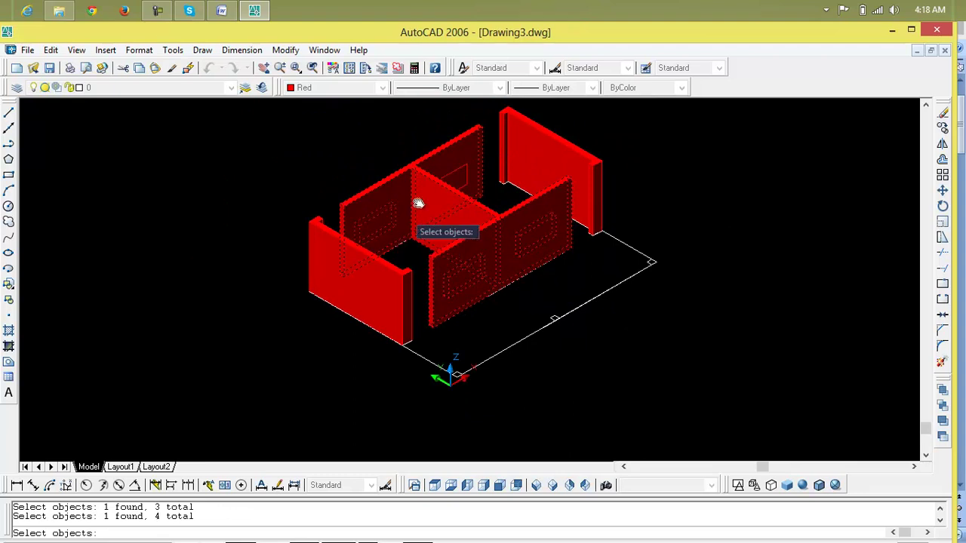
left_click(464, 179)
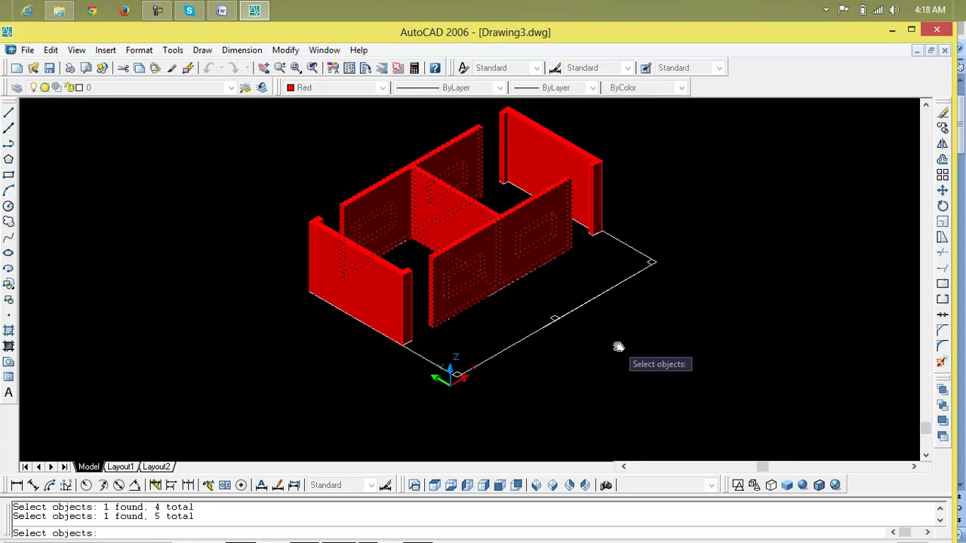
key("Return")
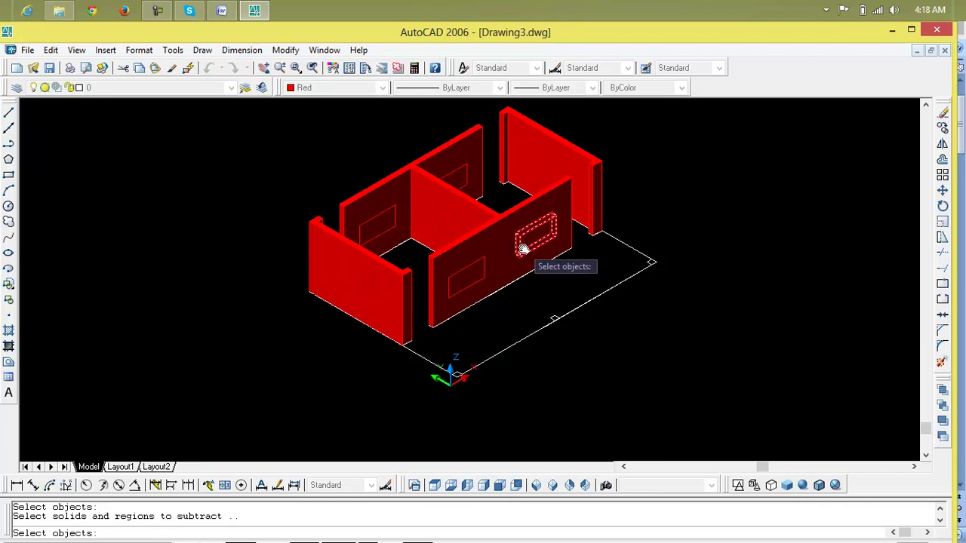
key("Escape")
scroll(524, 248, "up", 2)
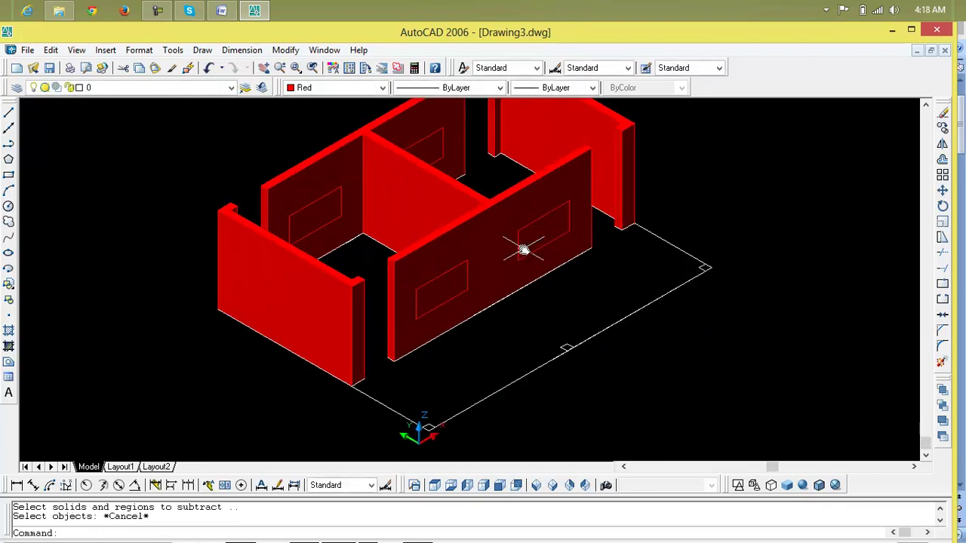
key("Escape")
key("Escape")
type("s")
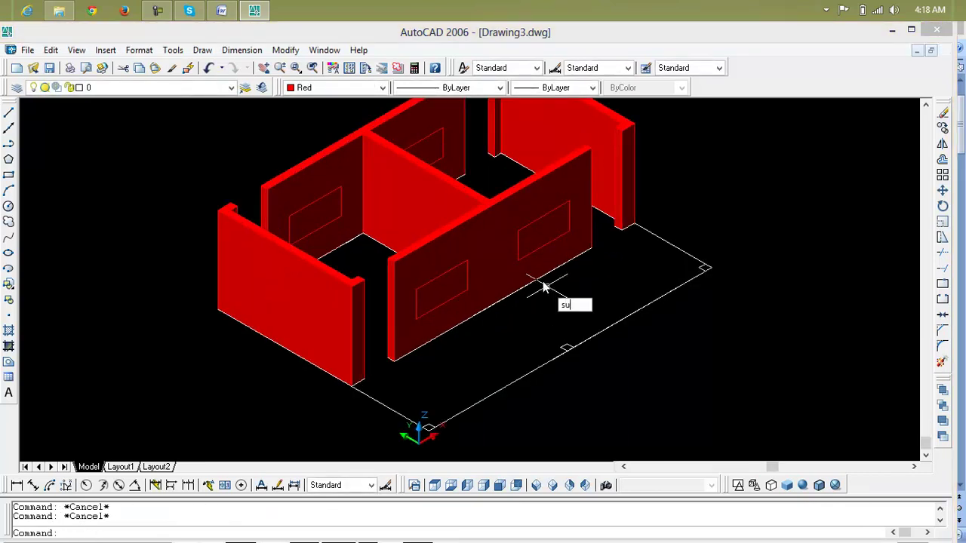
type("u")
key("Return")
left_click(466, 290)
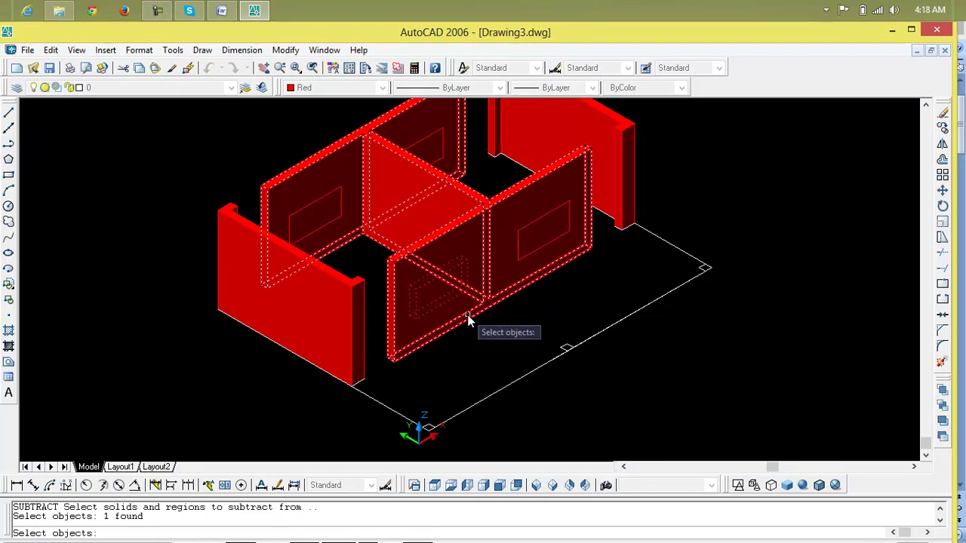
left_click(468, 316)
key("Return")
scroll(464, 309, "up", 4)
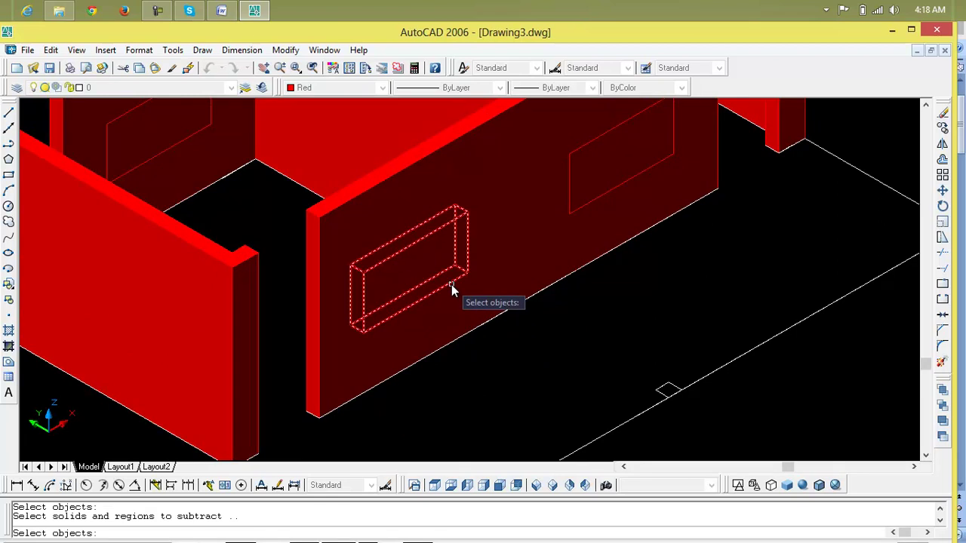
left_click(449, 282)
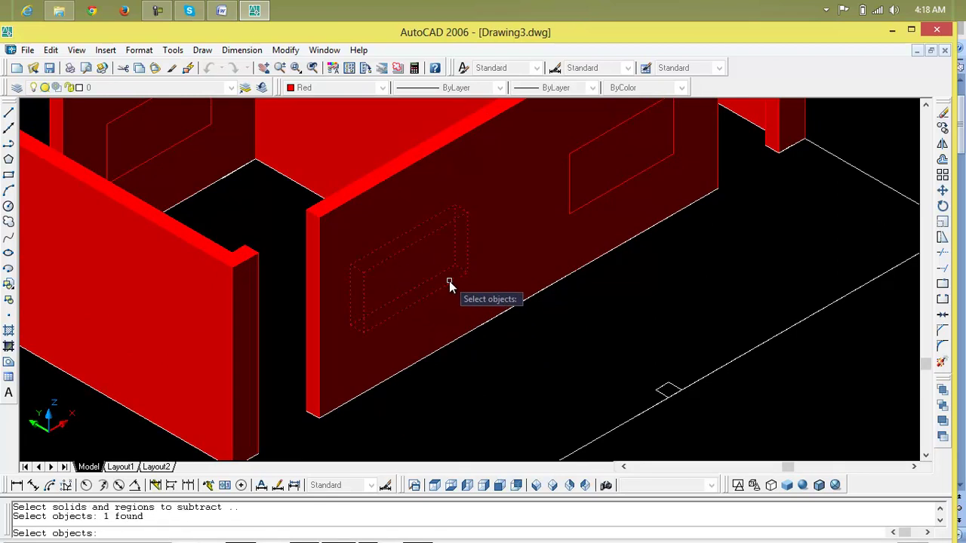
left_click(451, 283)
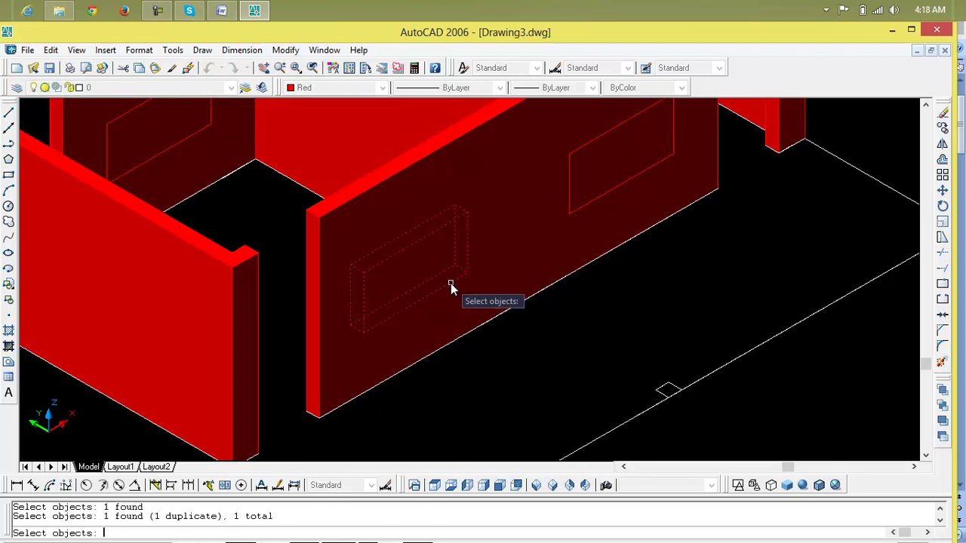
key("Escape")
key("Escape")
Erase the front wall's left window block and undo the erasure
left_click(451, 283)
key("Delete")
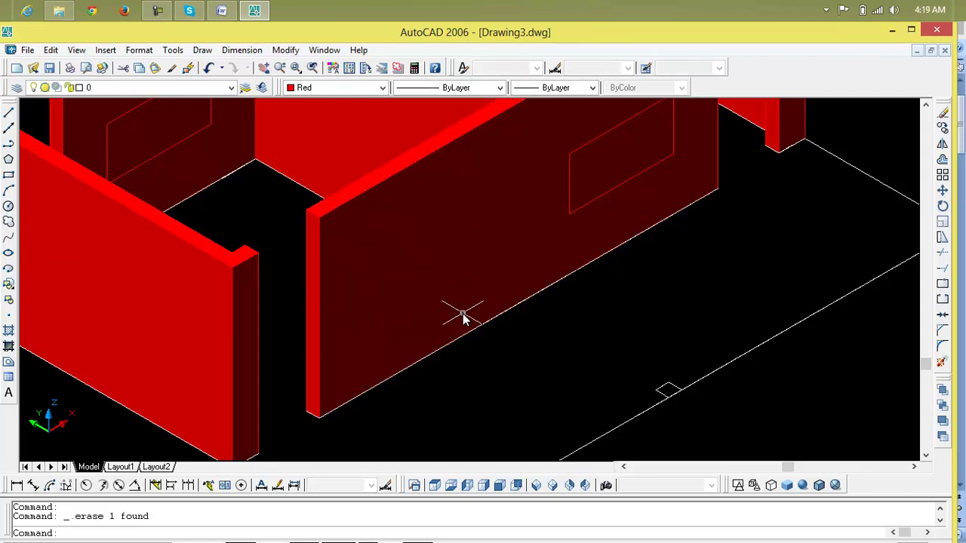
key("ctrl+z")
key("ctrl+z")
key("Escape")
key("Escape")
type("su")
key("Return")
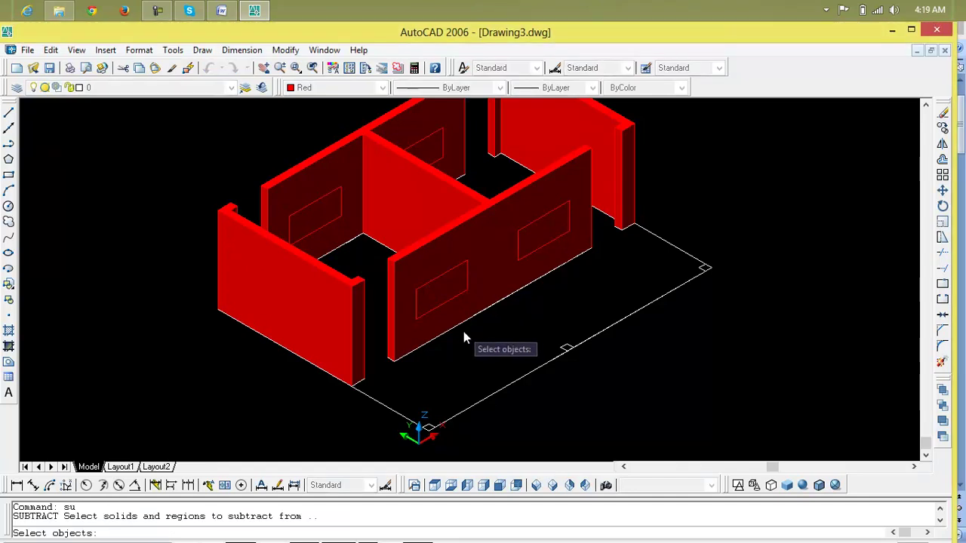
left_click(456, 328)
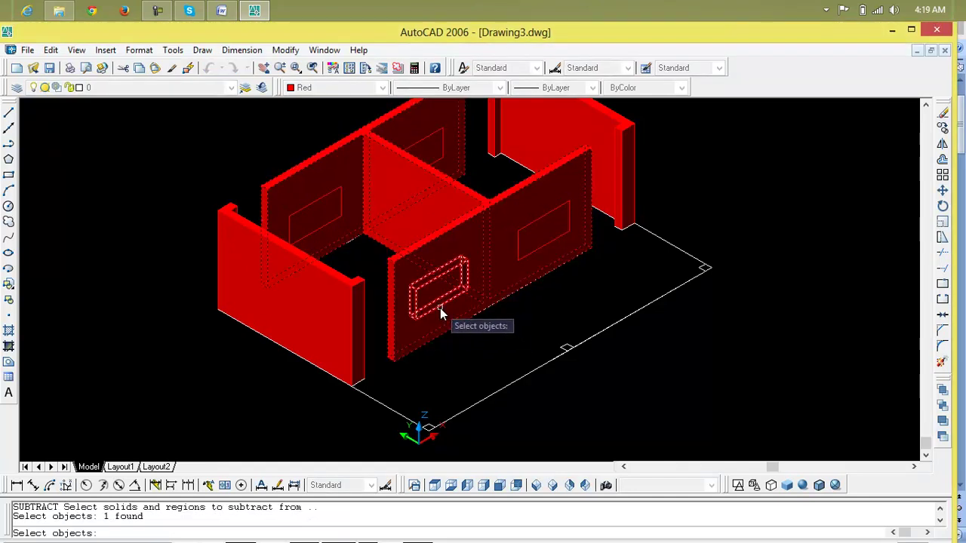
left_click(440, 308)
key("Return")
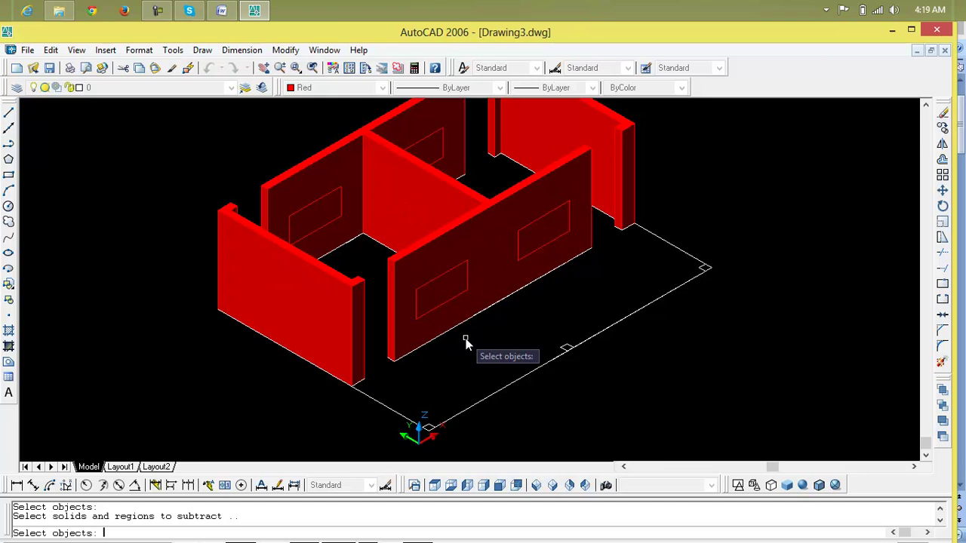
scroll(453, 321, "up", 3)
left_click(442, 304)
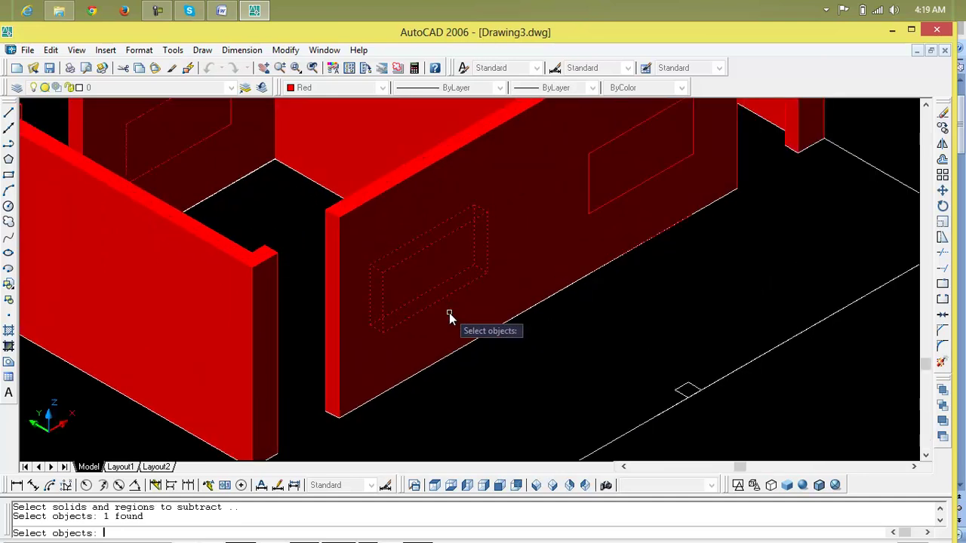
key("Escape")
key("Escape")
Erase the front wall's left window block again and restore it by undoing
left_click(442, 304)
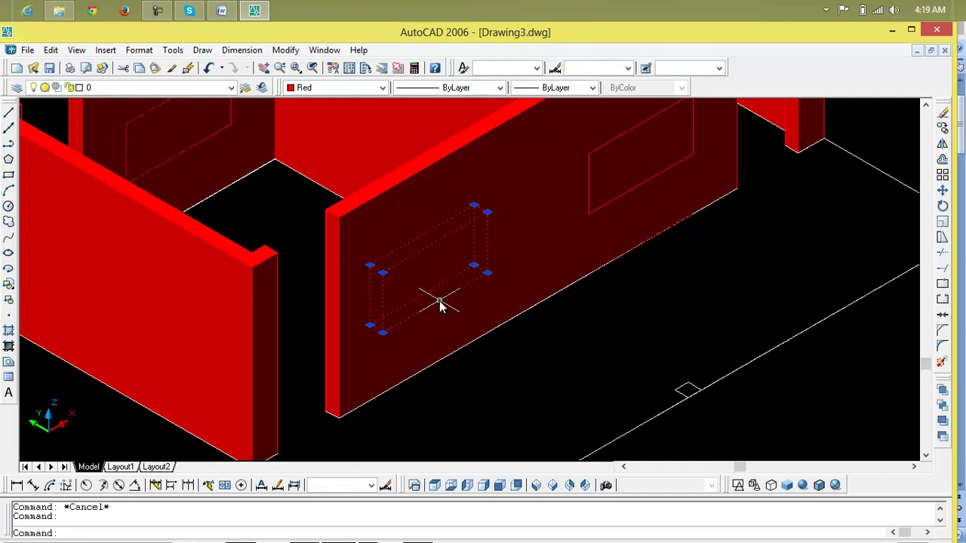
key("Delete")
scroll(439, 302, "down", 6)
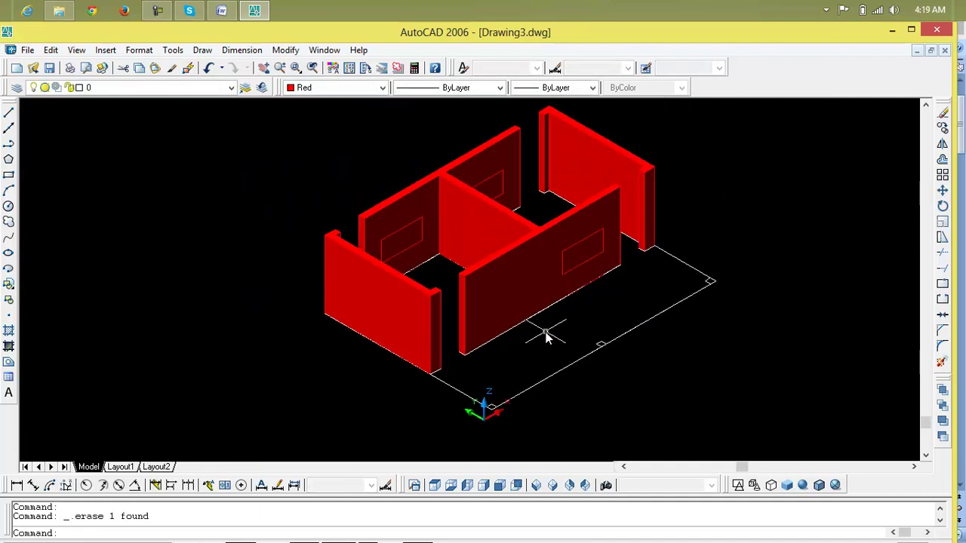
key("ctrl+z")
key("ctrl+z")
scroll(539, 340, "down", 5)
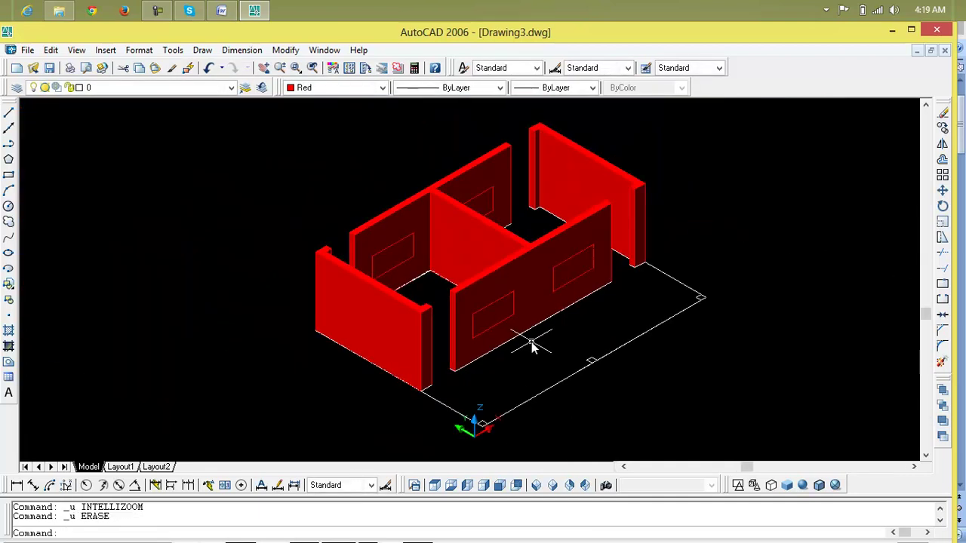
middle_click_drag(533, 345, 591, 383)
key("Escape")
key("Escape")
Erase the joined front, back and partition wall solid and undo the erasure
scroll(555, 365, "up", 3)
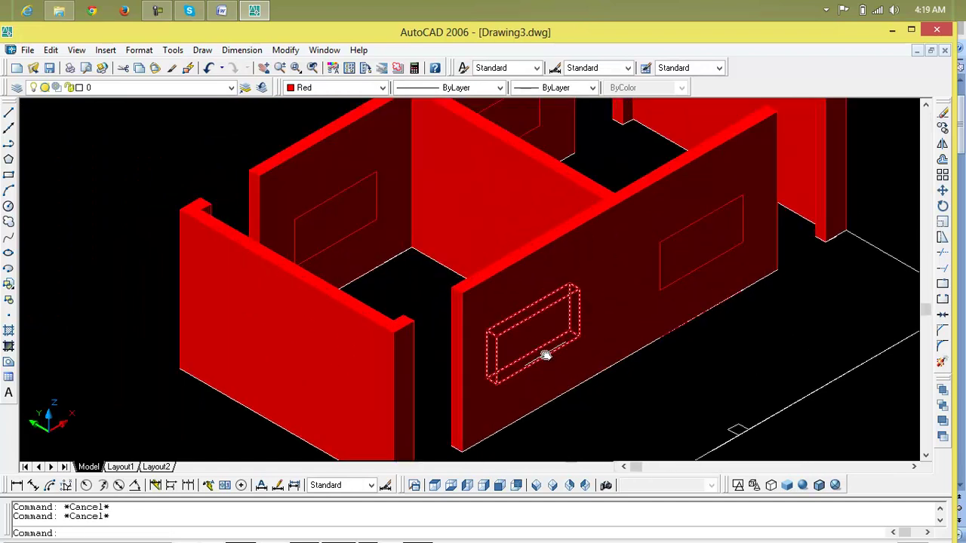
left_click(528, 253)
key("Delete")
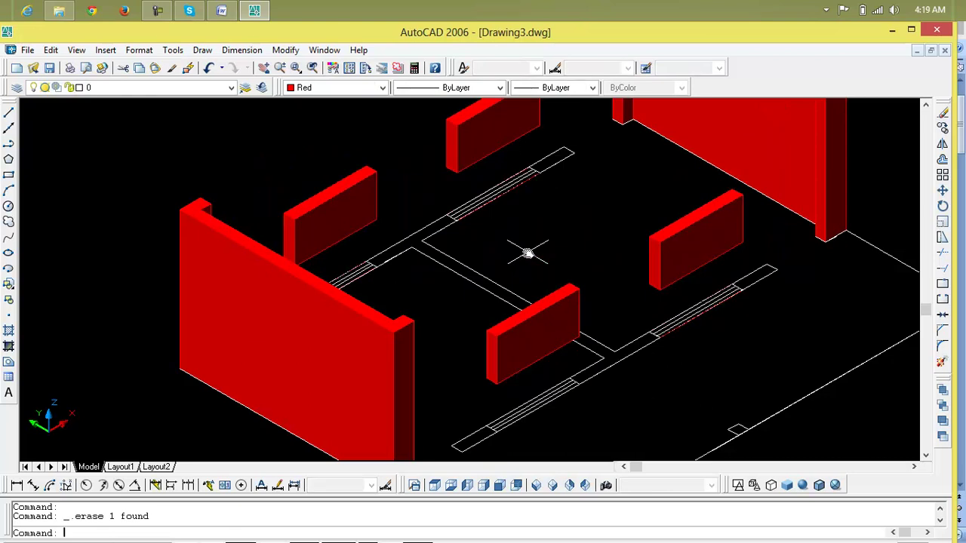
key("ctrl+z")
key("Escape")
key("Escape")
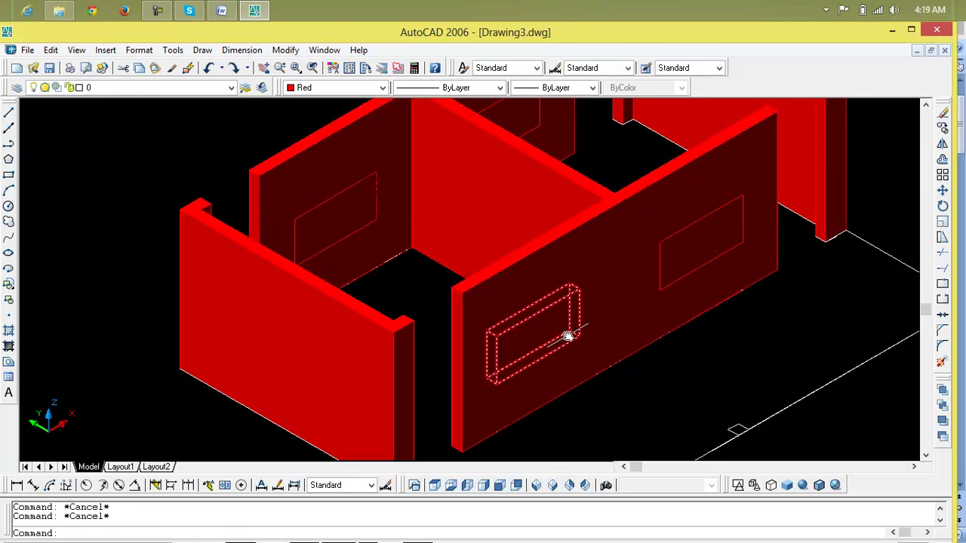
Subtract the front wall's left window block from the joined wall solid to cut the window opening
scroll(470, 338, "up", 5)
middle_click_drag(479, 340, 507, 173)
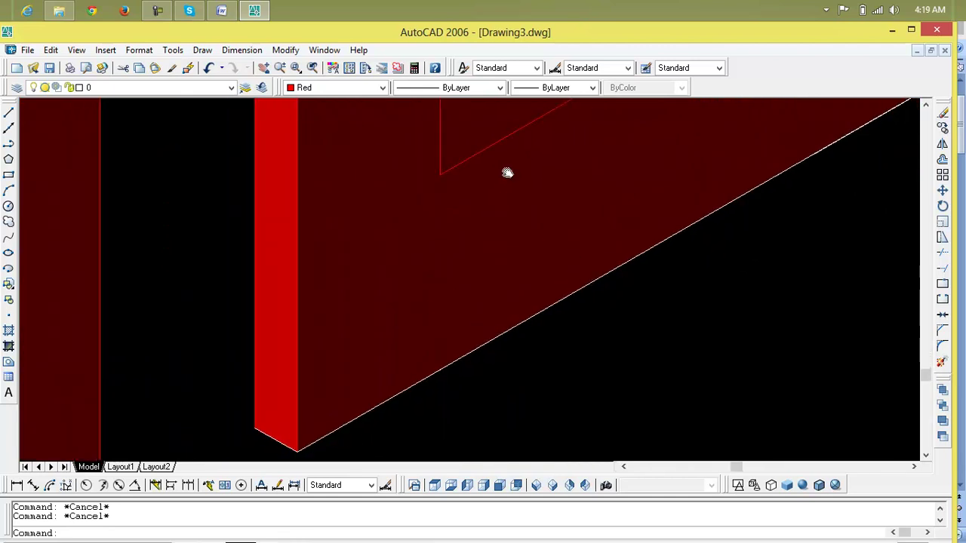
type("su")
key("Return")
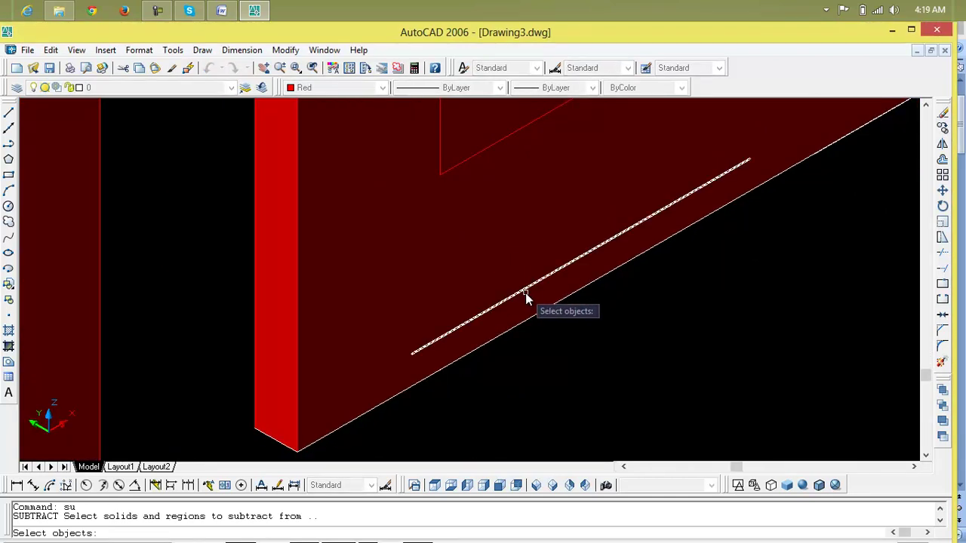
left_click(531, 320)
key("Return")
left_click(456, 169)
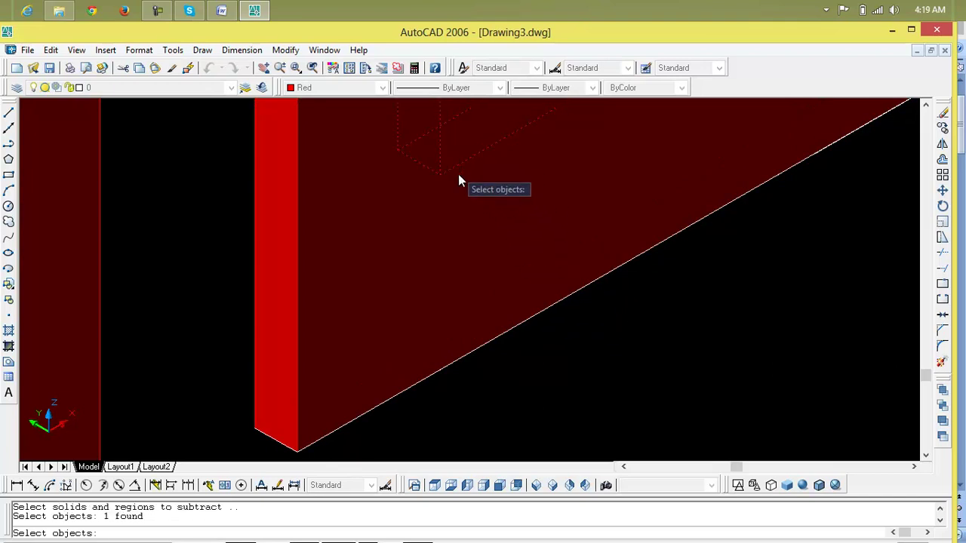
key("Return")
scroll(469, 194, "down", 5)
middle_click_drag(474, 241, 548, 311)
key("Return")
scroll(562, 272, "up", 3)
left_click(556, 262)
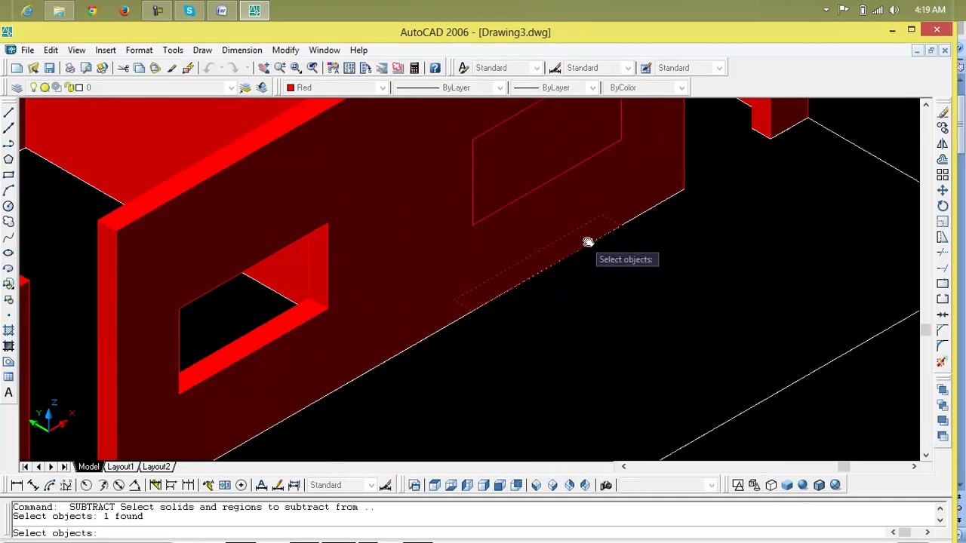
left_click(625, 224)
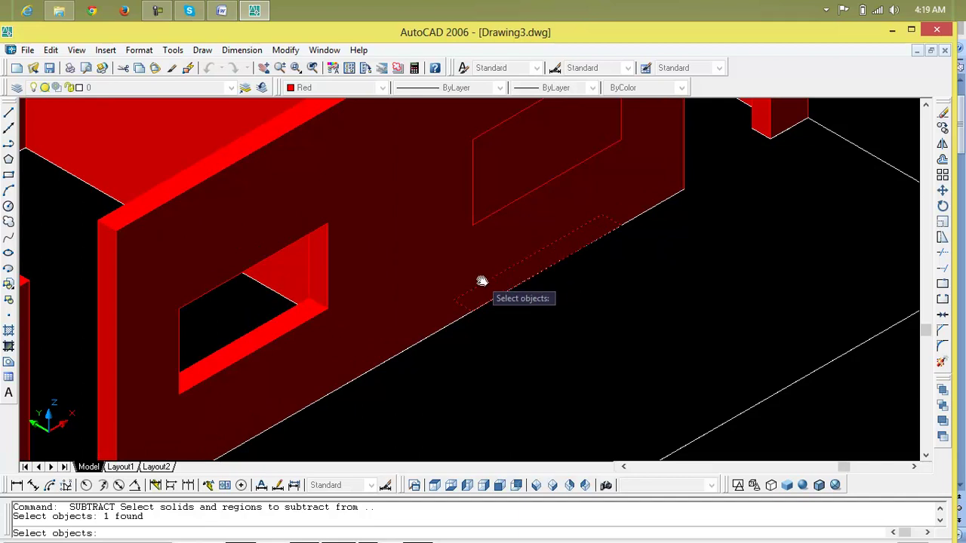
key("Escape")
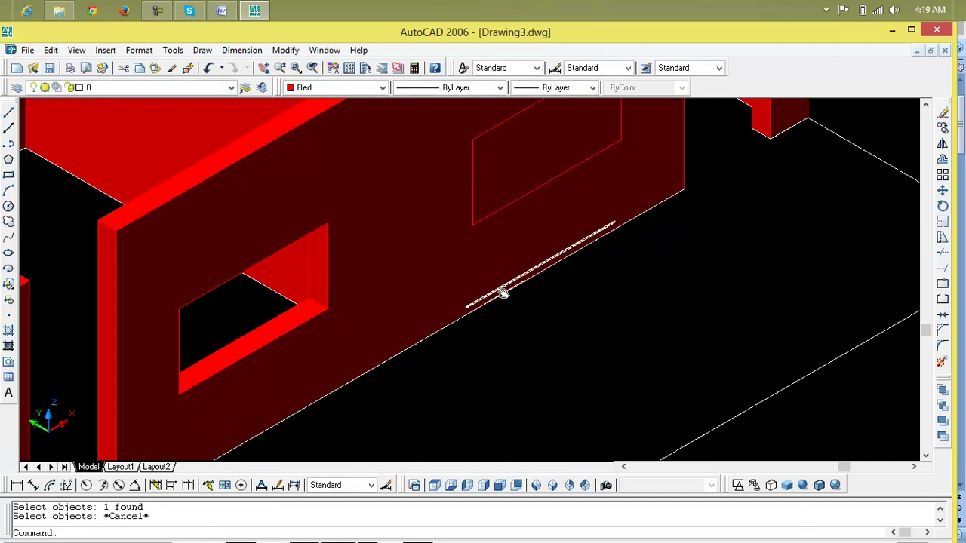
key("Escape")
key("Escape")
Undo the subtraction of the front wall's left window block
key("ctrl+z")
key("ctrl+z")
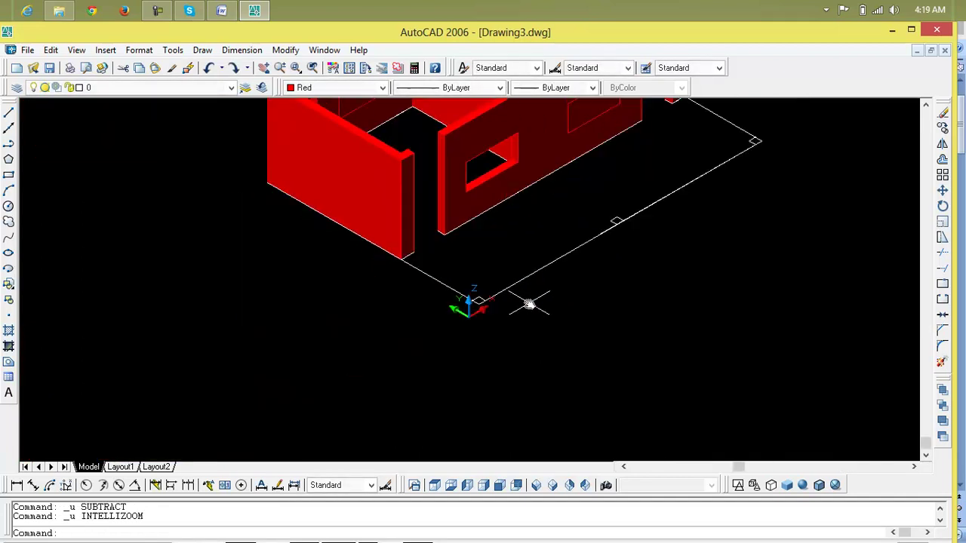
key("ctrl+z")
key("ctrl+z")
scroll(528, 304, "down", 6)
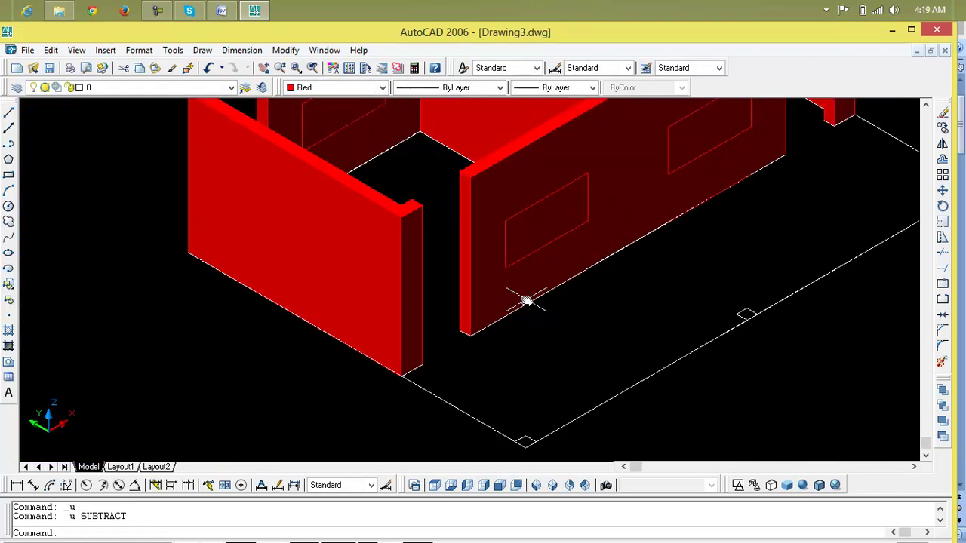
key("Escape")
key("Escape")
type("su")
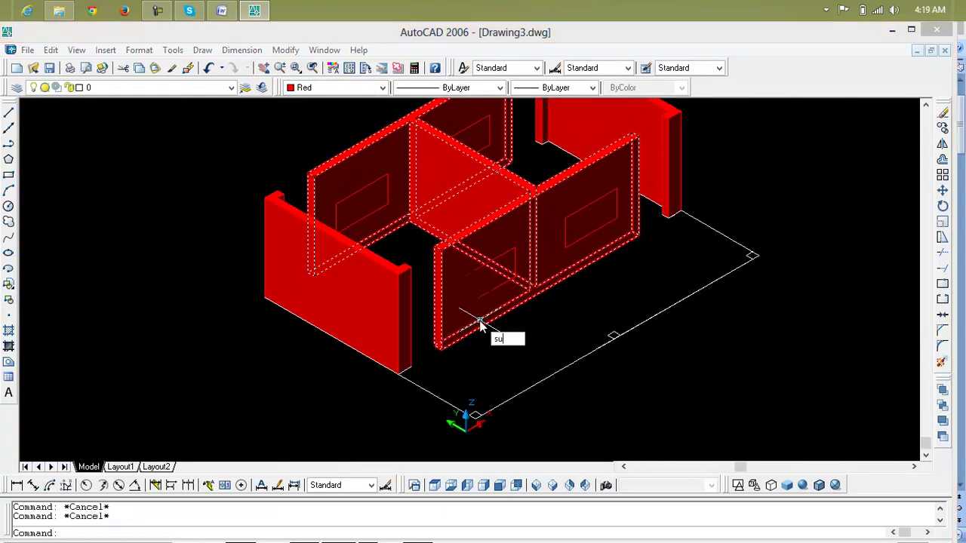
key("Return")
scroll(494, 320, "up", 3)
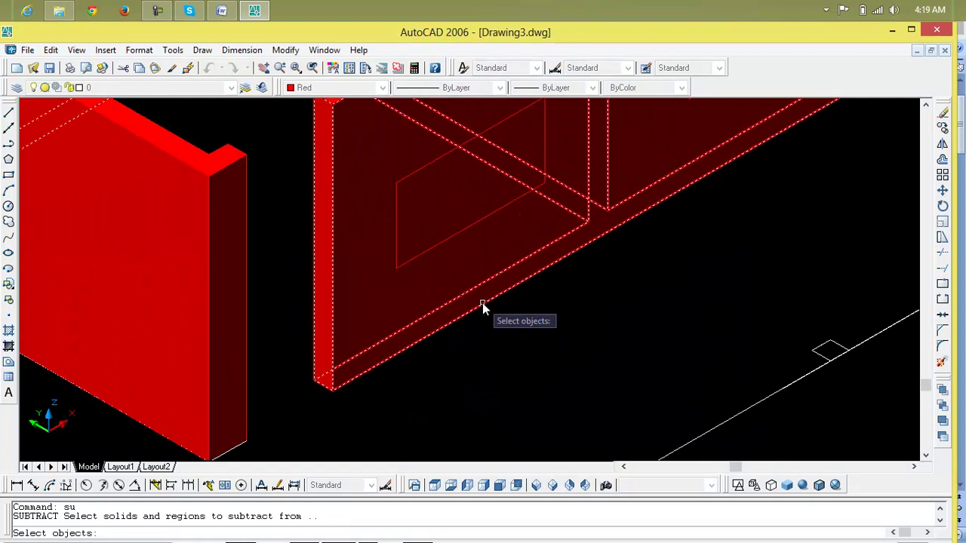
left_click(482, 303)
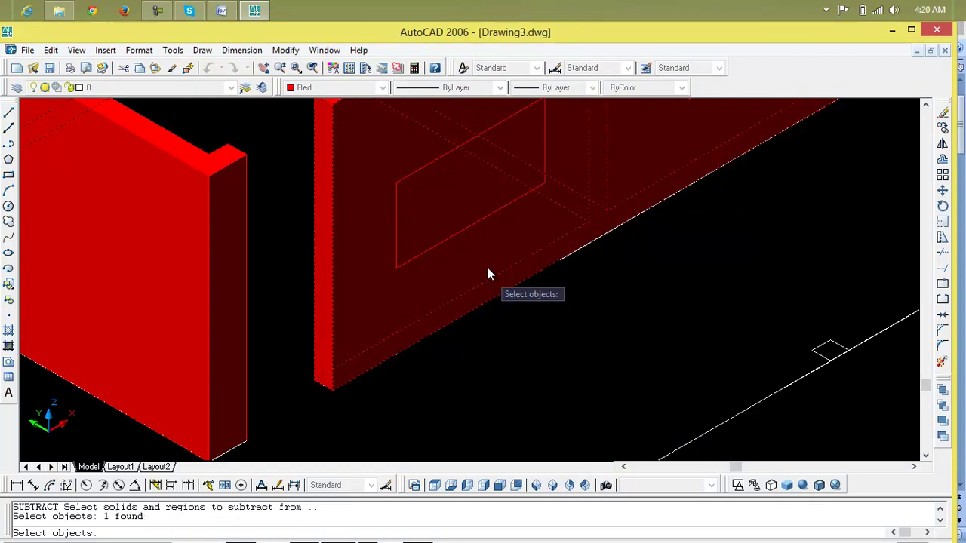
left_click(473, 228)
scroll(569, 252, "down", 3)
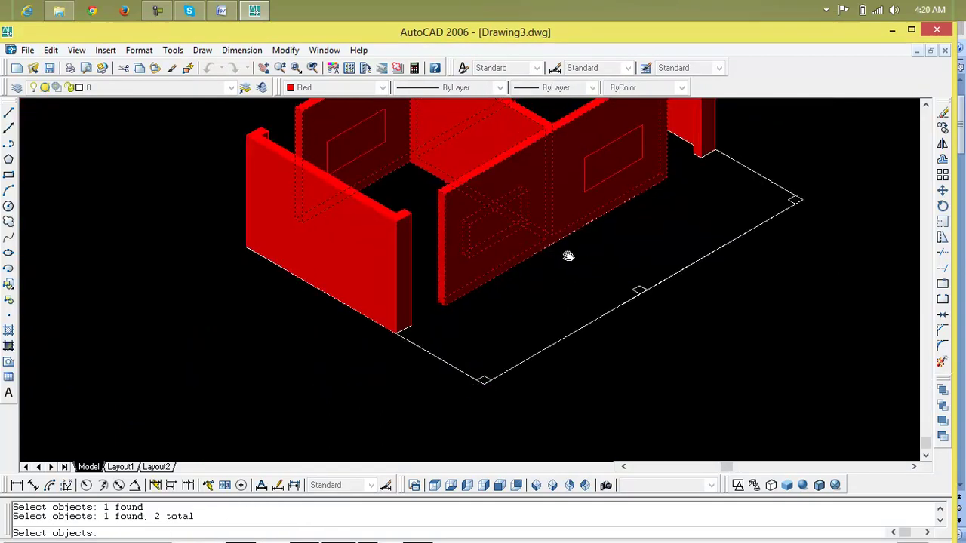
scroll(452, 341, "down", 2)
scroll(487, 274, "up", 5)
left_click(492, 281)
scroll(491, 278, "down", 5)
scroll(418, 241, "up", 5)
left_click(487, 282)
scroll(487, 285, "down", 5)
middle_click_drag(487, 287, 660, 291)
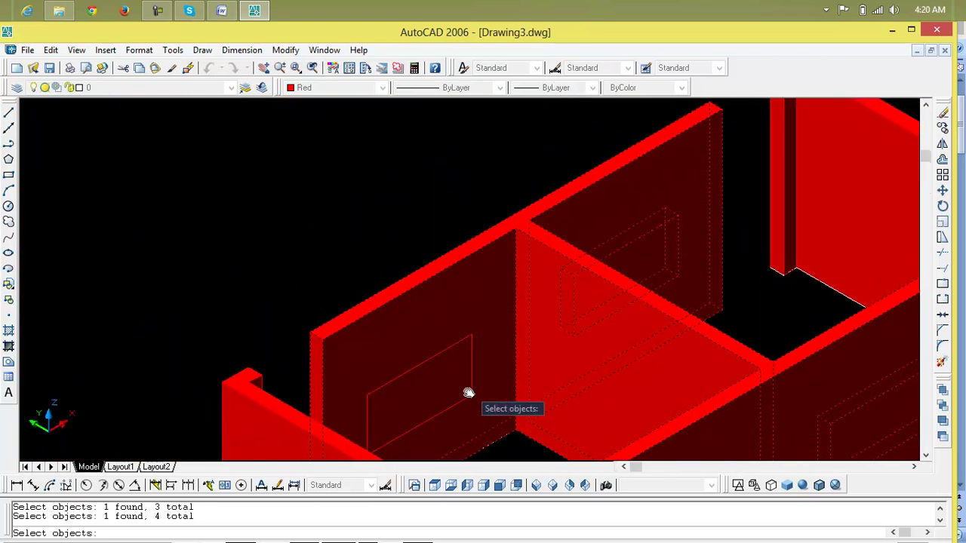
scroll(474, 390, "up", 4)
key("Return")
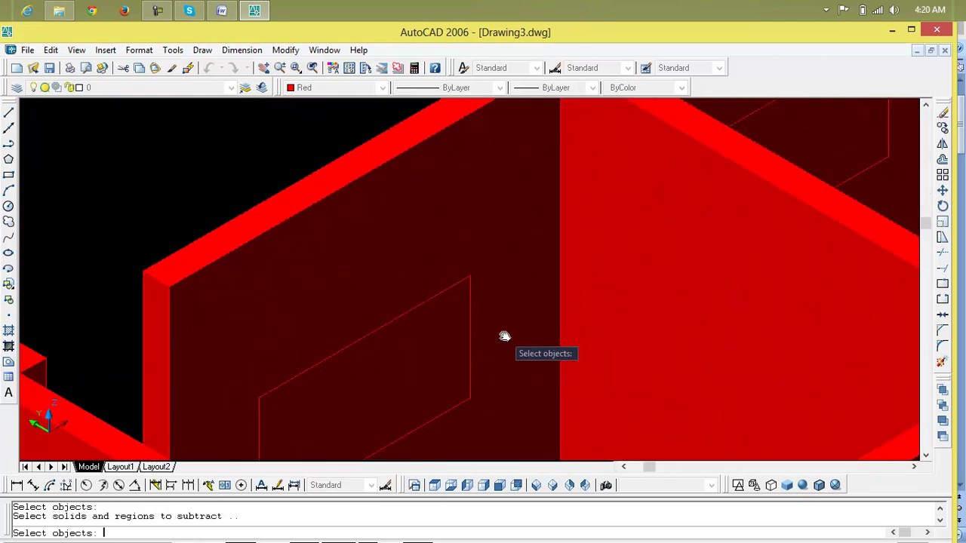
scroll(504, 336, "down", 6)
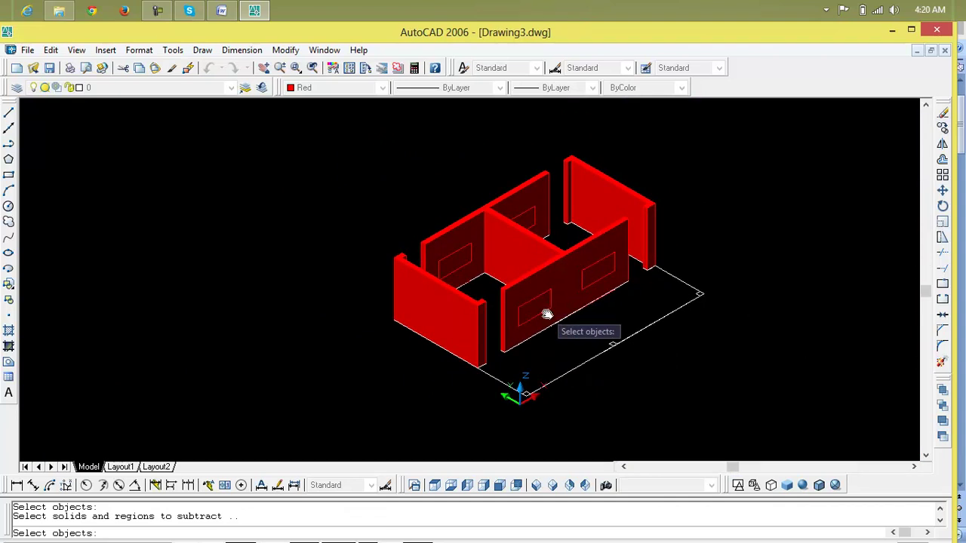
scroll(546, 314, "up", 3)
key("Escape")
key("Escape")
key("Escape")
Try to subtract the front wall's left window block from the joined wall solid
type("s")
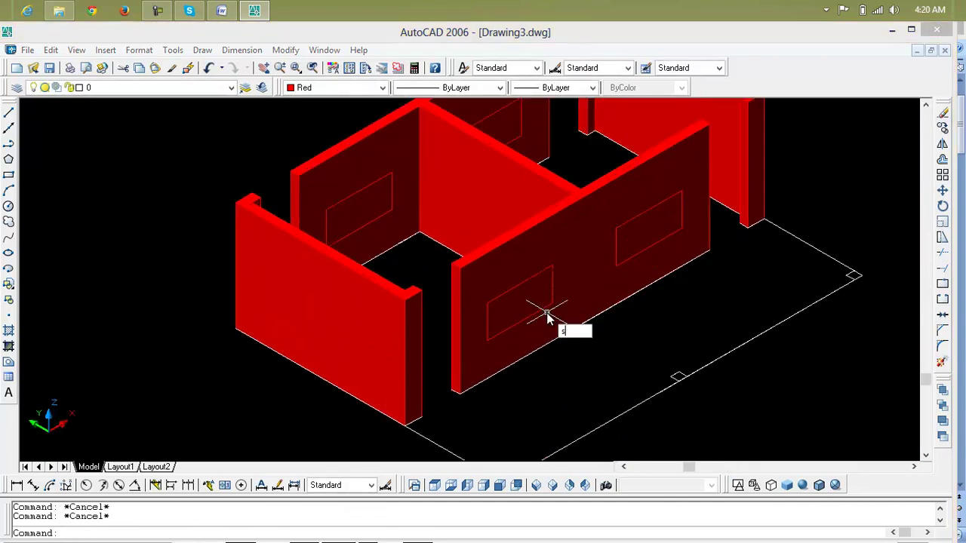
type("u")
key("Return")
scroll(542, 347, "up", 3)
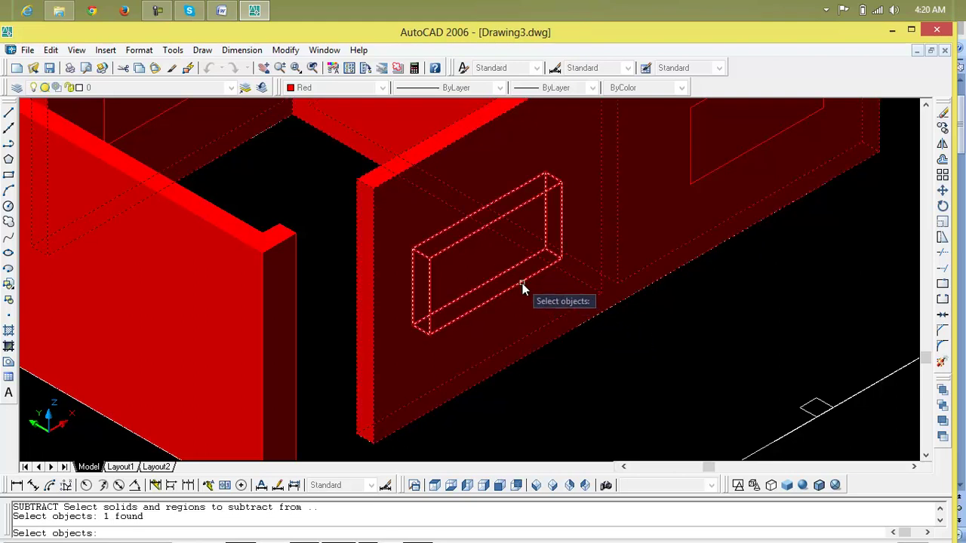
left_click(522, 285)
key("Return")
scroll(597, 344, "down", 2)
scroll(598, 344, "down", 2)
left_click(425, 351)
key("Return")
scroll(391, 324, "up", 3)
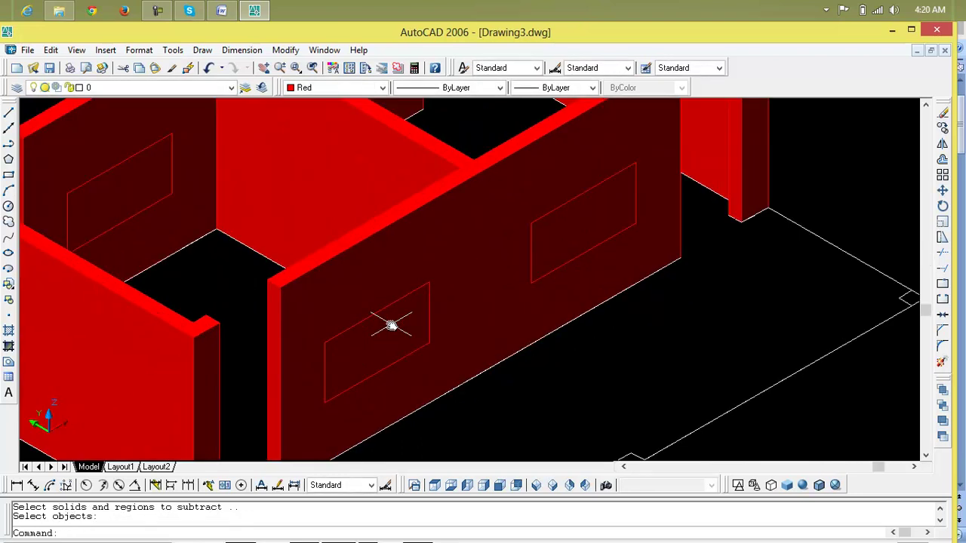
key("Escape")
key("Escape")
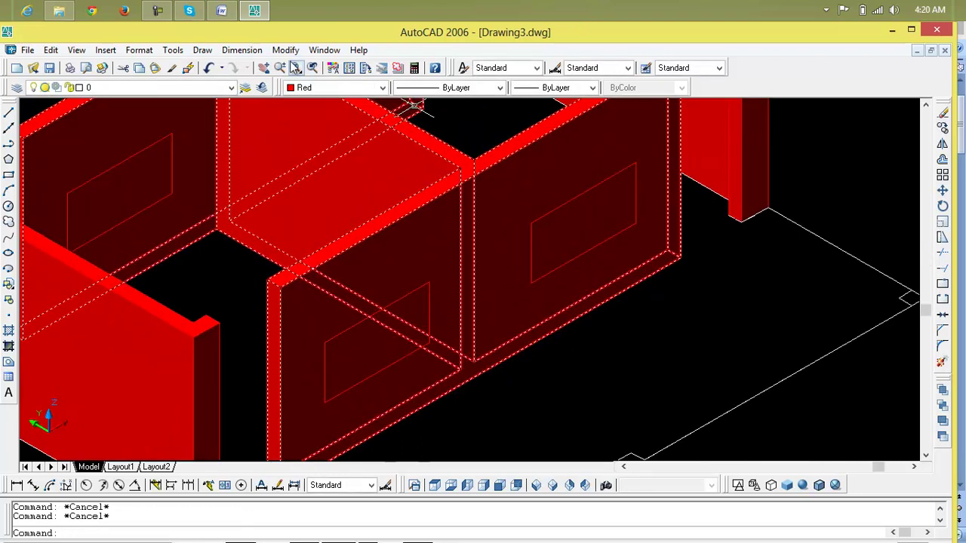
left_click(189, 13)
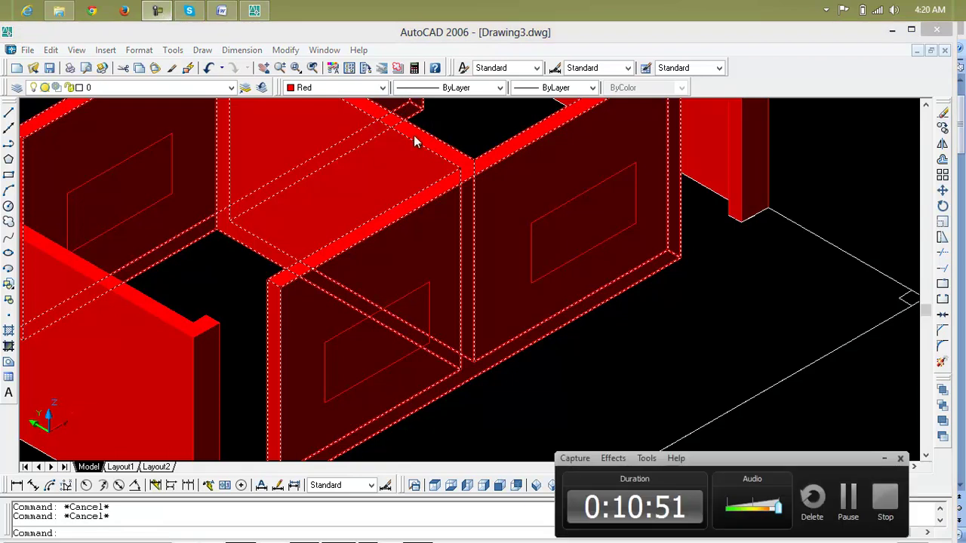
left_click(849, 504)
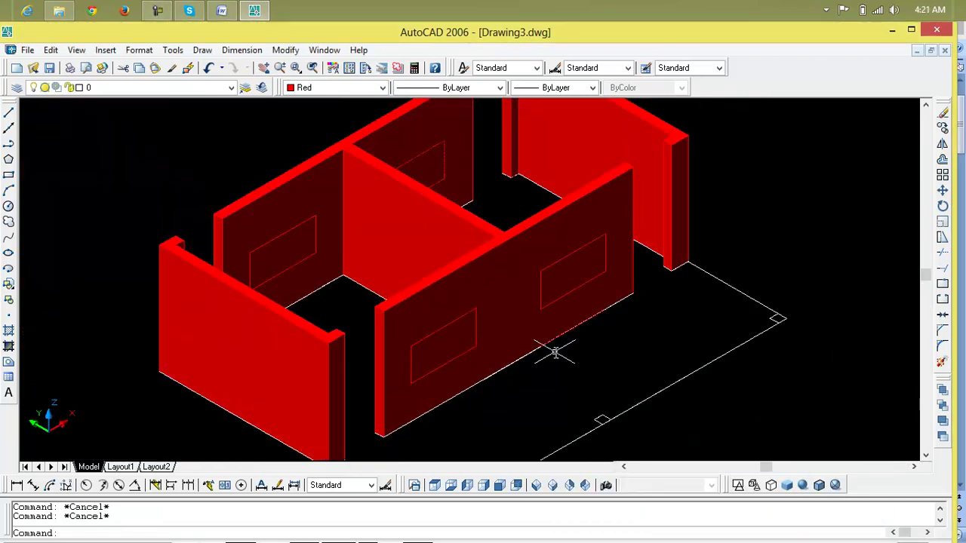
Subtract the four window blocks in the front and back walls from the joined front, back and partition wall solid
scroll(553, 352, "down", 2)
middle_click_drag(553, 351, 567, 323)
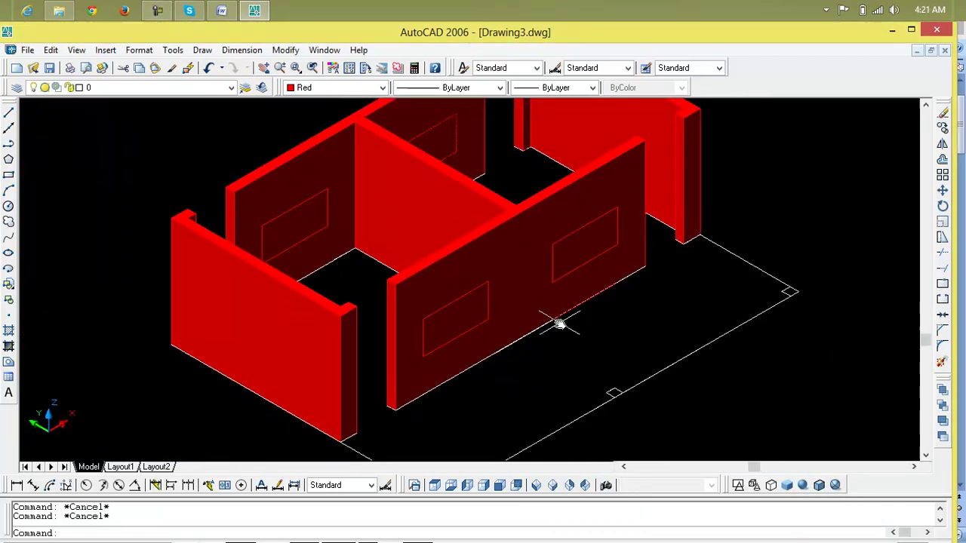
type("s")
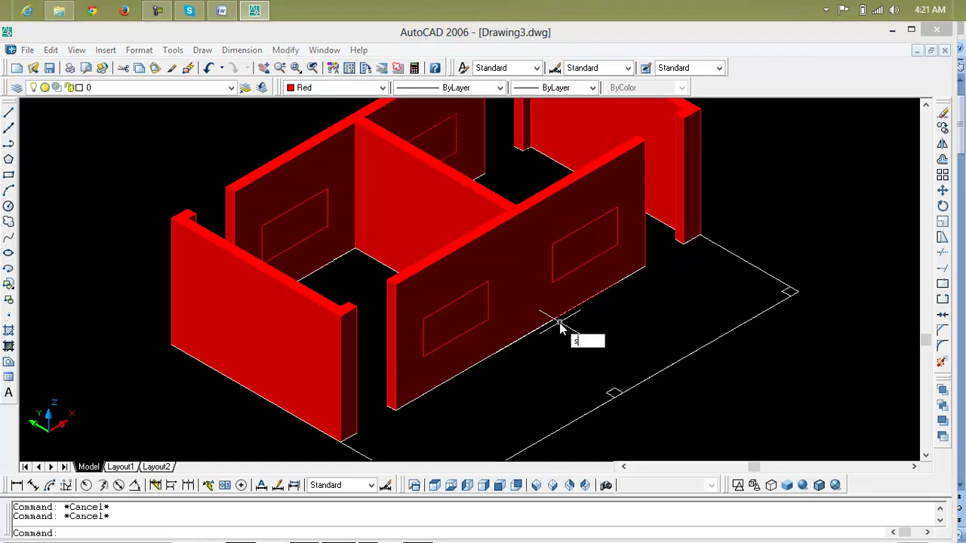
type("u")
key("Return")
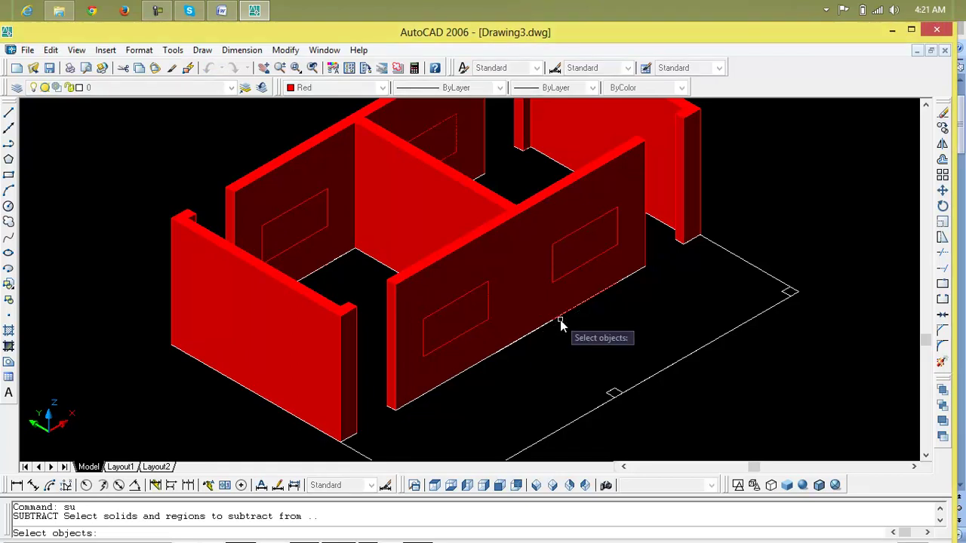
scroll(528, 334, "up", 1)
left_click(503, 351)
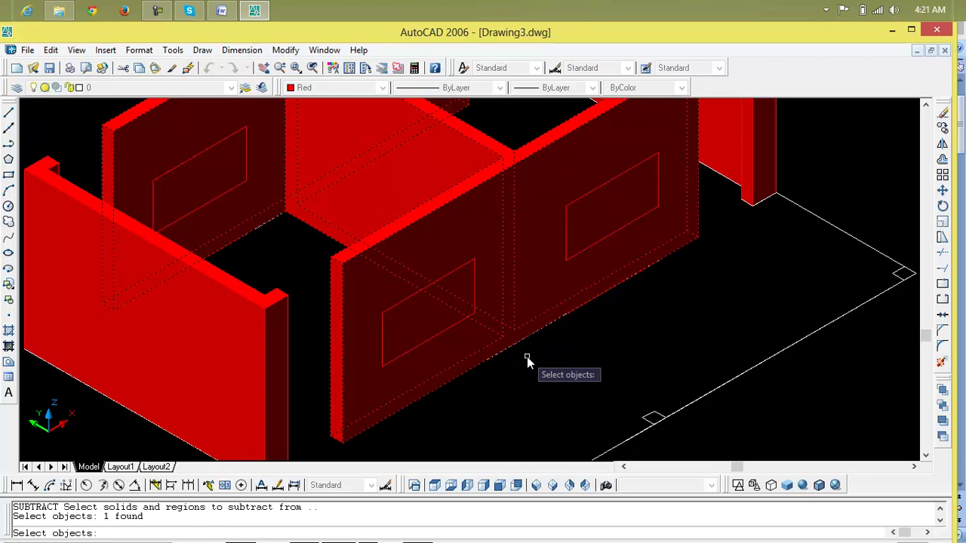
key("Return")
left_click(452, 325)
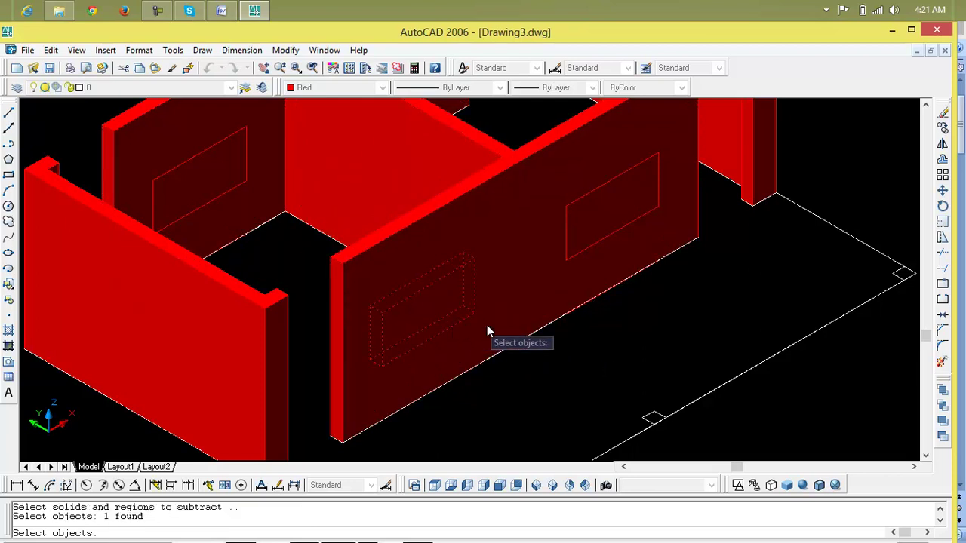
left_click(571, 260)
scroll(567, 272, "down", 3)
middle_click_drag(566, 274, 609, 349)
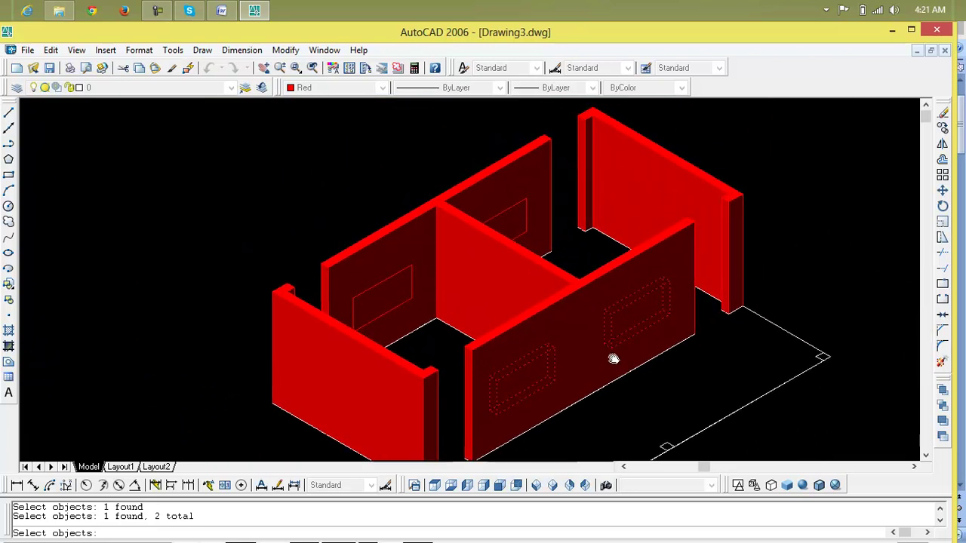
scroll(609, 349, "down", 2)
scroll(430, 323, "up", 5)
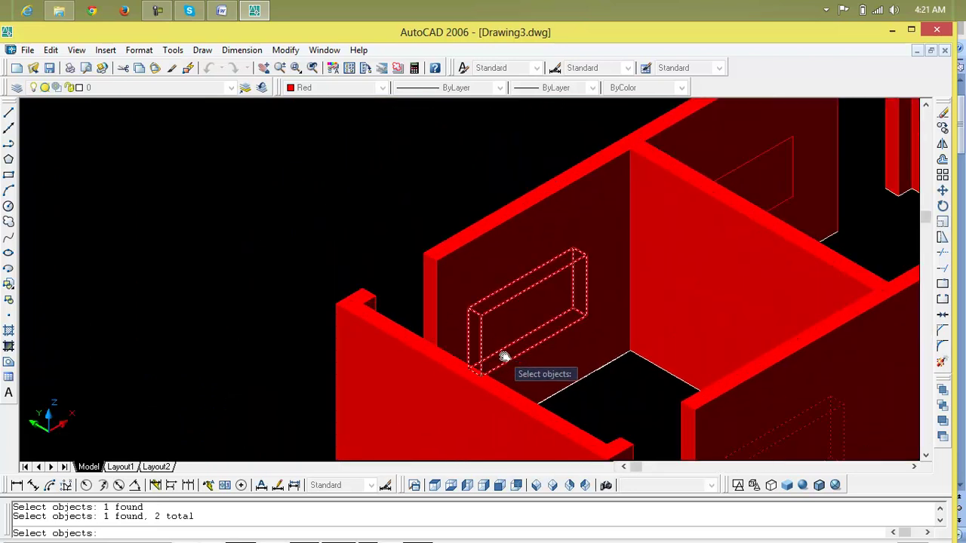
left_click(502, 354)
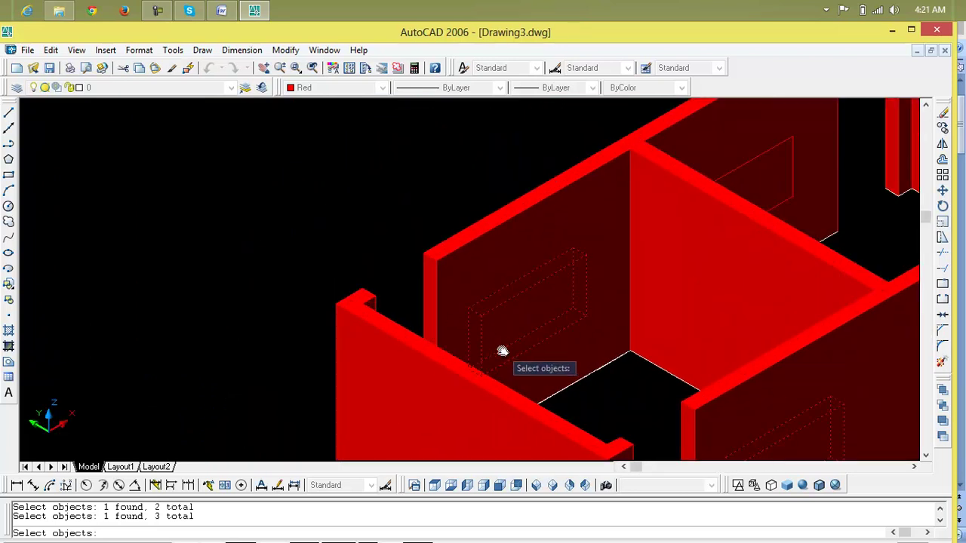
left_click(777, 190)
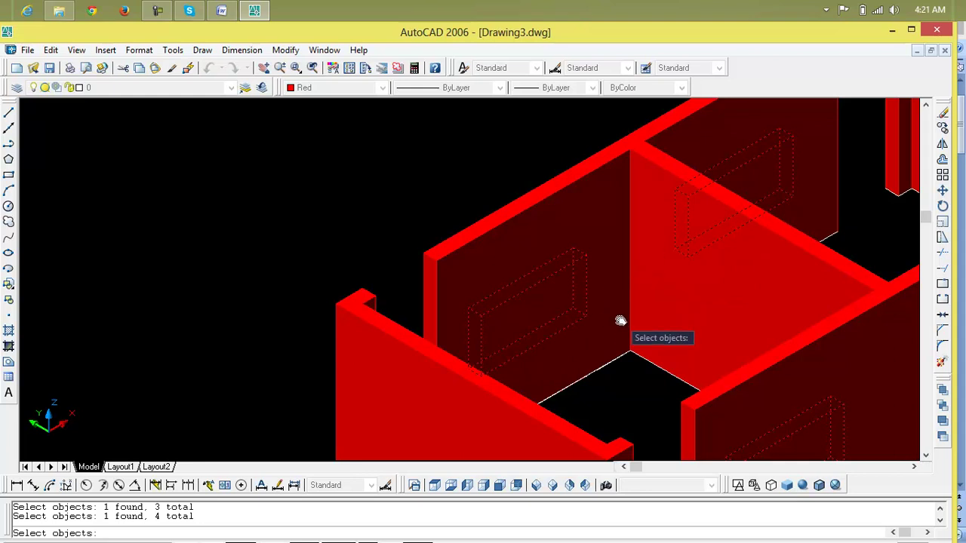
key("Return")
Examine the window openings in the front and back walls, both close up and across the whole model
scroll(620, 321, "down", 5)
middle_click_drag(619, 320, 460, 254)
scroll(405, 193, "up", 4)
scroll(406, 193, "up", 3)
scroll(440, 197, "down", 4)
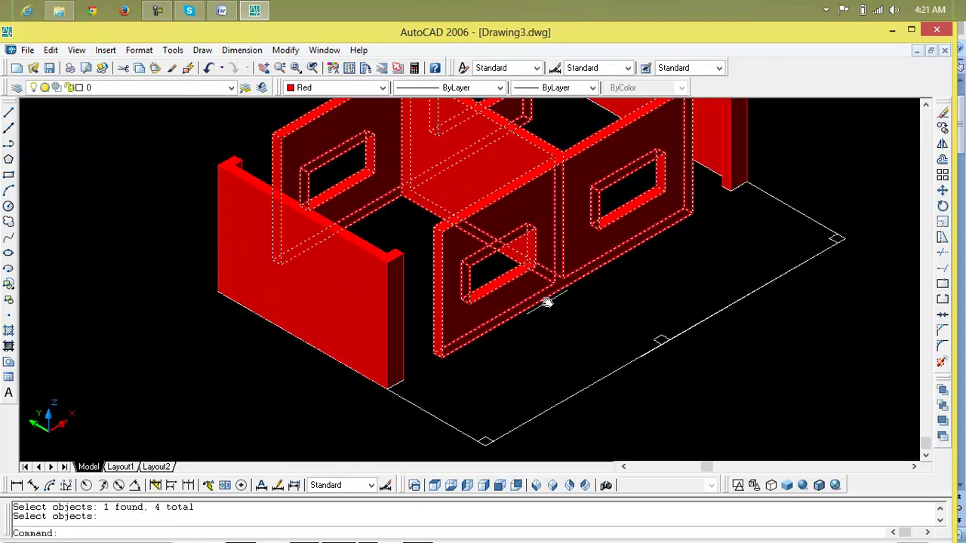
scroll(530, 294, "down", 3)
middle_click_drag(534, 291, 502, 300)
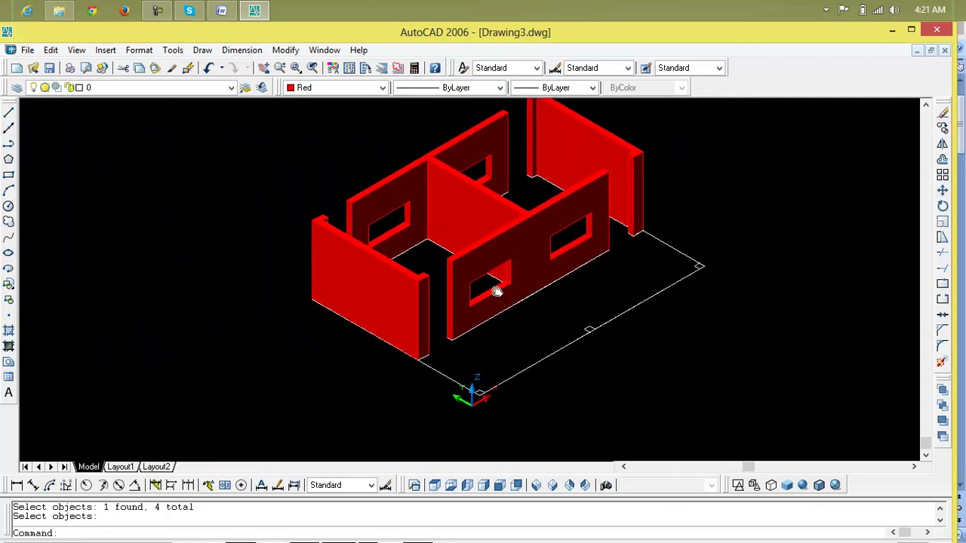
scroll(464, 255, "up", 5)
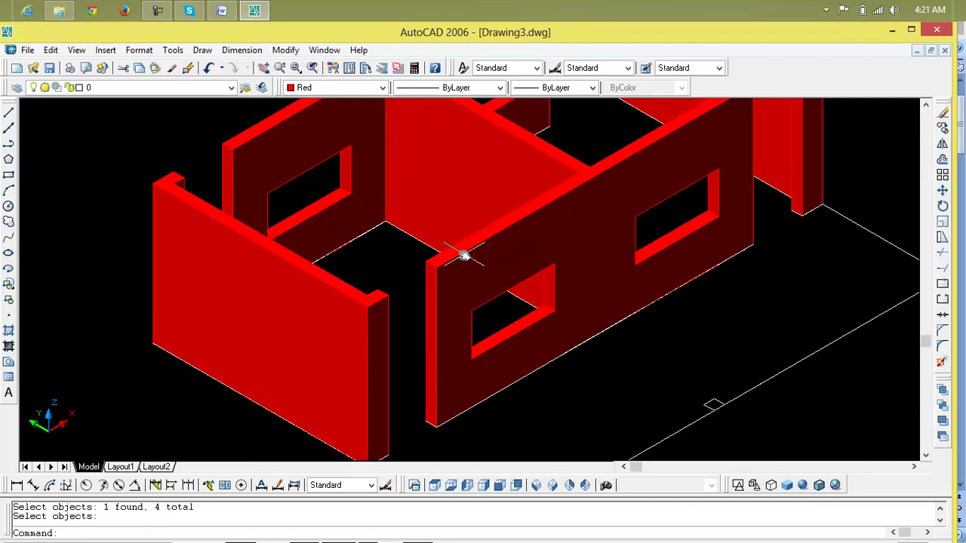
scroll(464, 255, "down", 4)
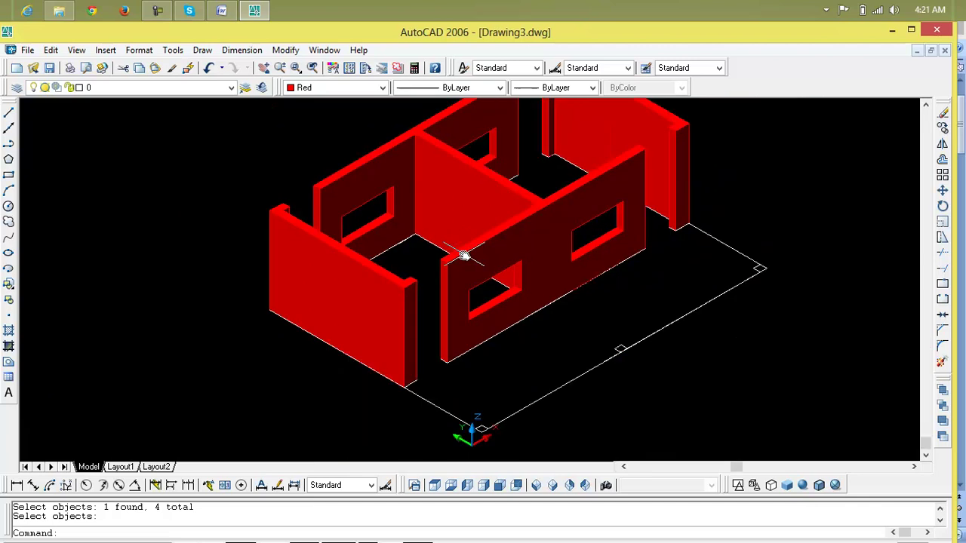
middle_click_drag(475, 255, 431, 273)
scroll(454, 263, "up", 4)
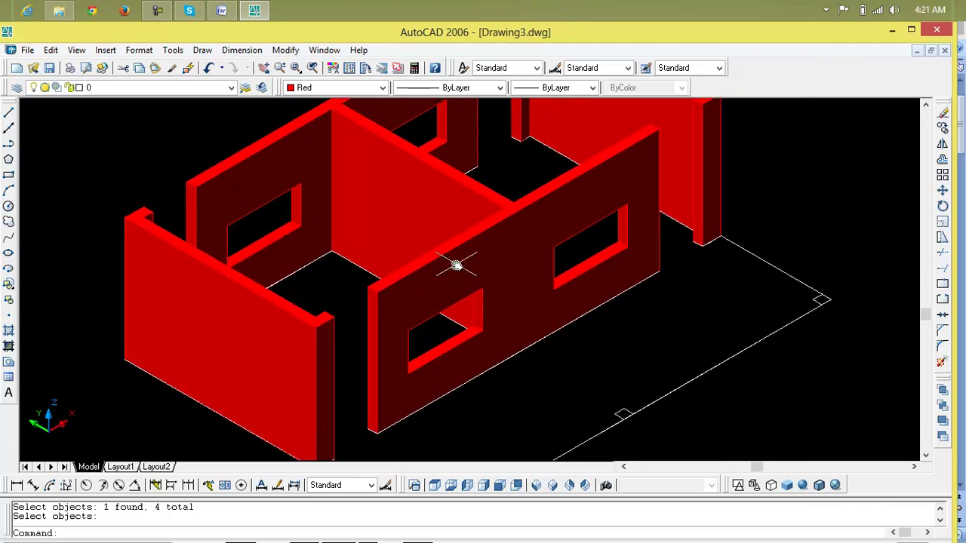
scroll(456, 264, "down", 4)
middle_click_drag(465, 276, 448, 280)
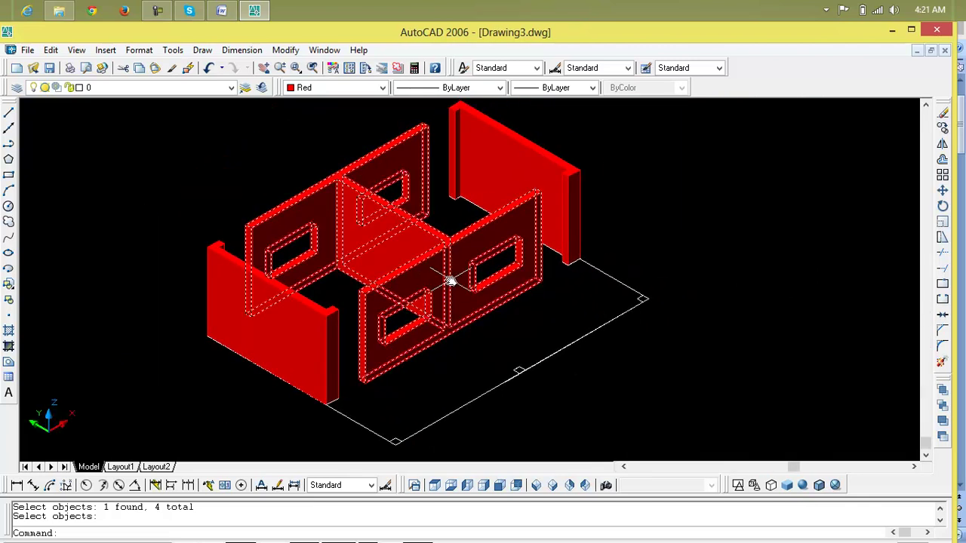
scroll(478, 281, "up", 4)
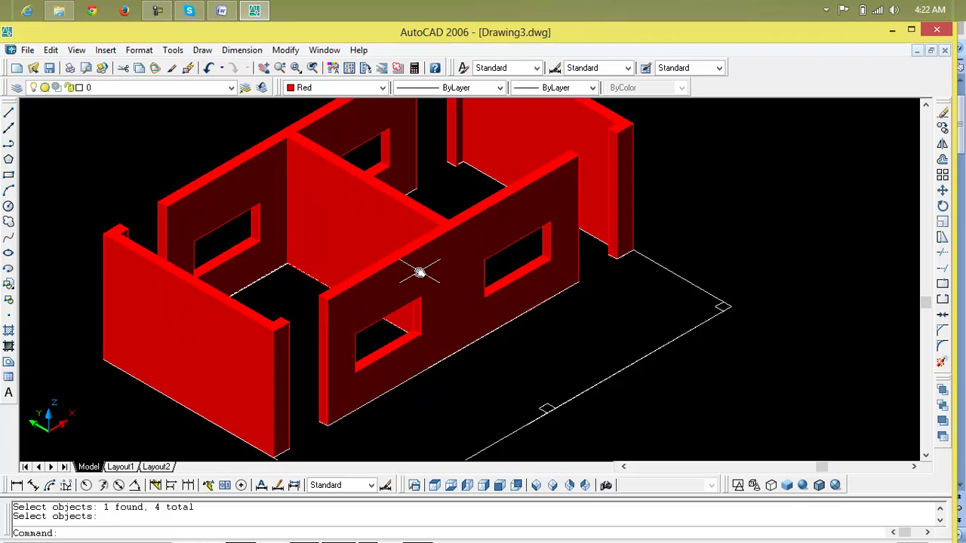
scroll(420, 273, "down", 4)
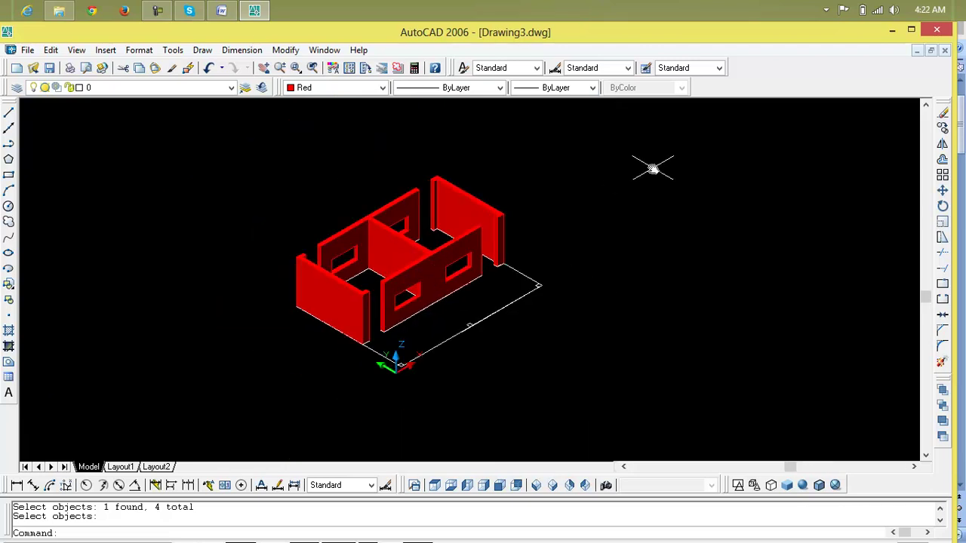